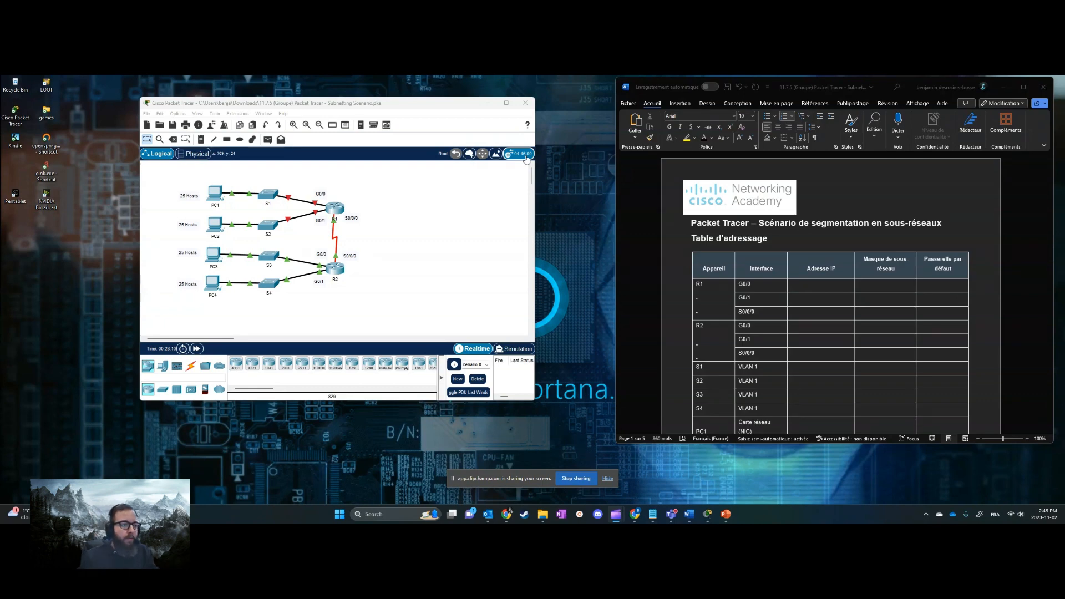
# Move the Packet Tracer window to the screen's upper-left area and enlarge it beside the Word document
pyautogui.moveTo(276, 105); pyautogui.dragTo(154, 91)
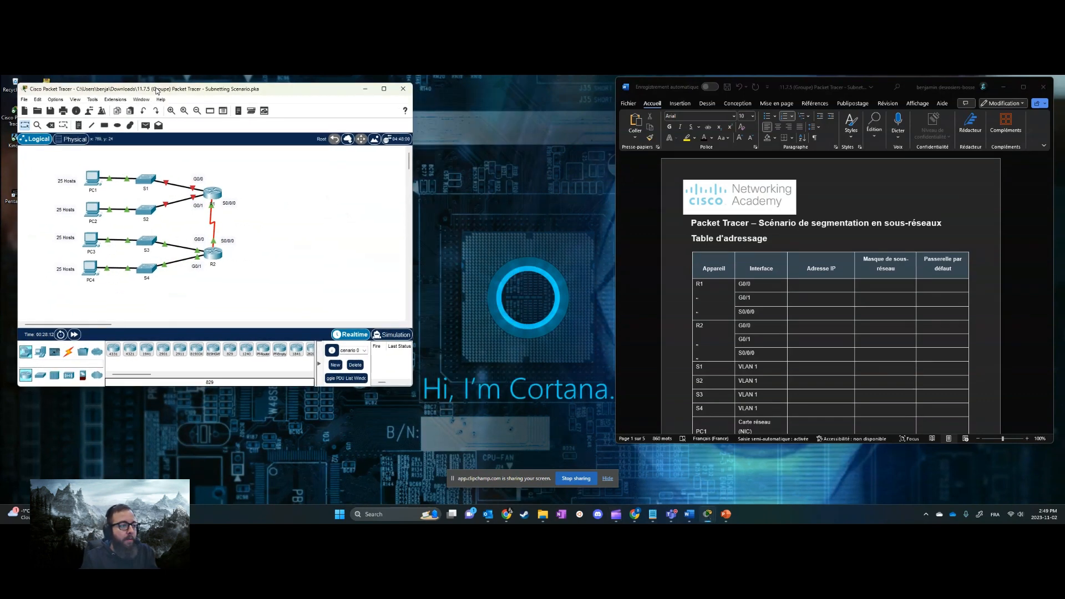
pyautogui.moveTo(412, 389); pyautogui.dragTo(556, 460)
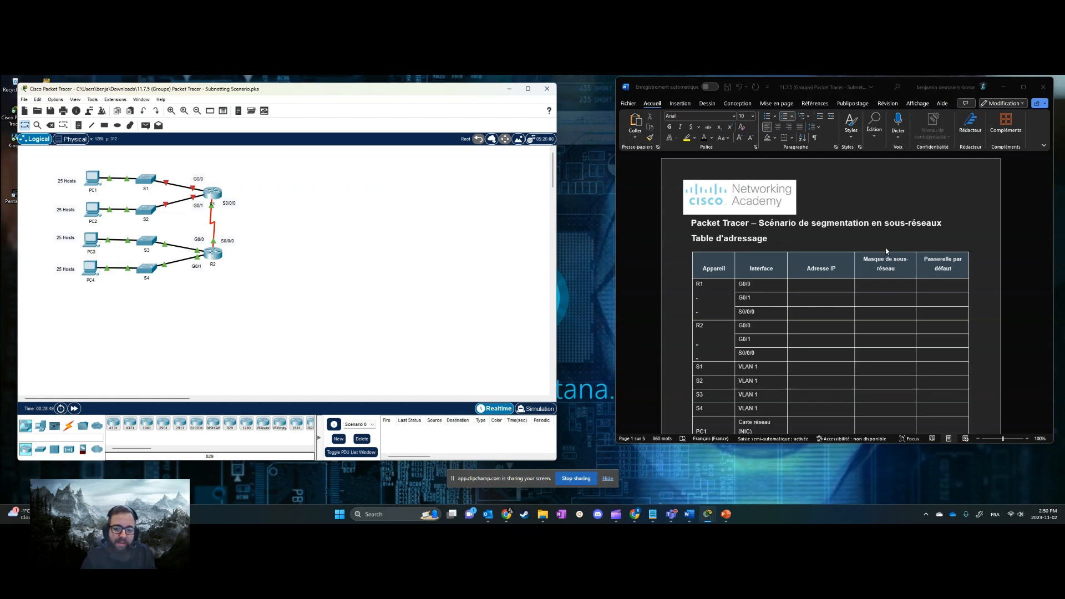
# Switch to the Word document and read the Scénario section, marking the network address 192.168.100.0/24
pyautogui.hotkey('alt', 'Tab')
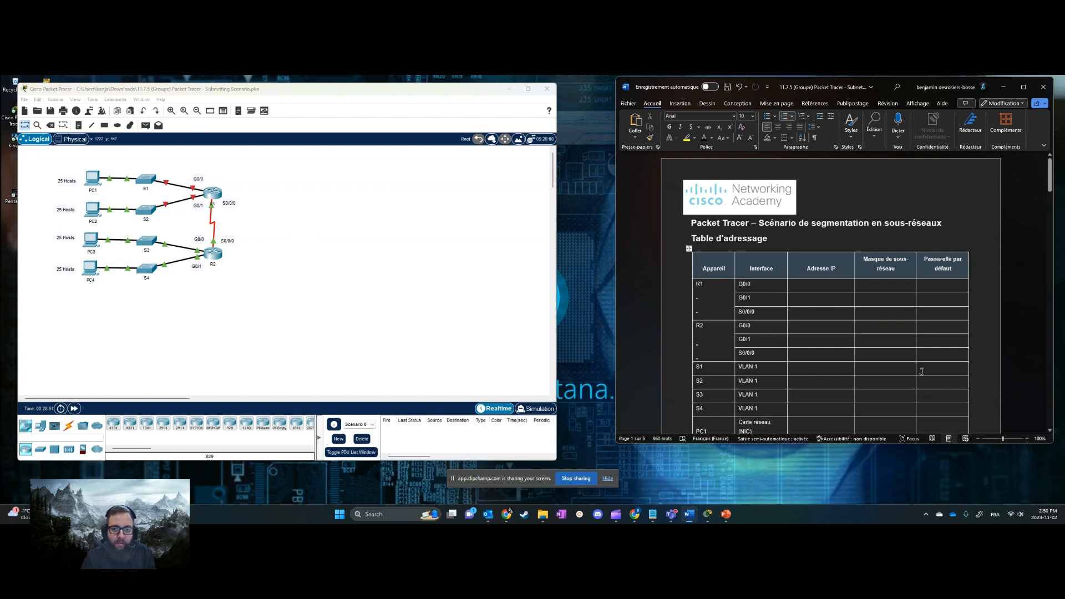
pyautogui.scroll(-10, 809, 338)
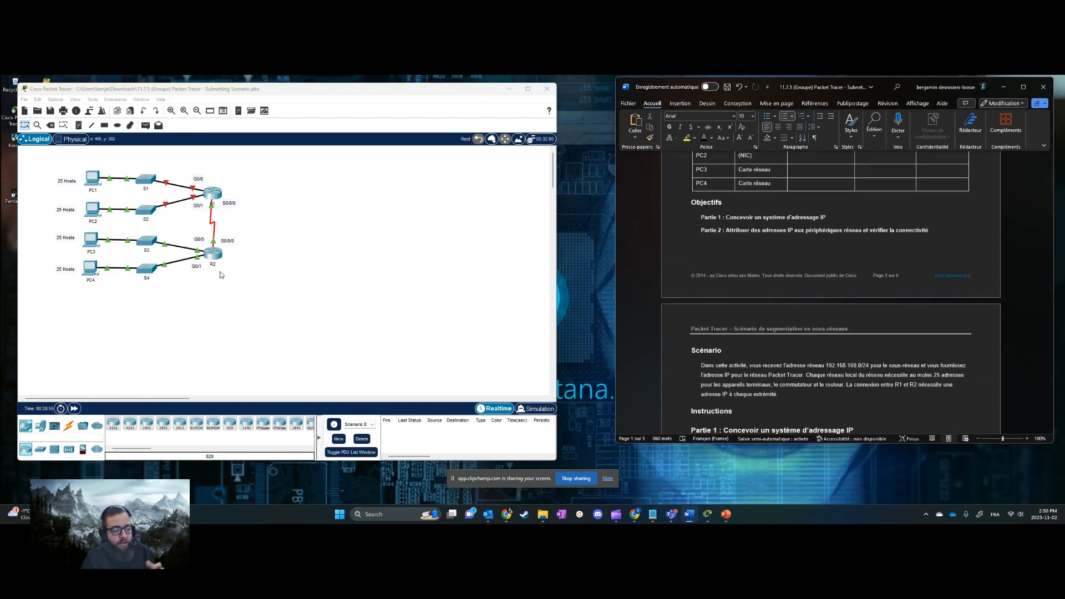
pyautogui.click(339, 285)
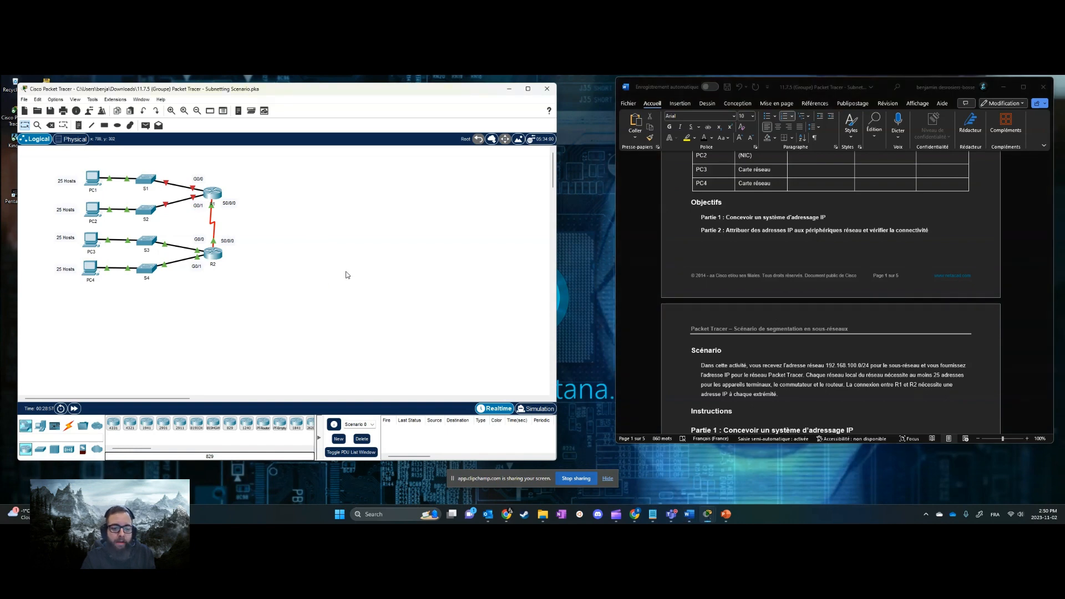
pyautogui.scroll(-5, 729, 301)
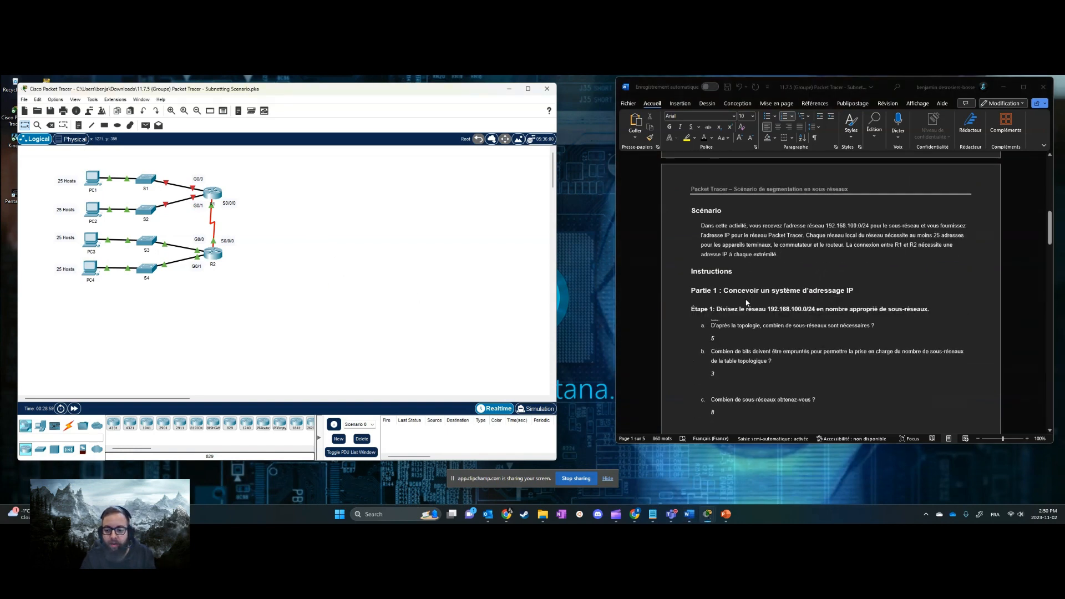
pyautogui.scroll(5, 749, 297)
pyautogui.scroll(-1, 773, 293)
pyautogui.scroll(-2, 776, 285)
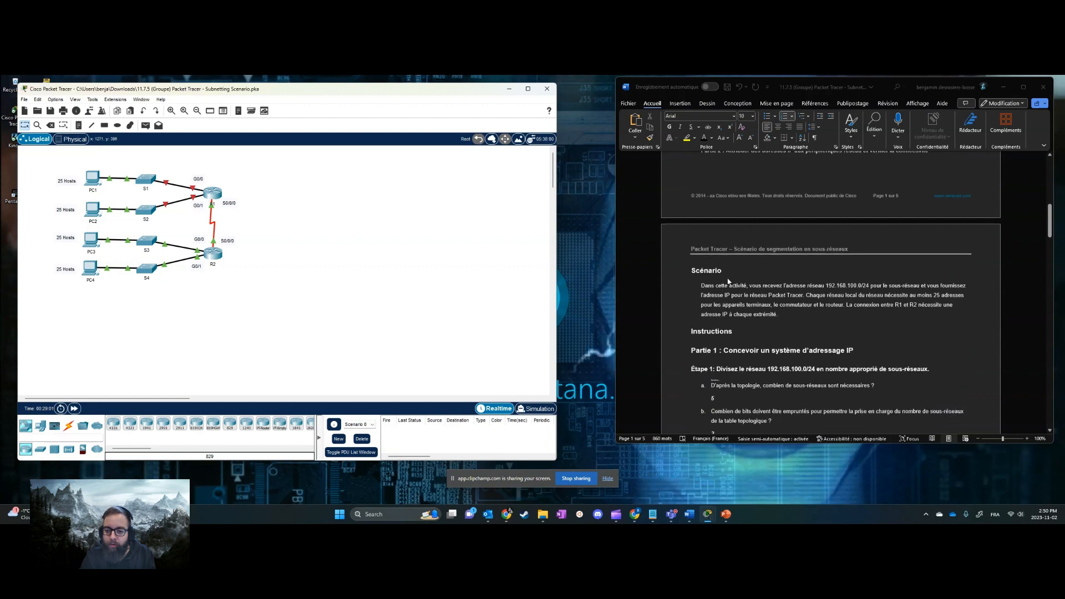
pyautogui.click(830, 287)
pyautogui.moveTo(813, 287); pyautogui.dragTo(870, 288)
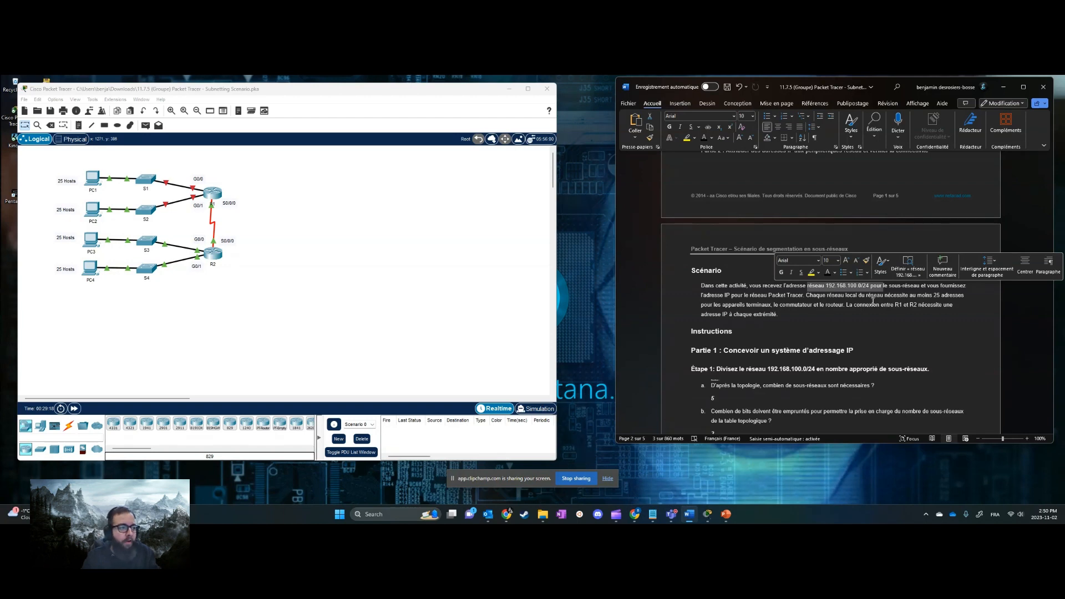
# Review questions a to d of Étape 1 and their answers, comparing them with the Packet Tracer topology
pyautogui.scroll(-1, 773, 360)
pyautogui.scroll(3, 790, 341)
pyautogui.scroll(-6, 791, 342)
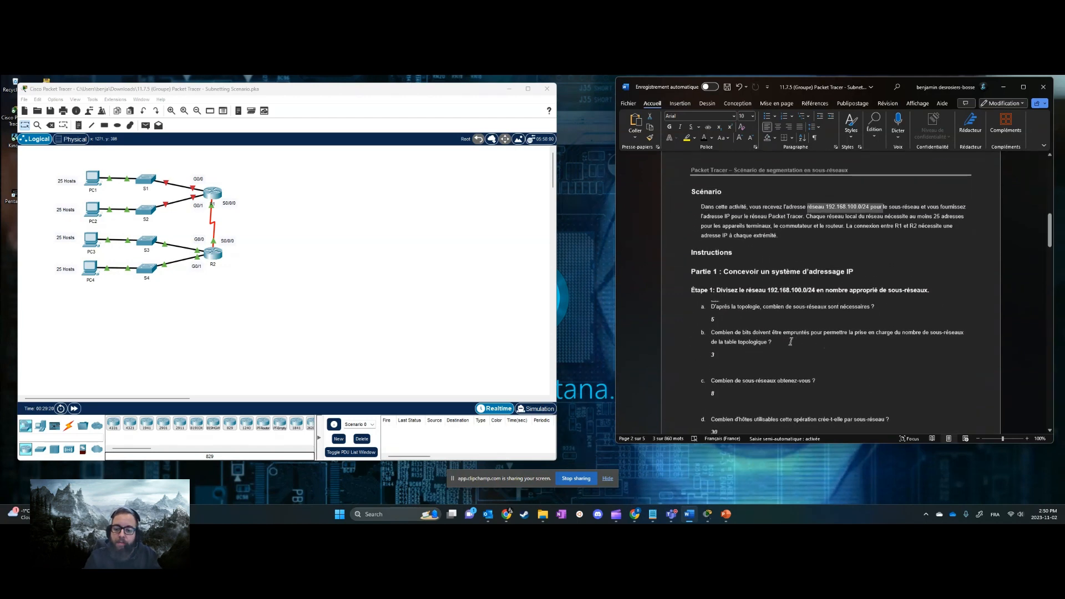
pyautogui.scroll(-2, 790, 341)
pyautogui.click(769, 259)
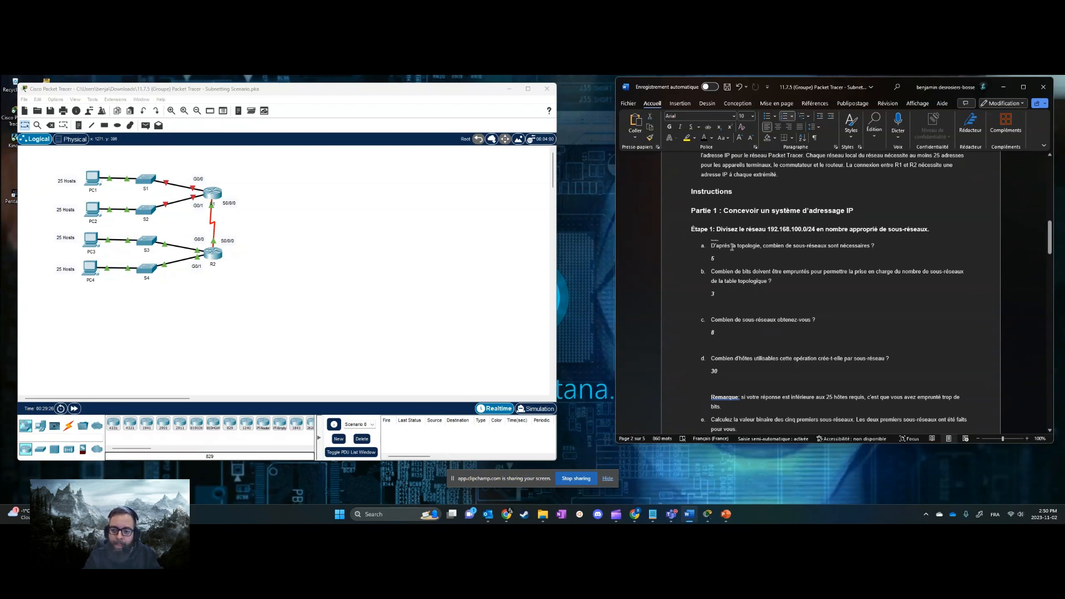
pyautogui.click(165, 210)
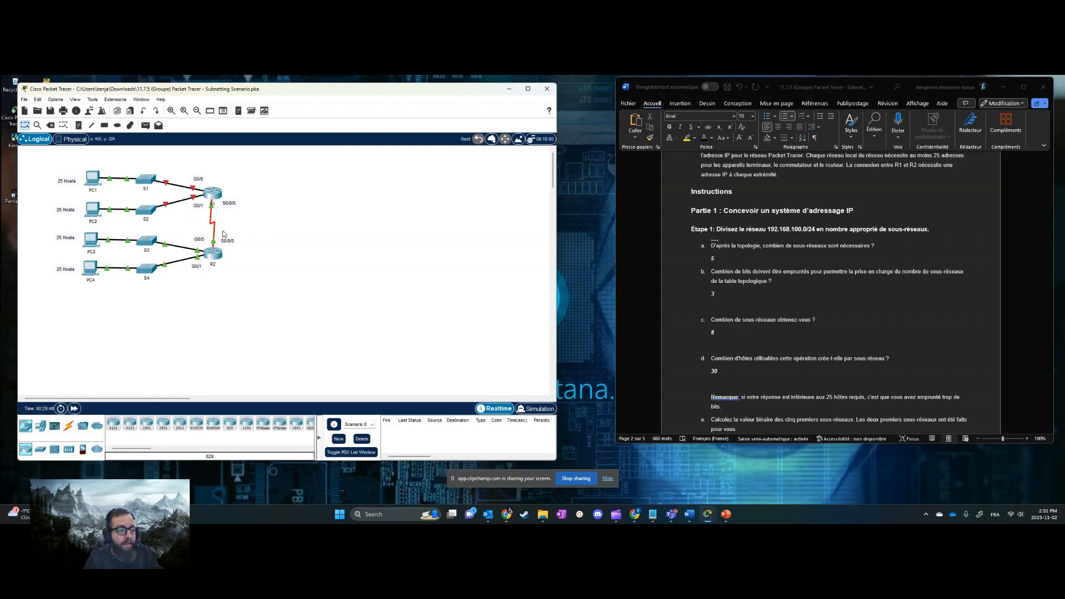
pyautogui.click(737, 259)
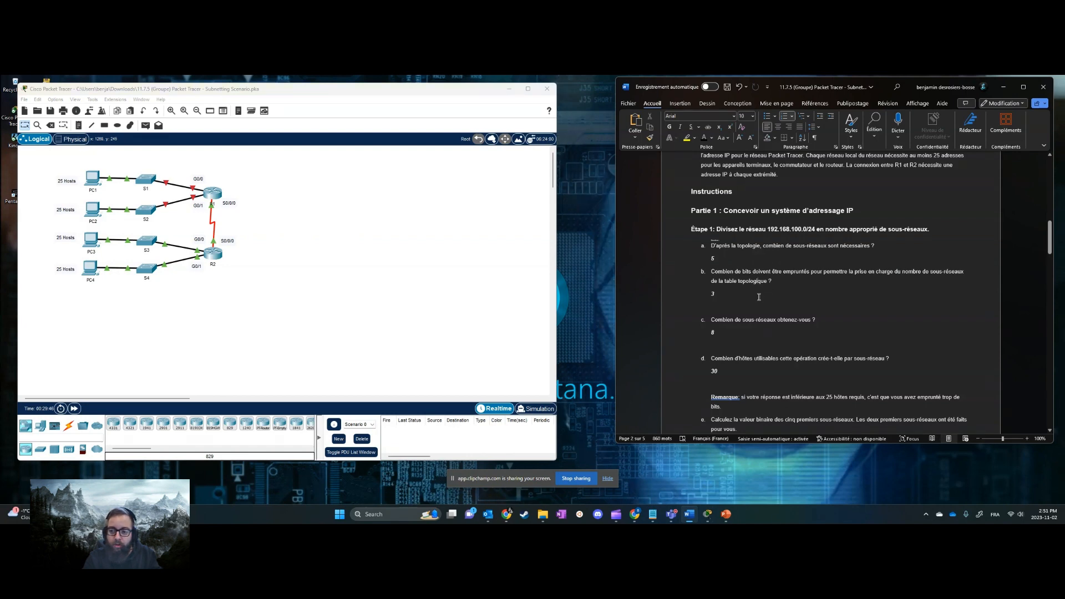
pyautogui.click(324, 259)
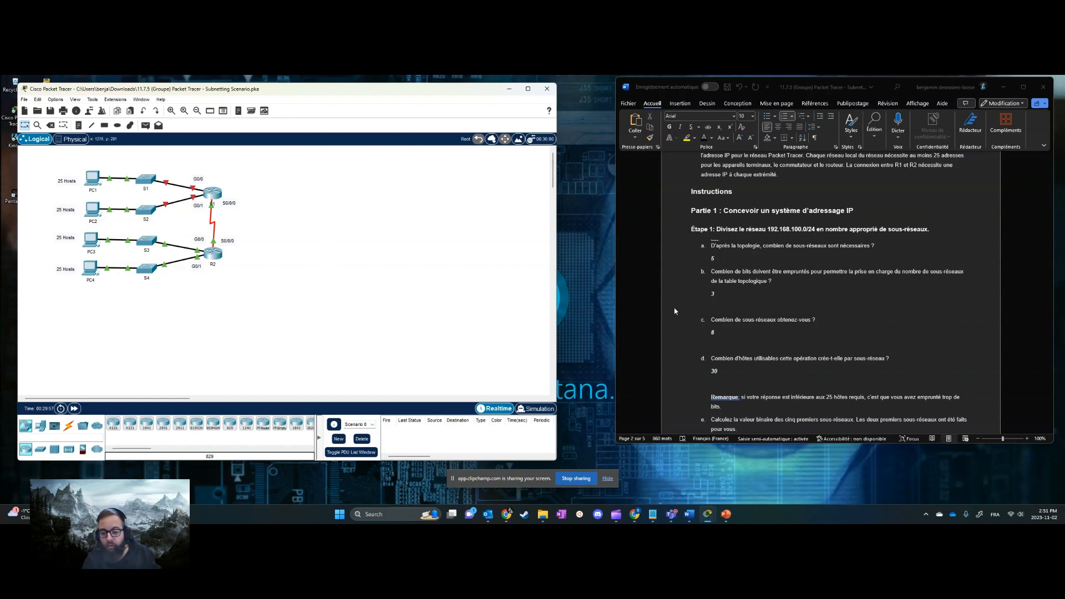
pyautogui.moveTo(769, 339); pyautogui.dragTo(697, 323)
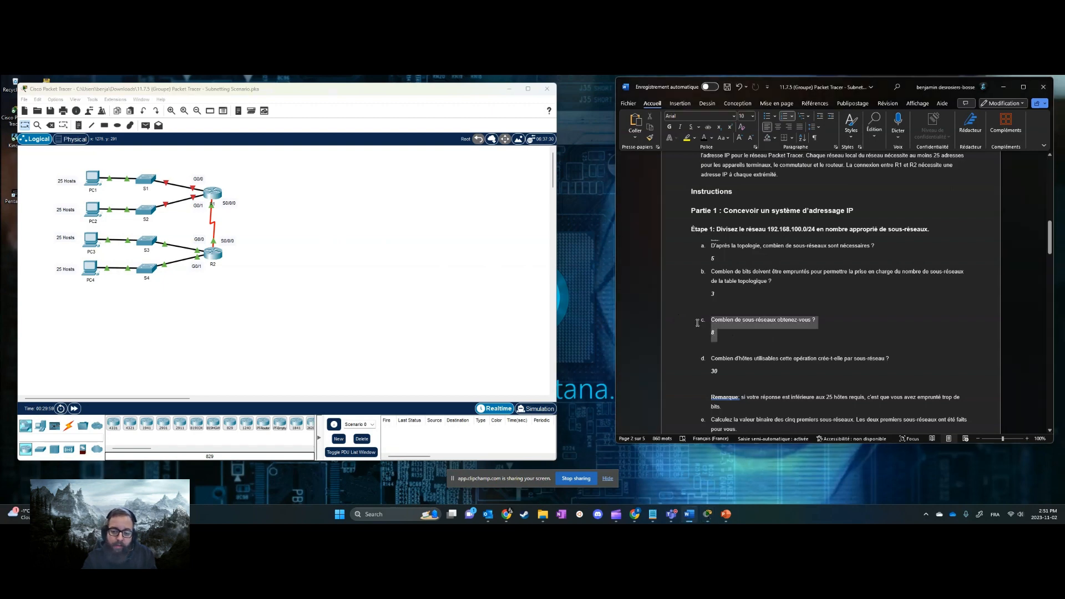
pyautogui.scroll(-2, 744, 329)
pyautogui.click(748, 333)
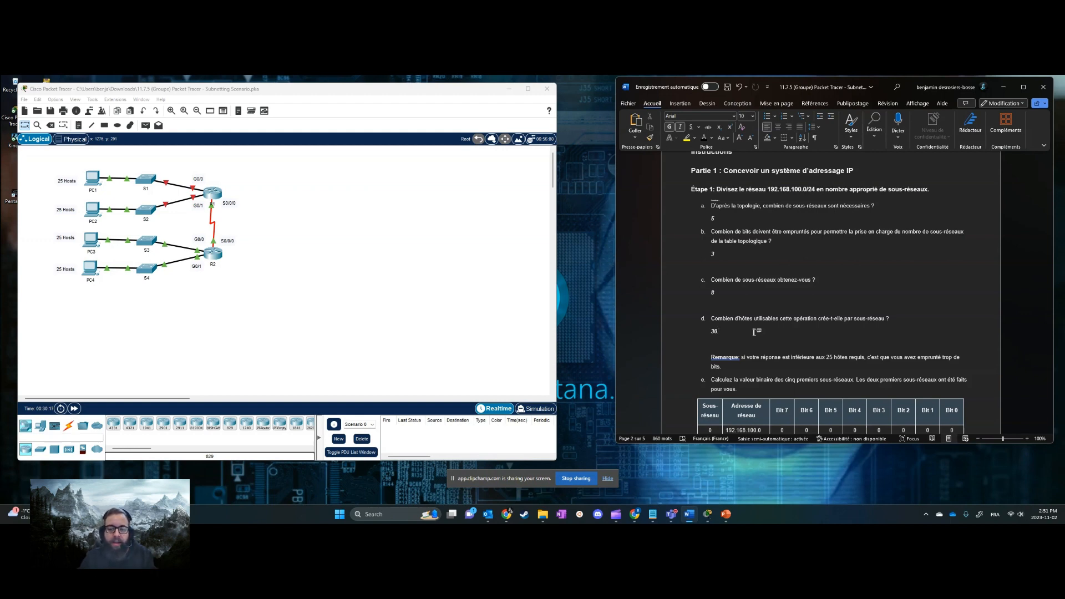
pyautogui.moveTo(721, 332); pyautogui.dragTo(699, 321)
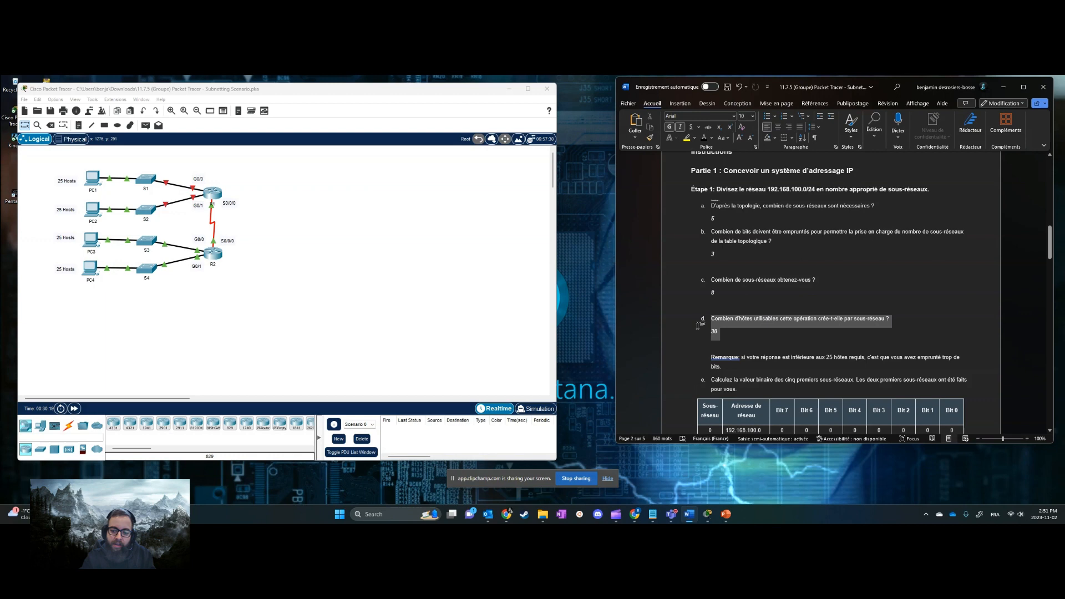
pyautogui.click(764, 344)
# Examine the question e tables, checking the network addresses and the bit values of subnets 0 and 1
pyautogui.scroll(-2, 754, 341)
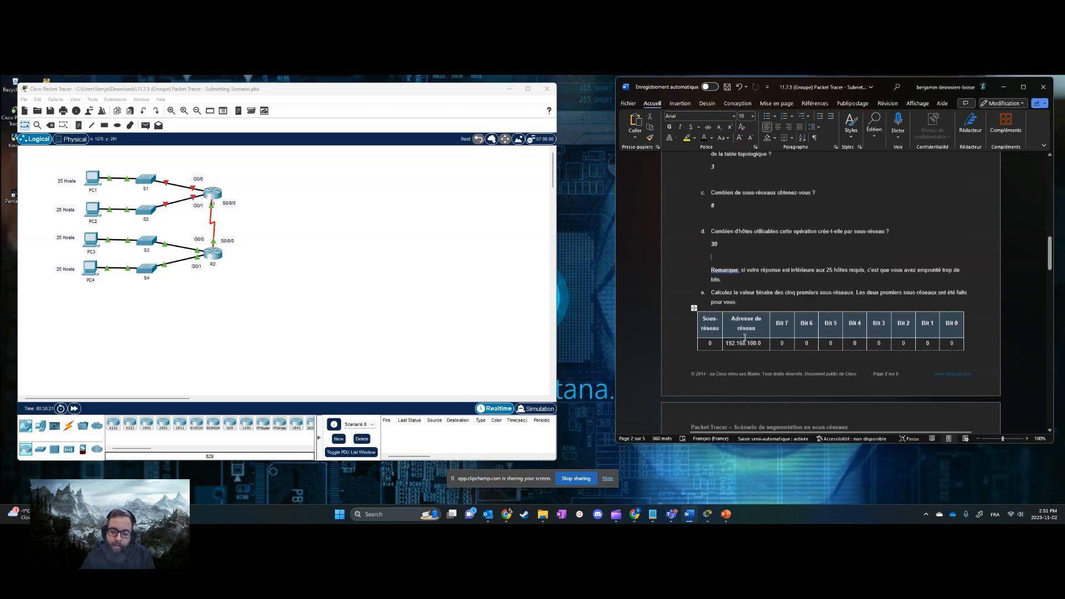
pyautogui.scroll(-2, 744, 339)
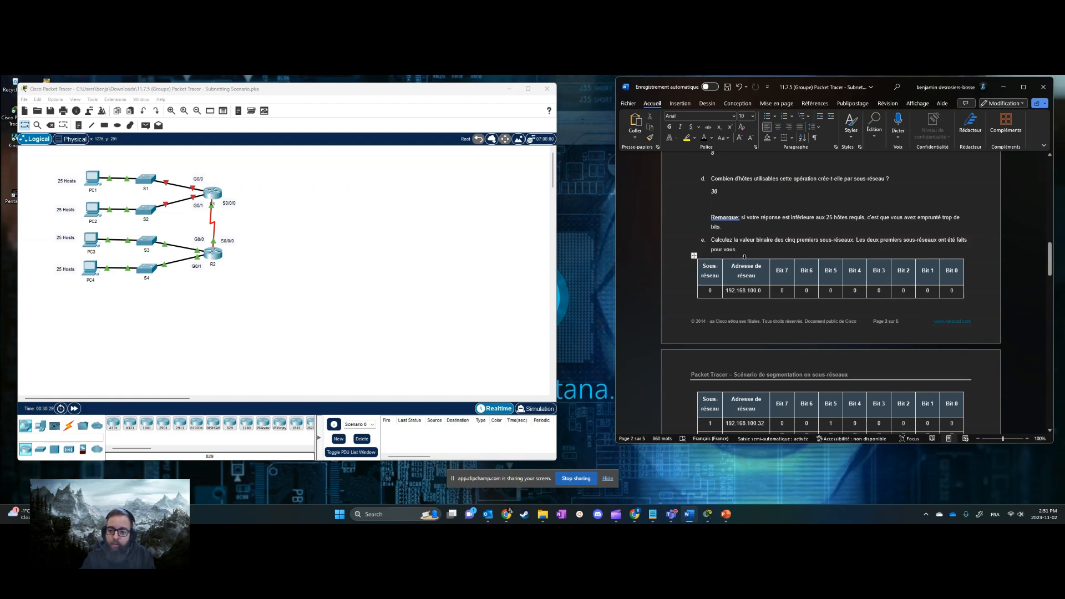
pyautogui.scroll(-2, 749, 255)
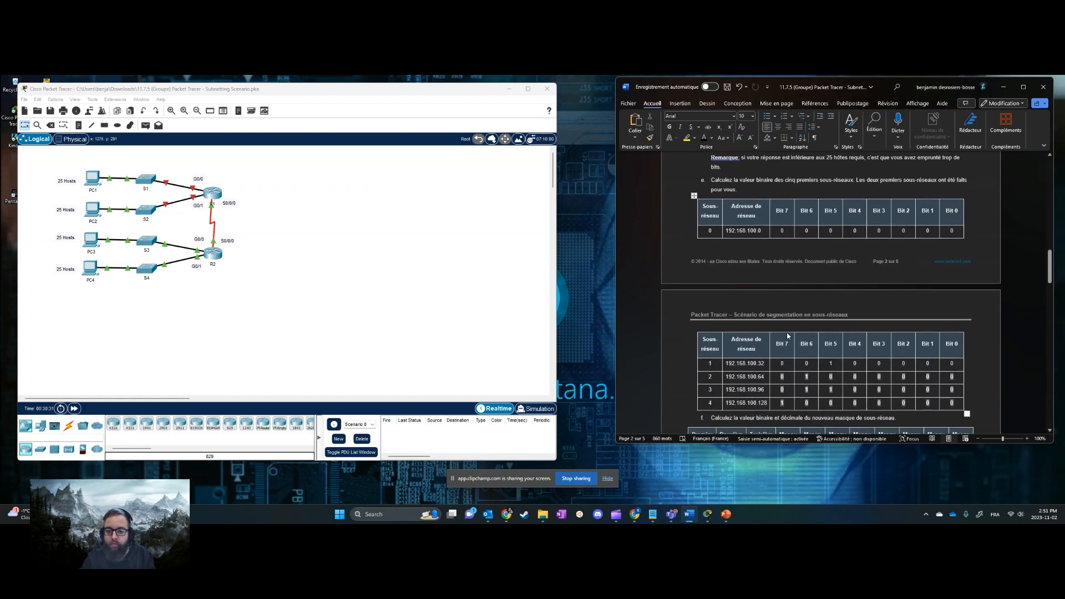
pyautogui.scroll(-1, 725, 244)
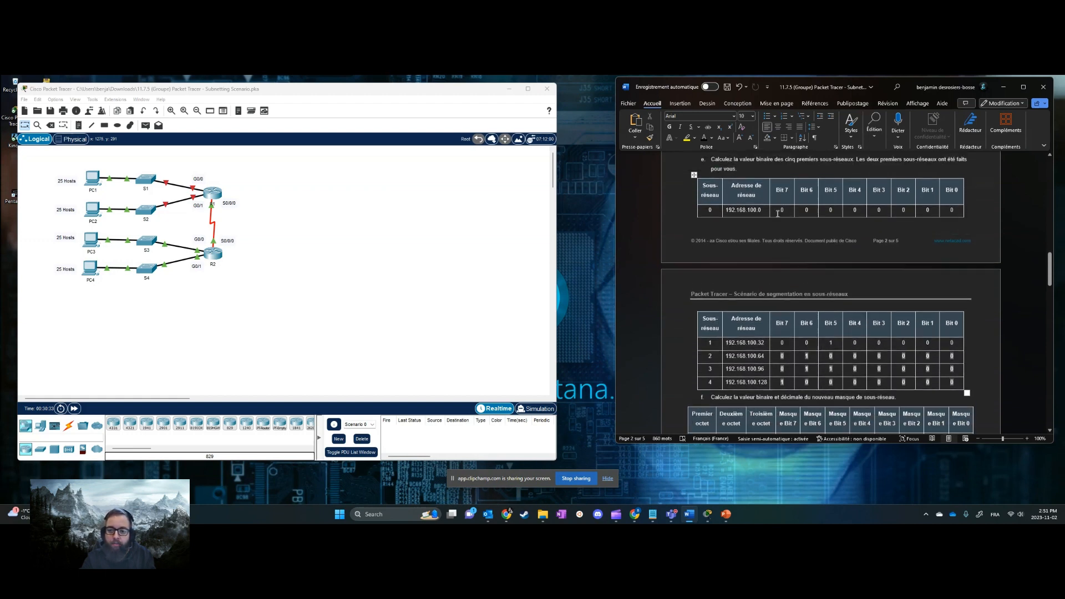
pyautogui.click(723, 212)
pyautogui.click(778, 210)
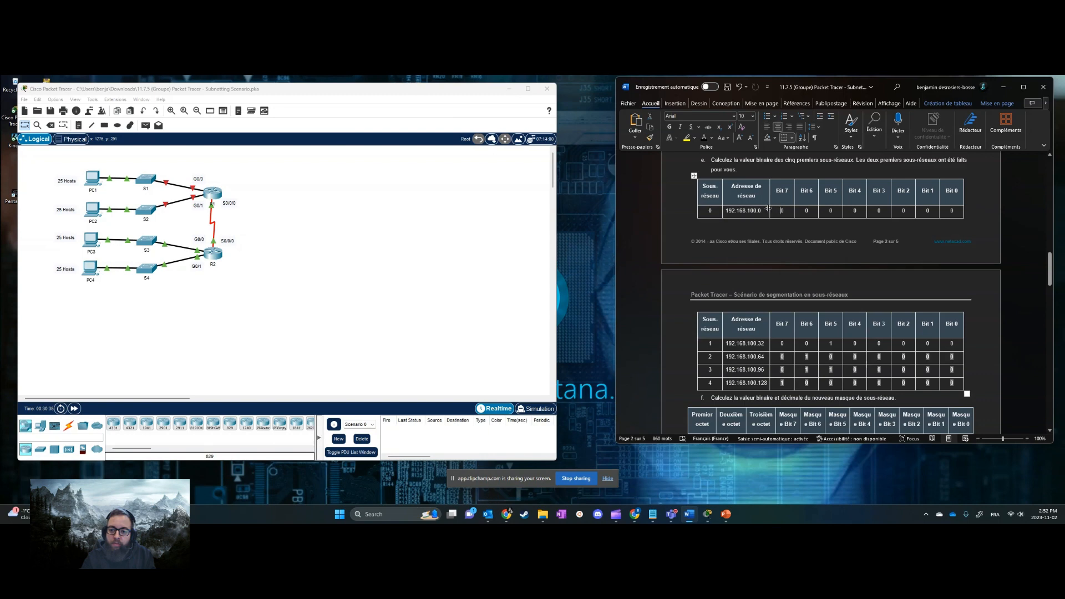
pyautogui.click(764, 210)
pyautogui.moveTo(778, 208); pyautogui.dragTo(952, 211)
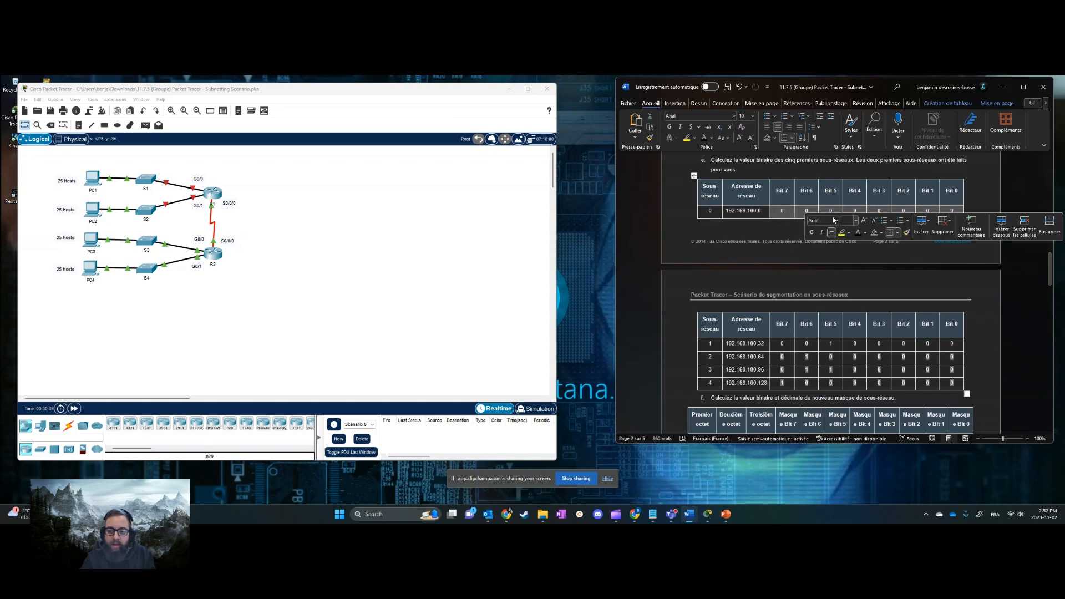
pyautogui.click(698, 344)
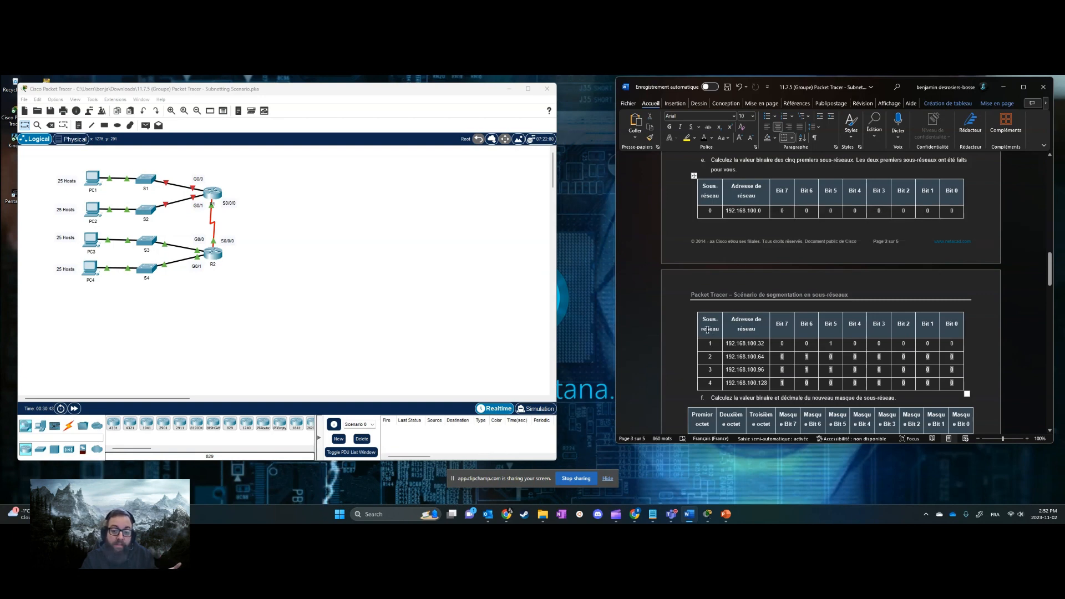
pyautogui.click(778, 344)
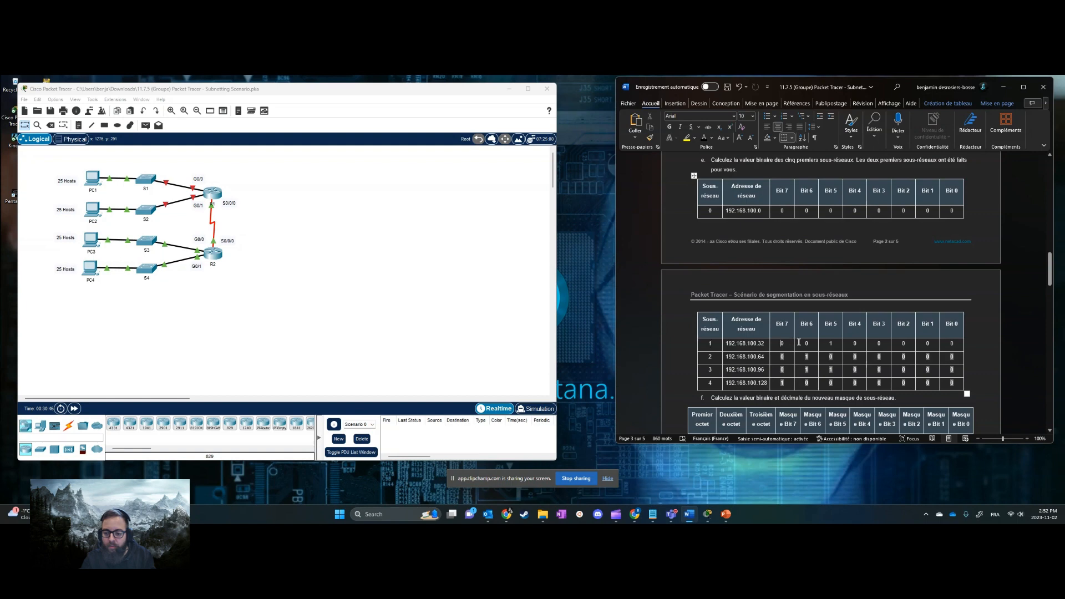
pyautogui.doubleClick(836, 342)
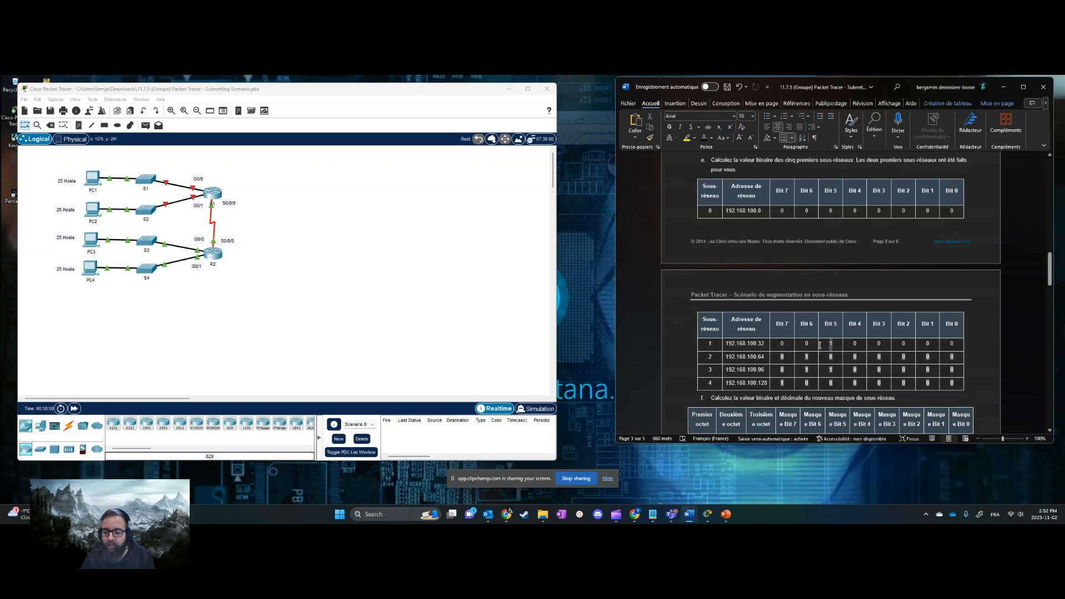
pyautogui.moveTo(820, 344); pyautogui.dragTo(825, 345)
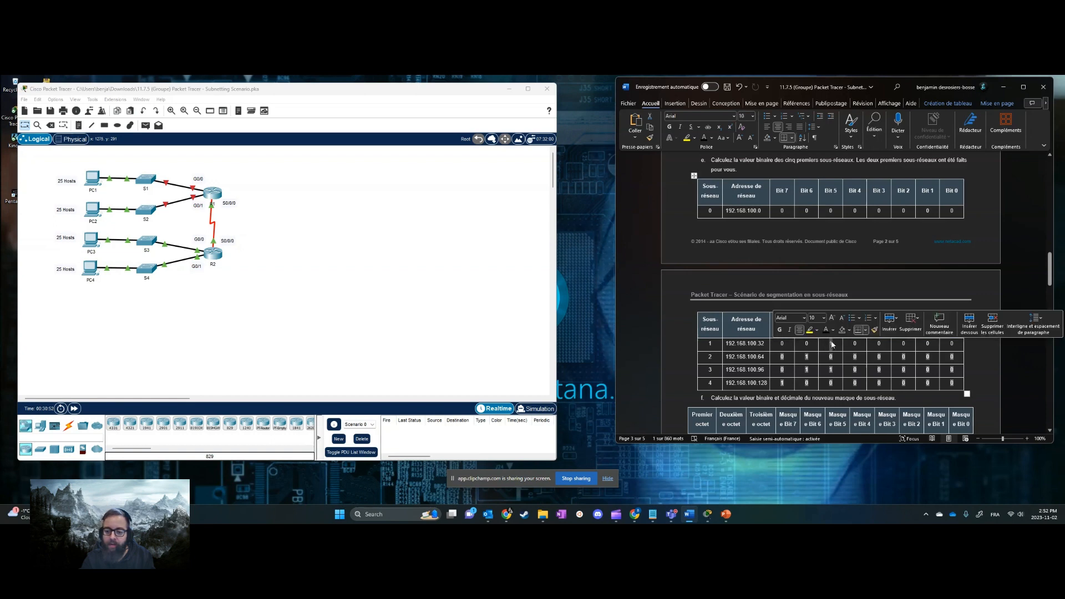
pyautogui.click(833, 345)
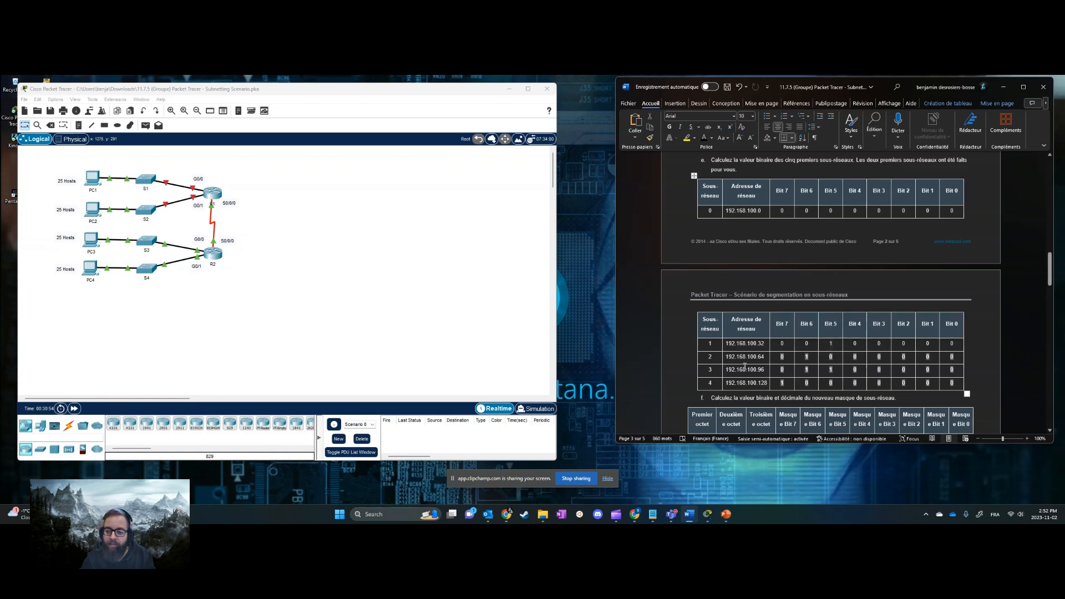
# Highlight in yellow every 1 bit in the rows of subnets 1 to 4 in the binary table
pyautogui.moveTo(802, 357); pyautogui.dragTo(839, 344)
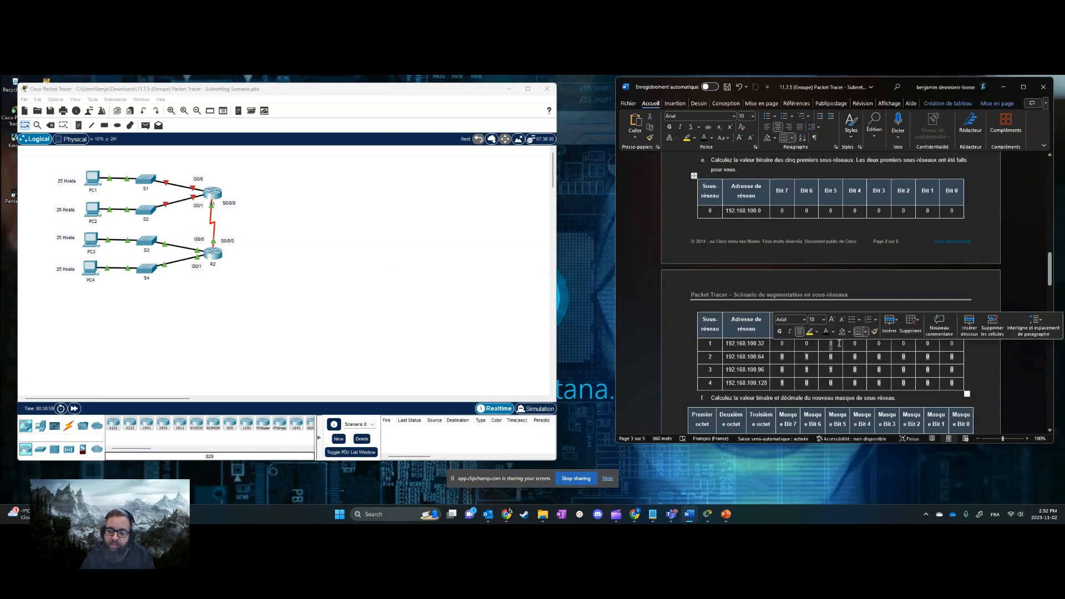
pyautogui.click(810, 332)
pyautogui.moveTo(802, 357); pyautogui.dragTo(787, 384)
pyautogui.click(809, 343)
pyautogui.click(838, 355)
pyautogui.click(838, 356)
pyautogui.click(824, 370)
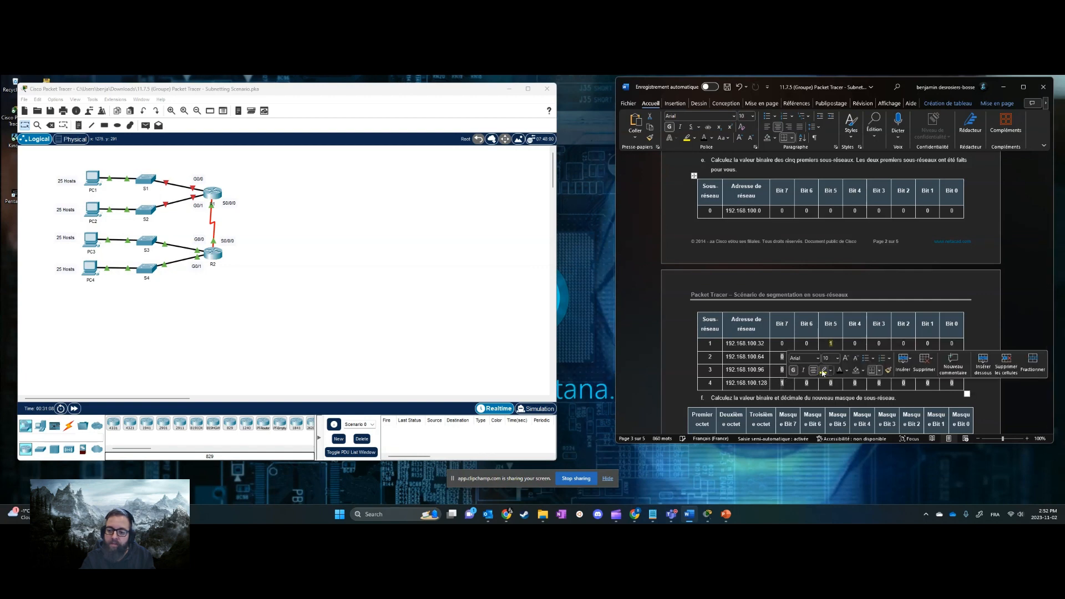
# Colour the Bit 7, Bit 6 and Bit 5 column headings red in the question e binary subnet table
pyautogui.scroll(-3, 806, 333)
pyautogui.scroll(3, 776, 327)
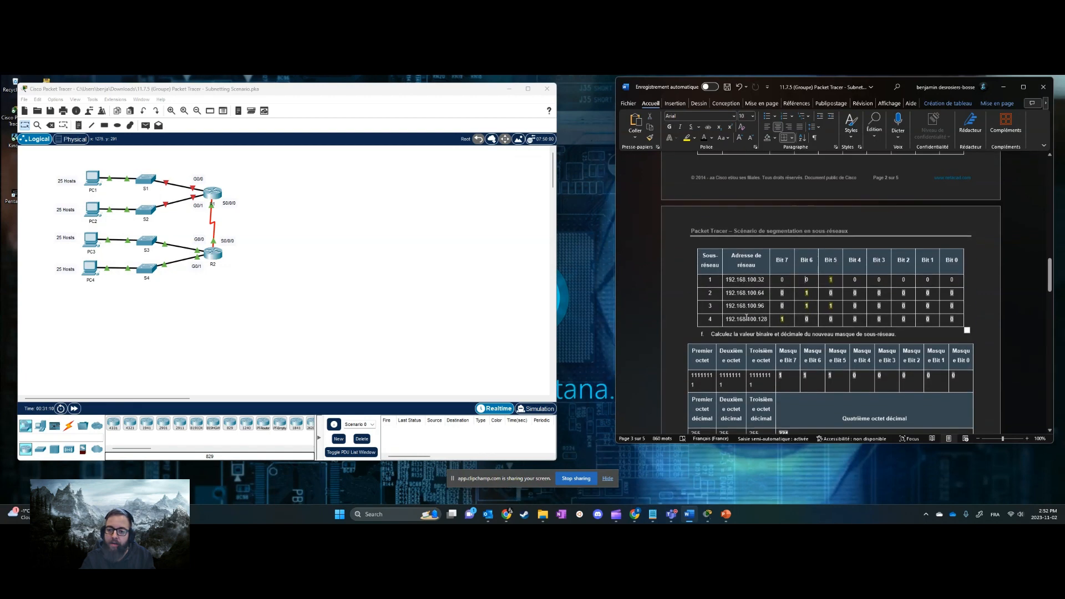
pyautogui.scroll(-1, 754, 324)
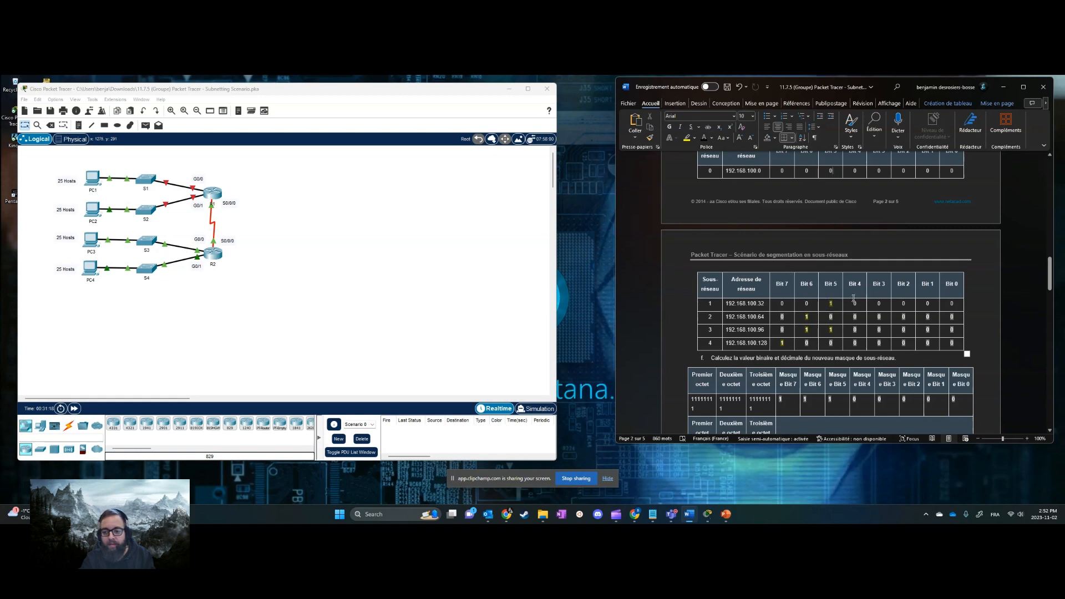
pyautogui.doubleClick(830, 304)
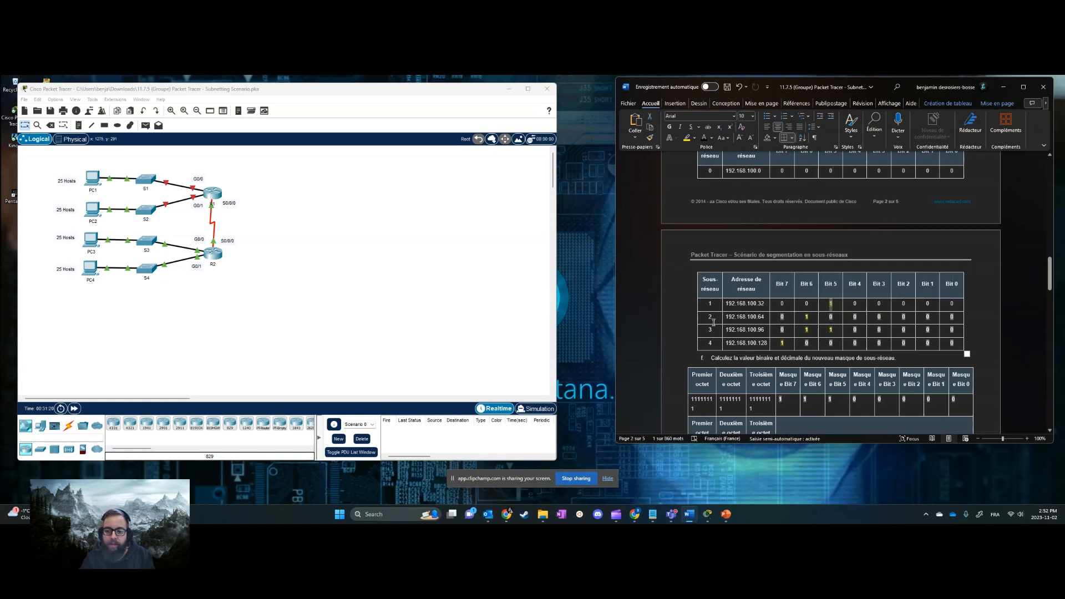
pyautogui.click(836, 168)
pyautogui.scroll(1, 838, 172)
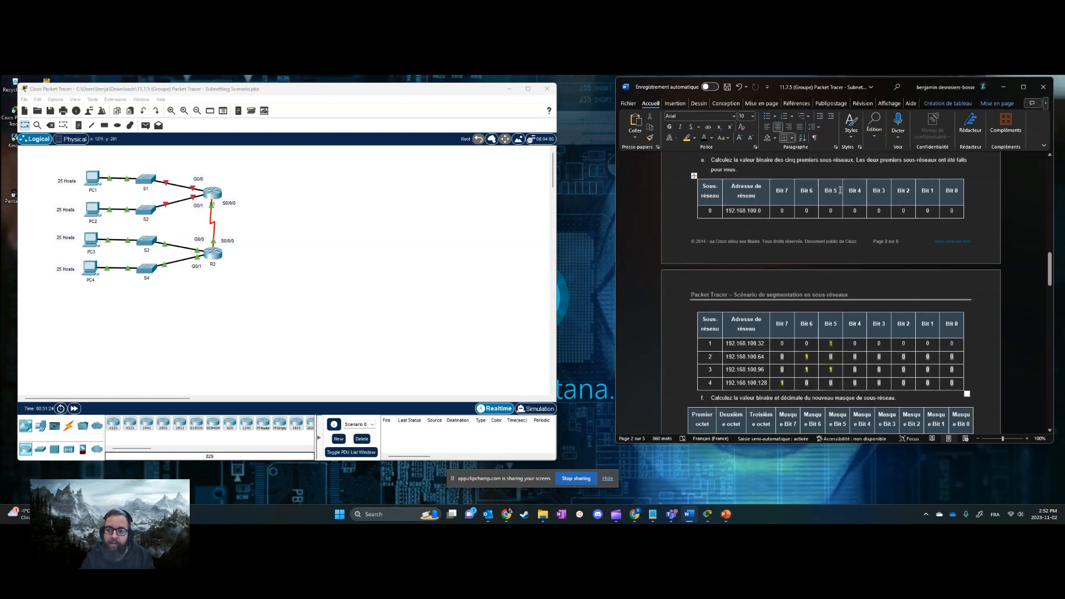
pyautogui.moveTo(839, 190); pyautogui.dragTo(782, 190)
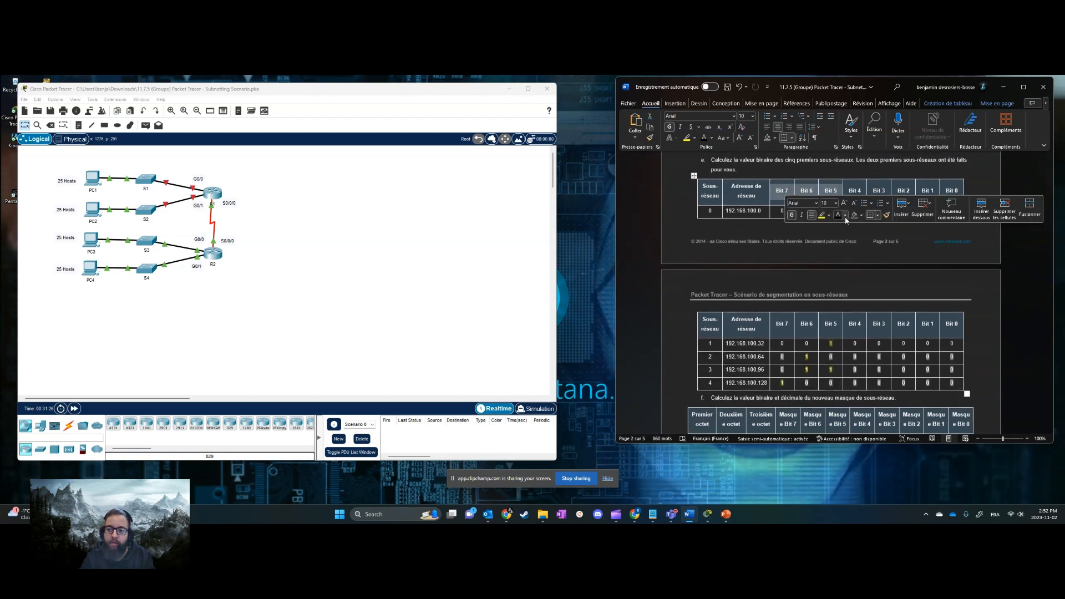
pyautogui.click(845, 217)
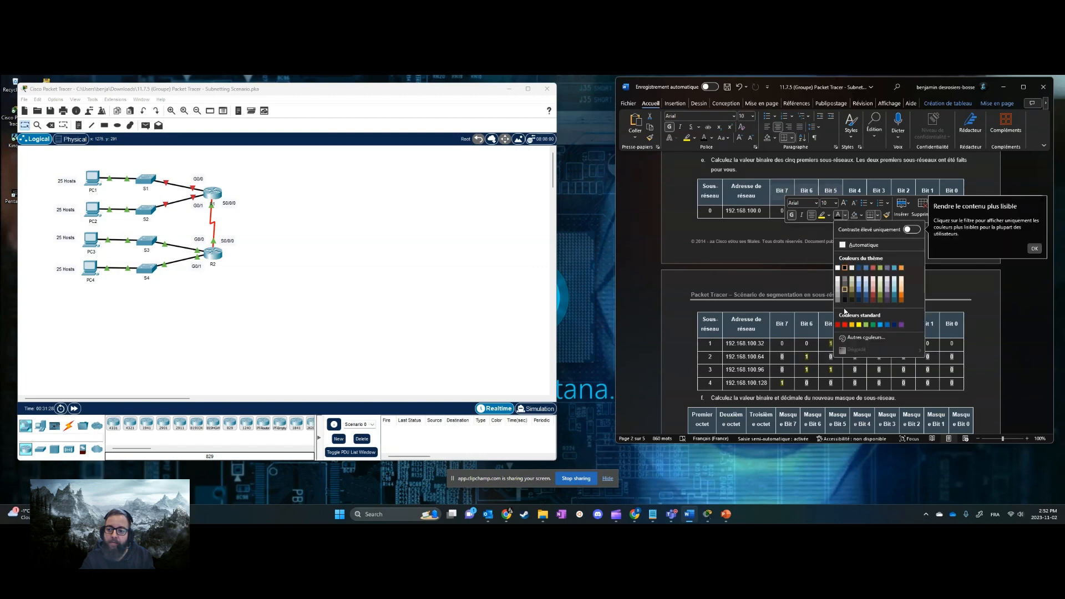
pyautogui.click(845, 326)
pyautogui.click(884, 320)
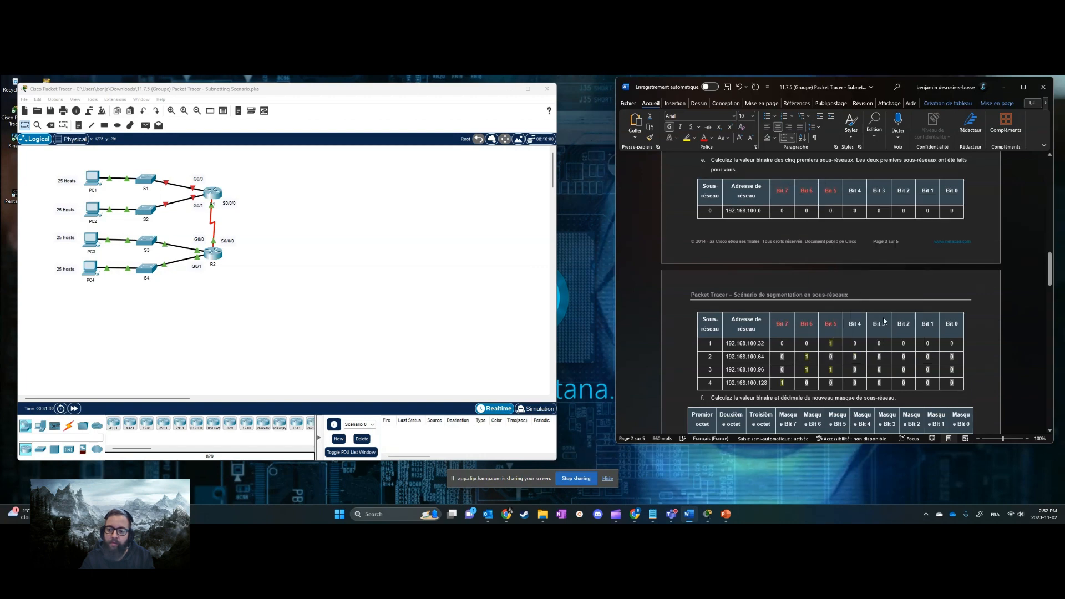
# Examine the new subnet mask's binary and decimal values in question f, comparing its mask bits with the red-headed bit columns of question e
pyautogui.scroll(-2, 810, 332)
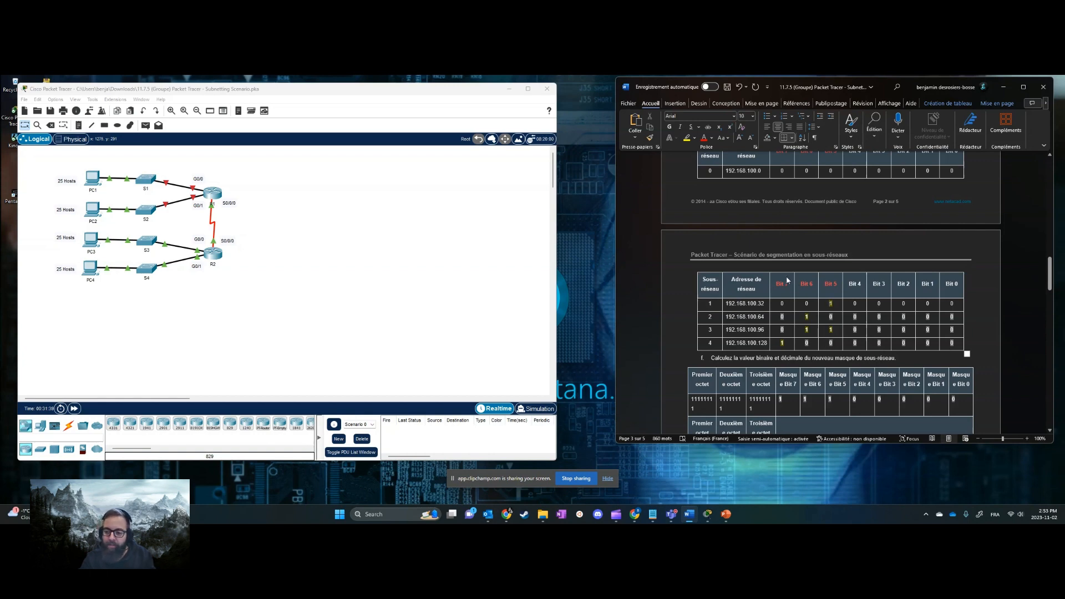
pyautogui.scroll(-1, 685, 259)
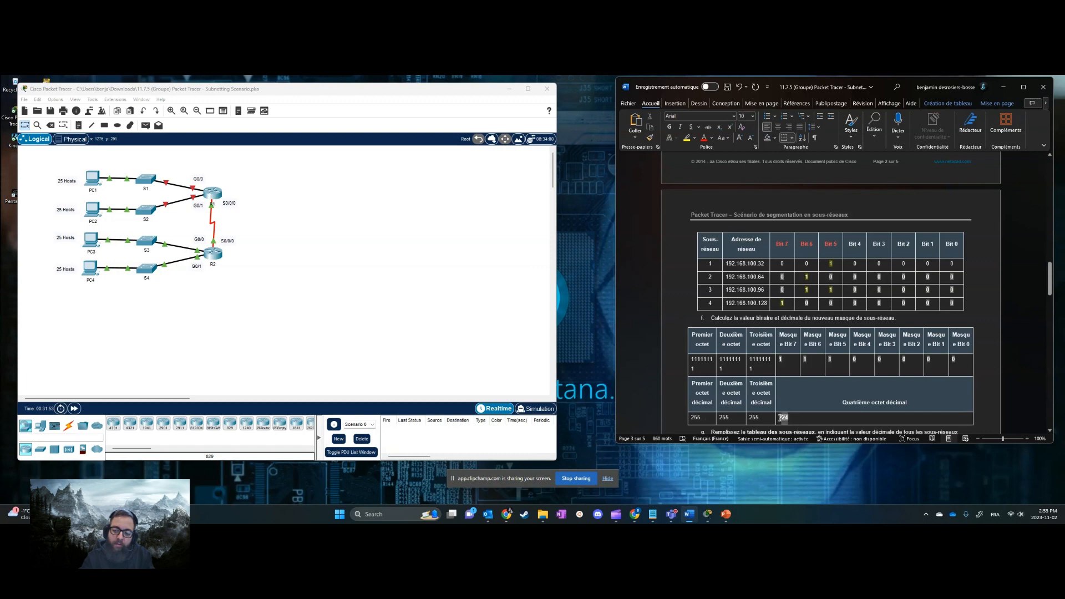
pyautogui.moveTo(830, 360); pyautogui.dragTo(805, 360)
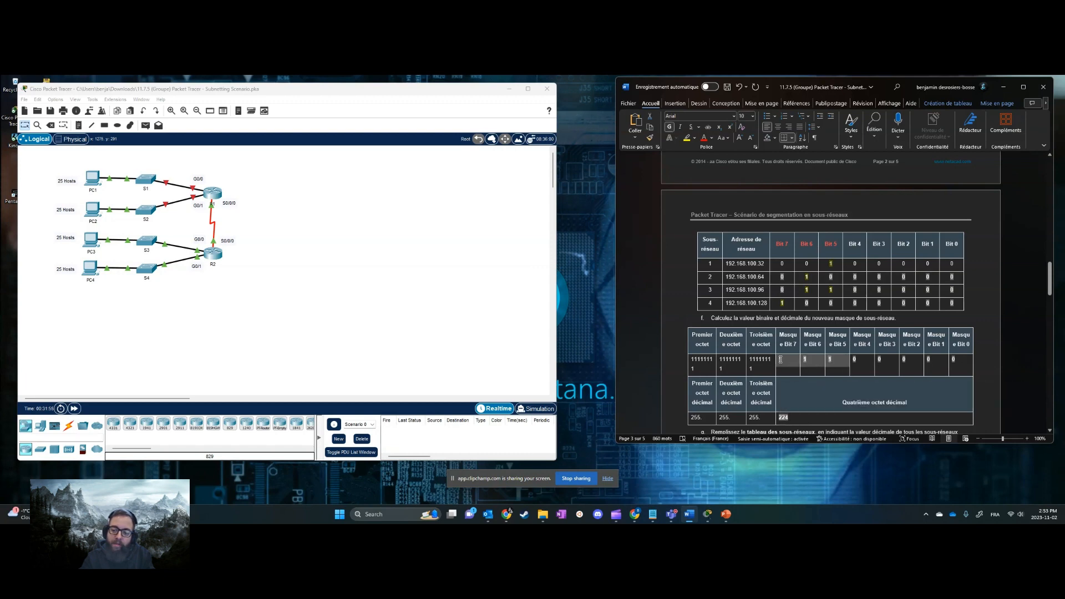
pyautogui.click(1005, 314)
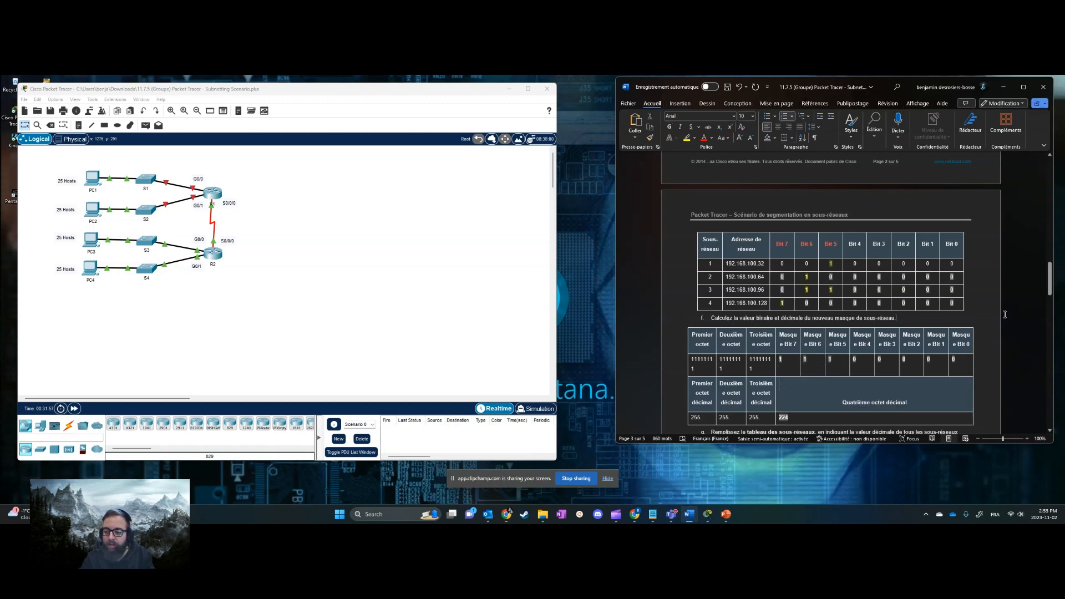
pyautogui.scroll(-3, 943, 342)
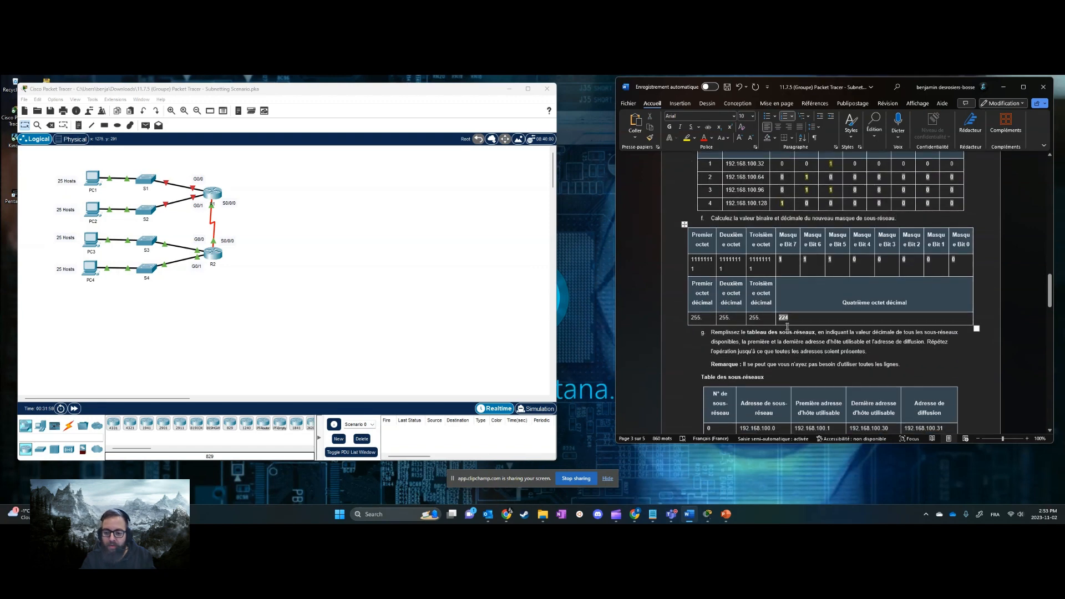
pyautogui.scroll(-1, 786, 322)
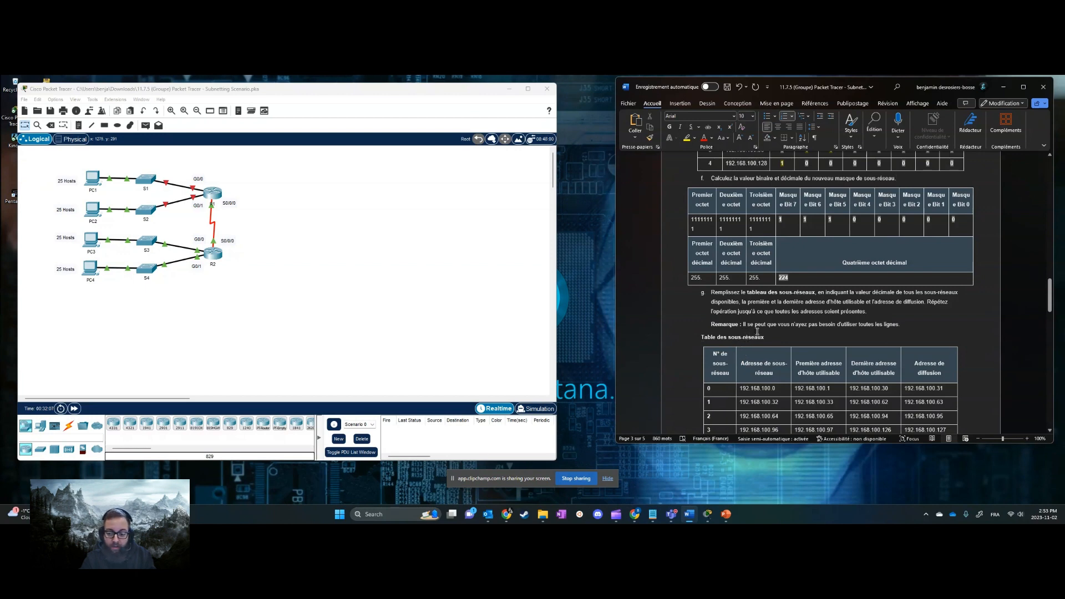
pyautogui.scroll(3, 757, 330)
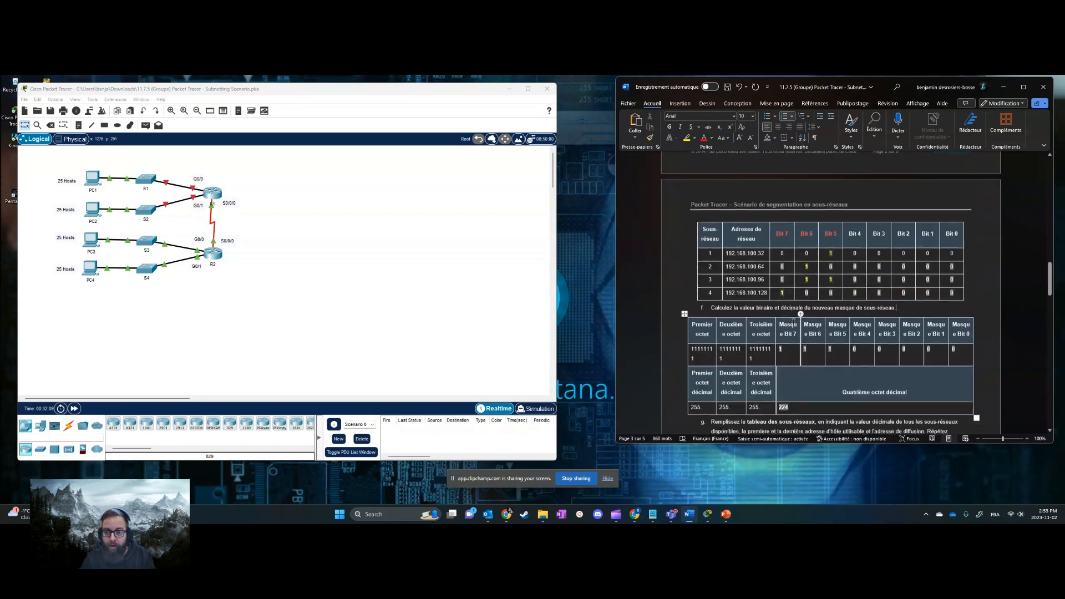
pyautogui.click(768, 262)
pyautogui.moveTo(768, 261); pyautogui.dragTo(849, 302)
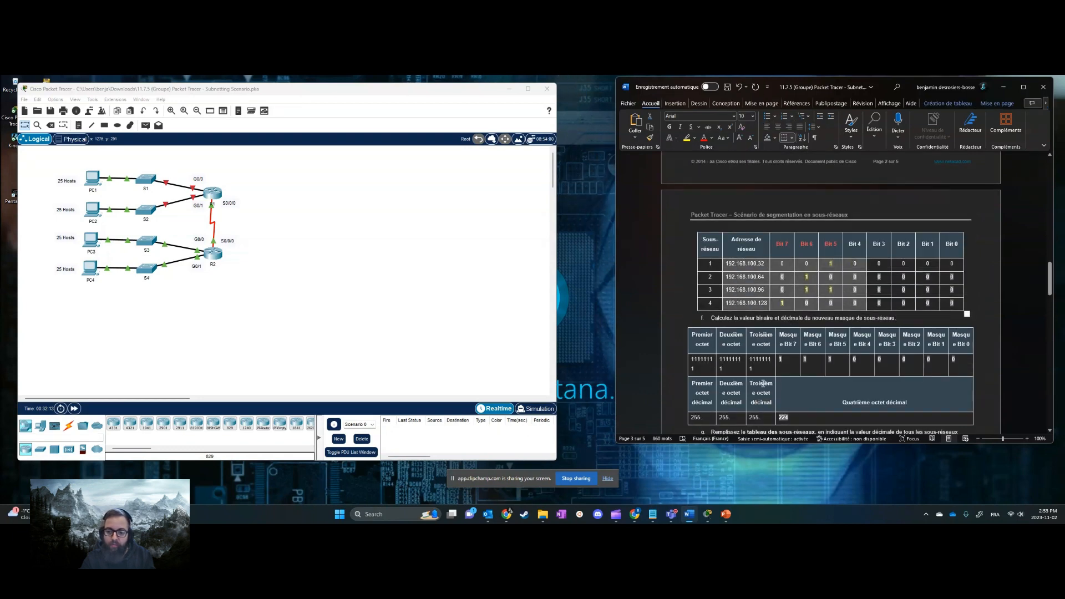
pyautogui.doubleClick(830, 278)
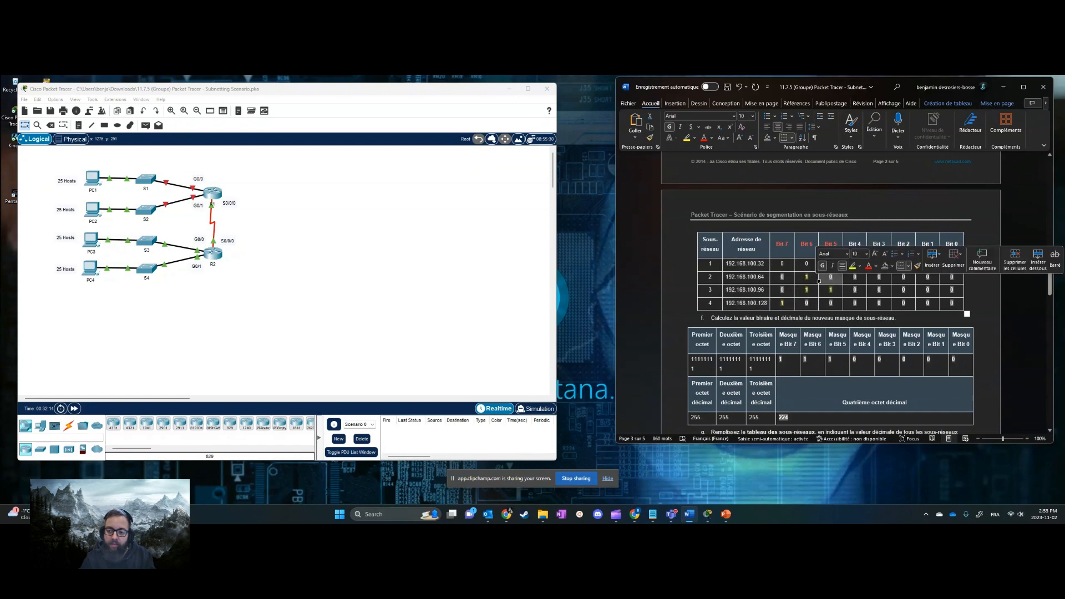
pyautogui.click(781, 278)
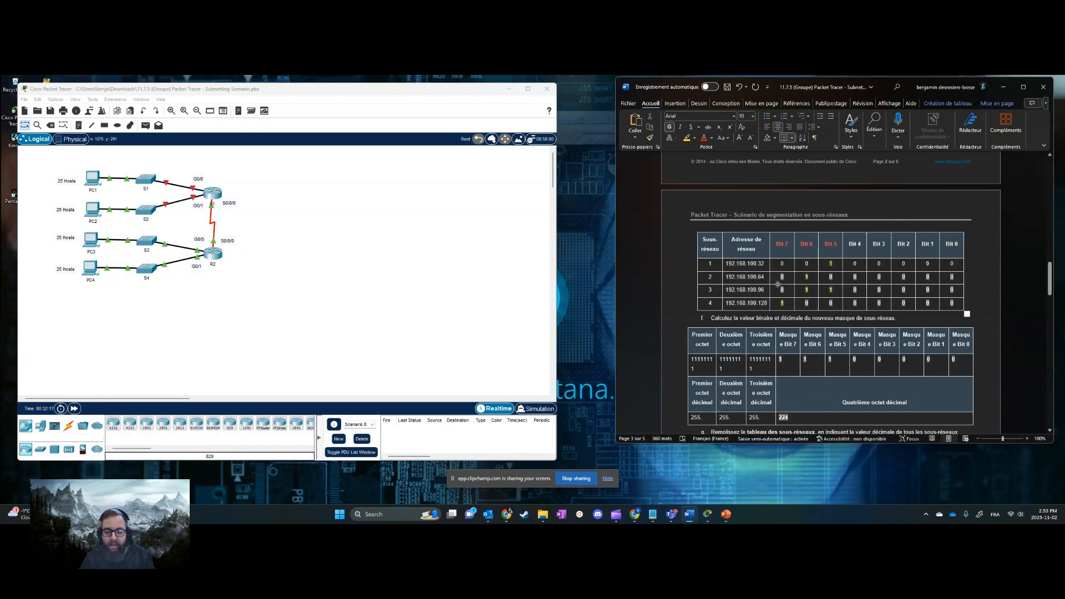
# Review question g's Table des sous-réseaux, checking the subnet, first host, last host and broadcast addresses of subnets 0 to 4
pyautogui.scroll(-10, 782, 276)
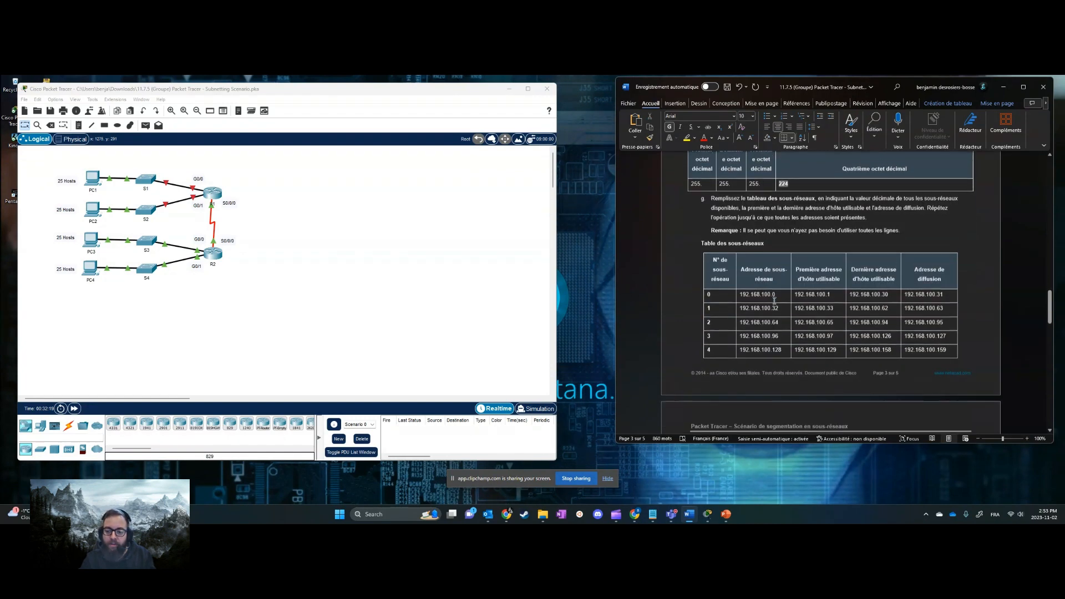
pyautogui.scroll(2, 775, 294)
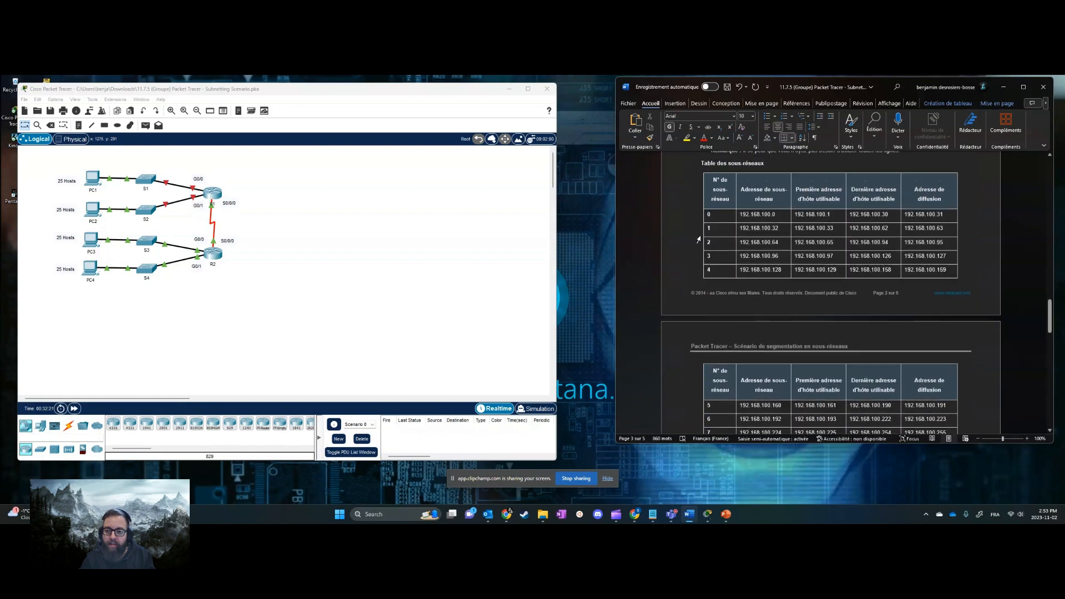
pyautogui.click(737, 248)
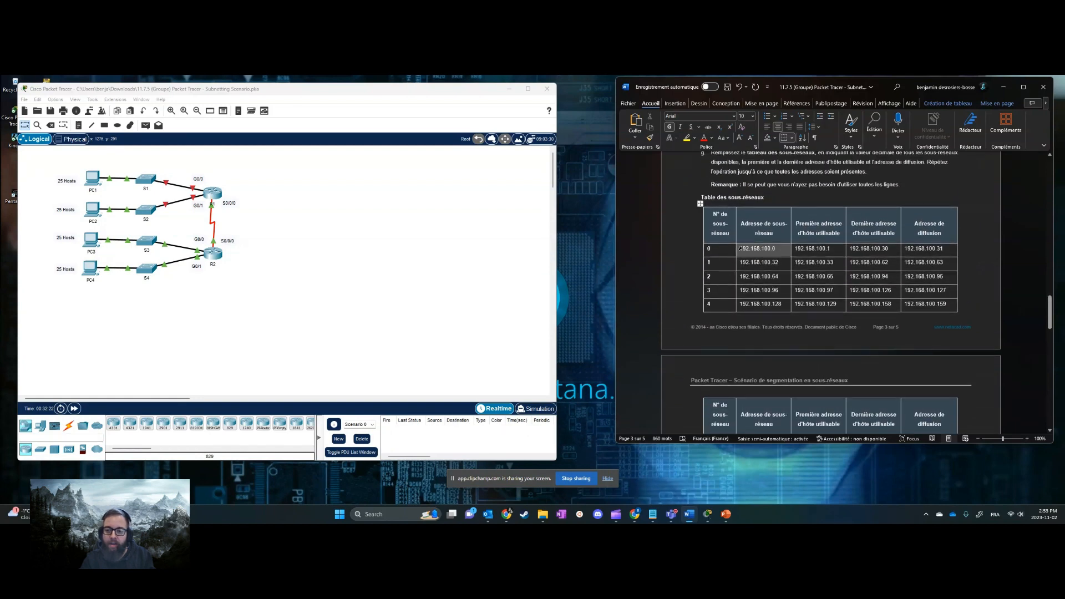
pyautogui.click(778, 250)
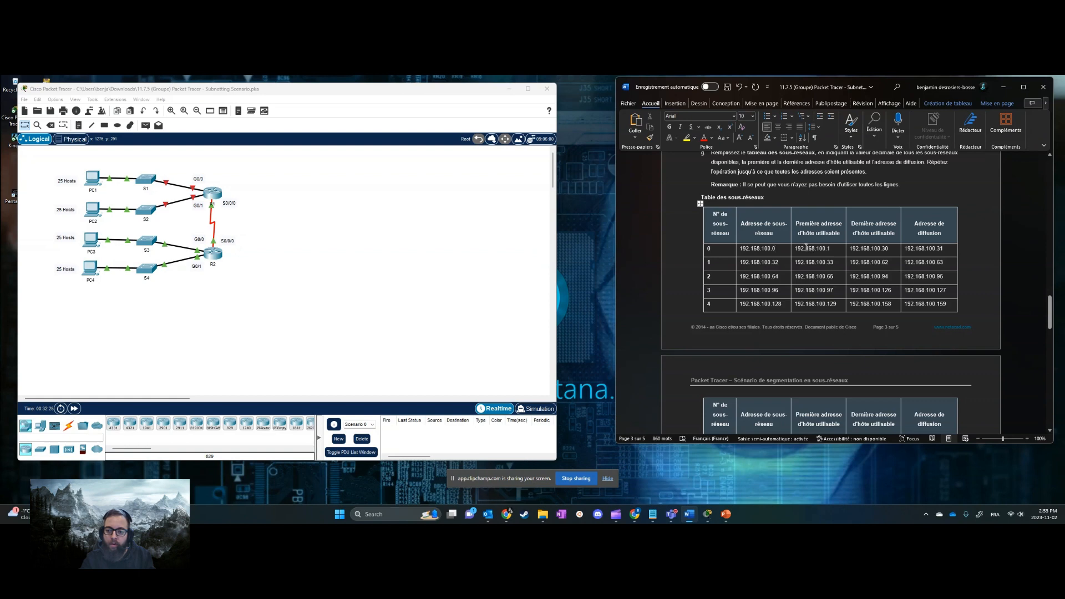
pyautogui.moveTo(792, 248); pyautogui.dragTo(919, 311)
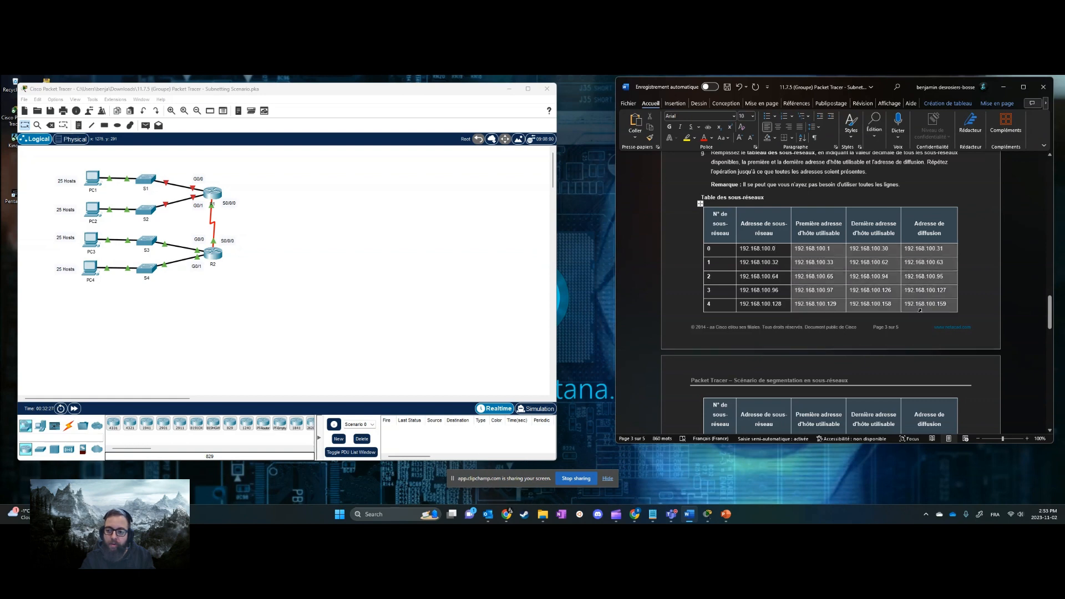
pyautogui.scroll(3, 865, 302)
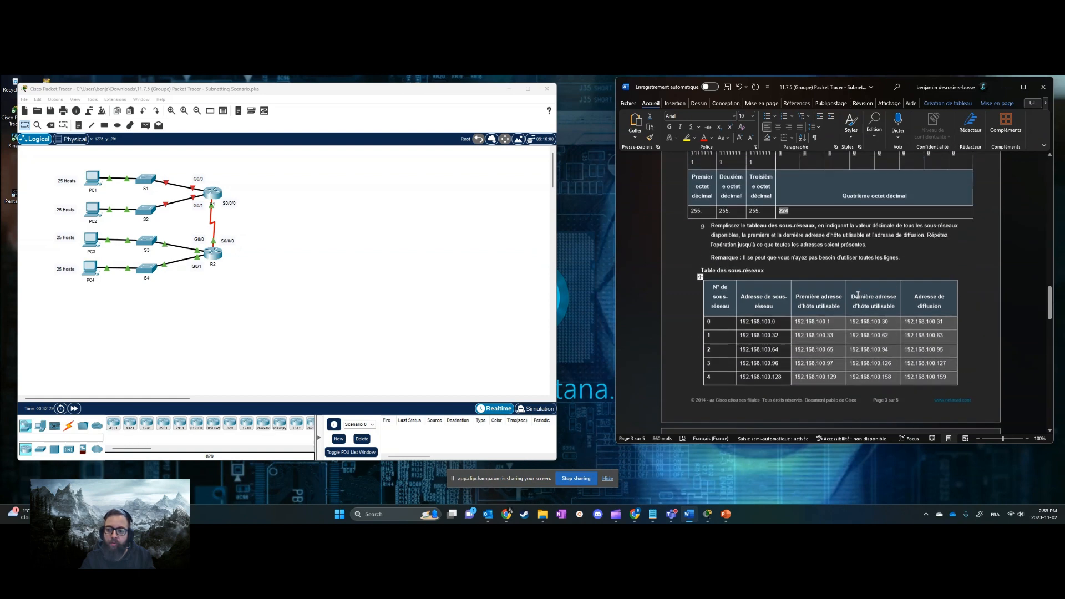
pyautogui.click(842, 301)
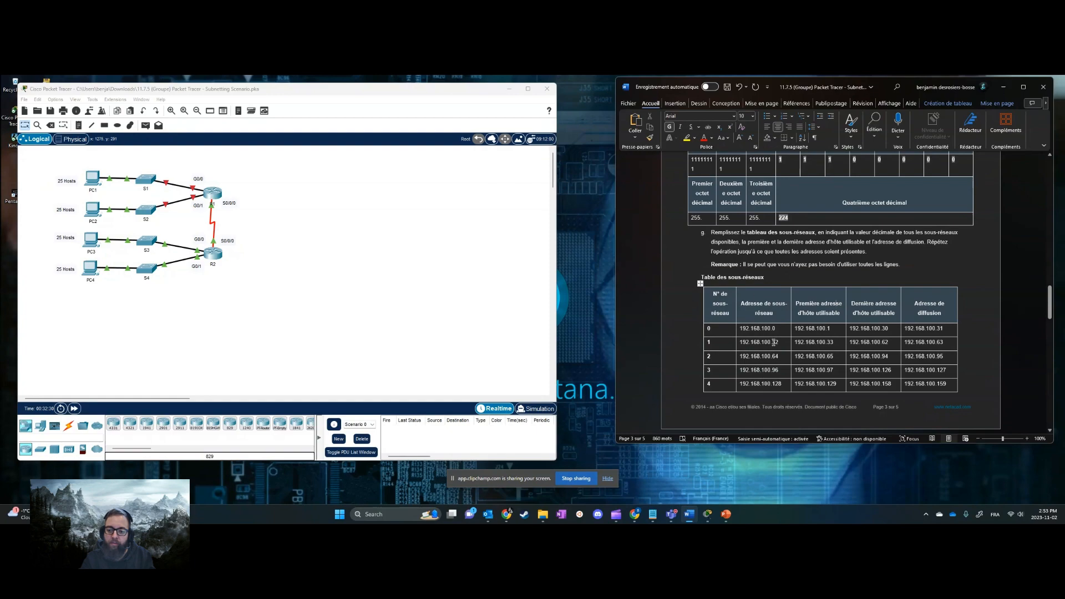
# Enlarge the document to 210% and narrow its window, bringing the subnet number and address columns of the Table des sous-réseaux into view
pyautogui.scroll(7, 781, 329)
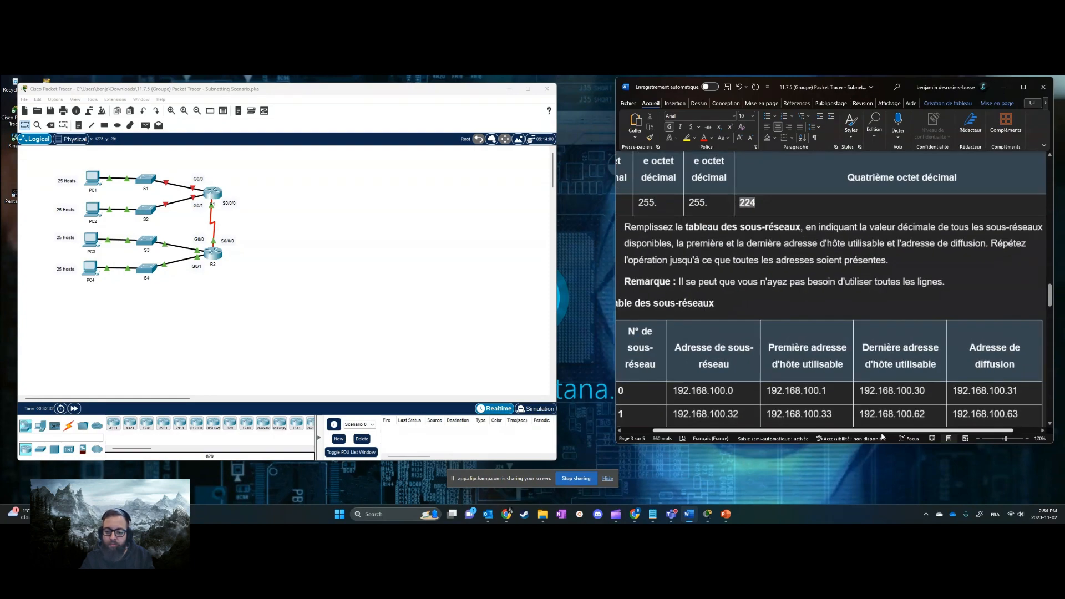
pyautogui.scroll(-5, 806, 391)
pyautogui.keyDown('ctrl'); pyautogui.scroll(14, 788, 337); pyautogui.keyUp('ctrl')
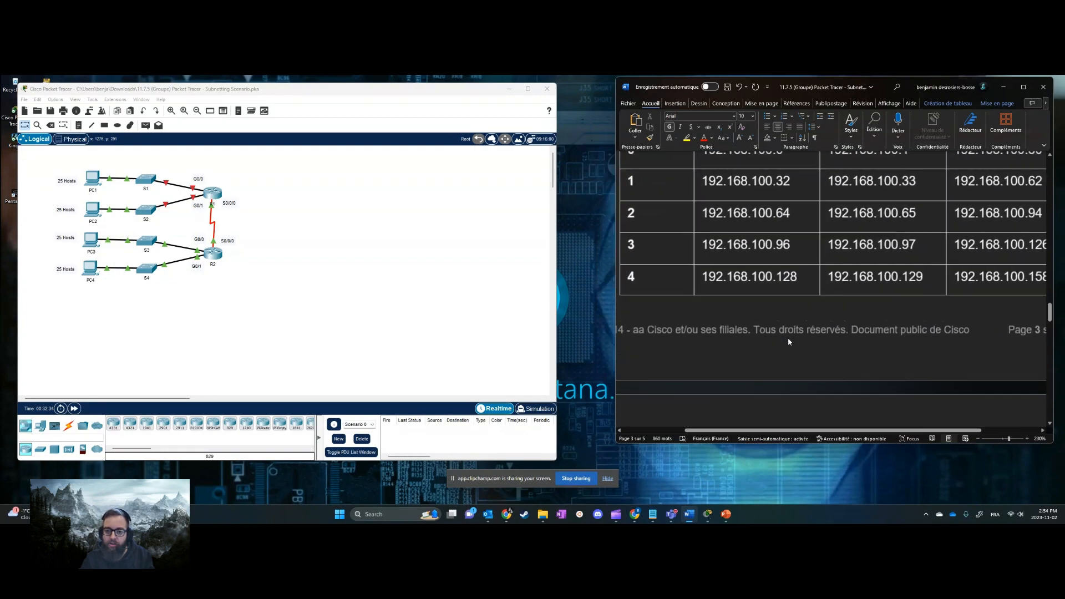
pyautogui.scroll(1, 819, 350)
pyautogui.scroll(3, 848, 330)
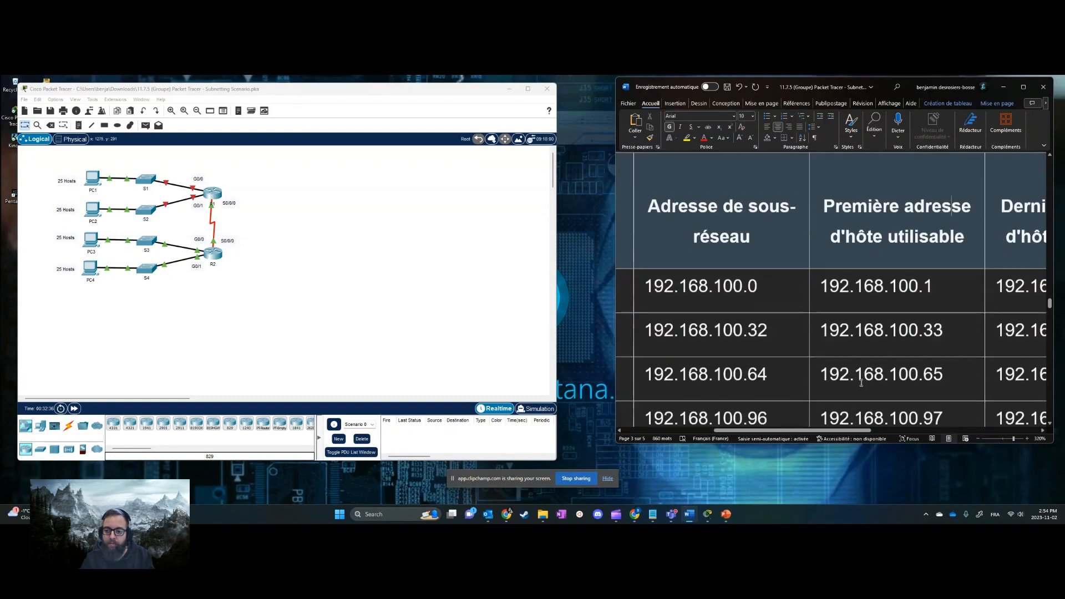
pyautogui.click(851, 438)
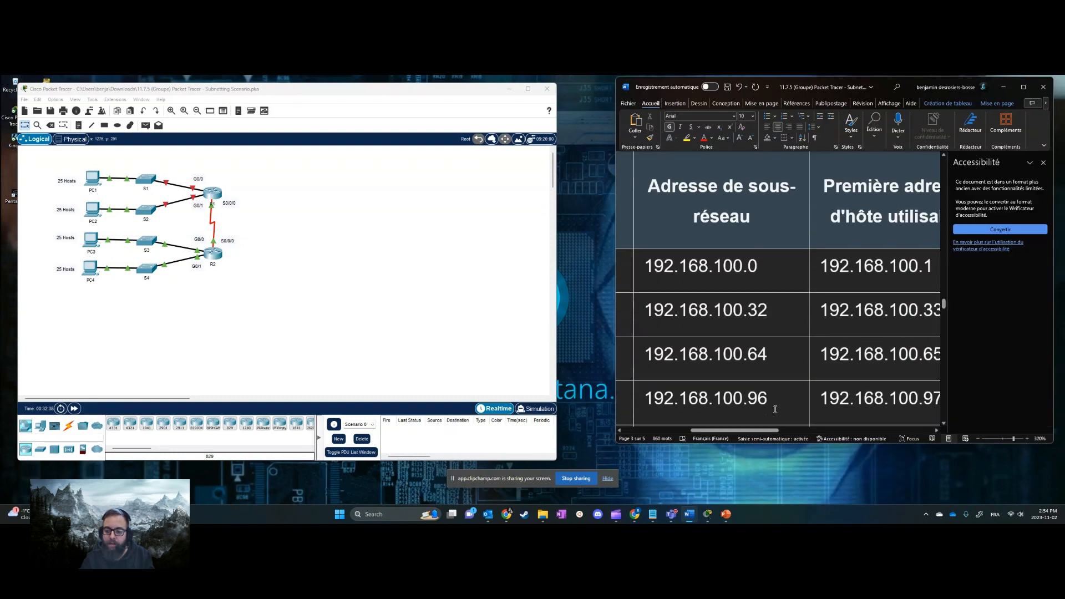
pyautogui.keyDown('ctrl'); pyautogui.scroll(-11, 775, 387); pyautogui.keyUp('ctrl')
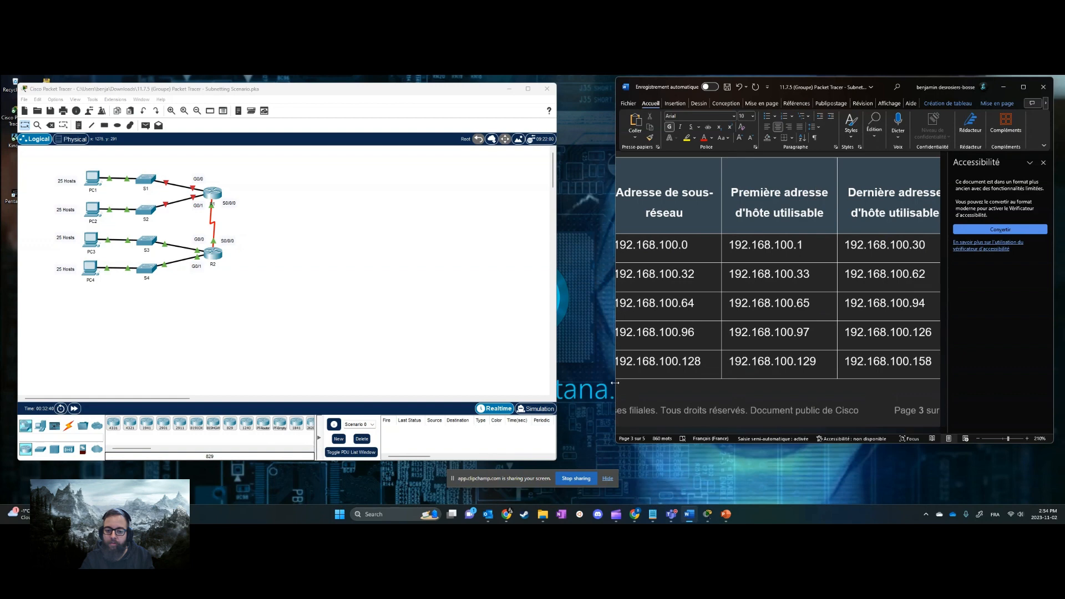
pyautogui.moveTo(616, 381); pyautogui.dragTo(821, 381)
pyautogui.click(1044, 163)
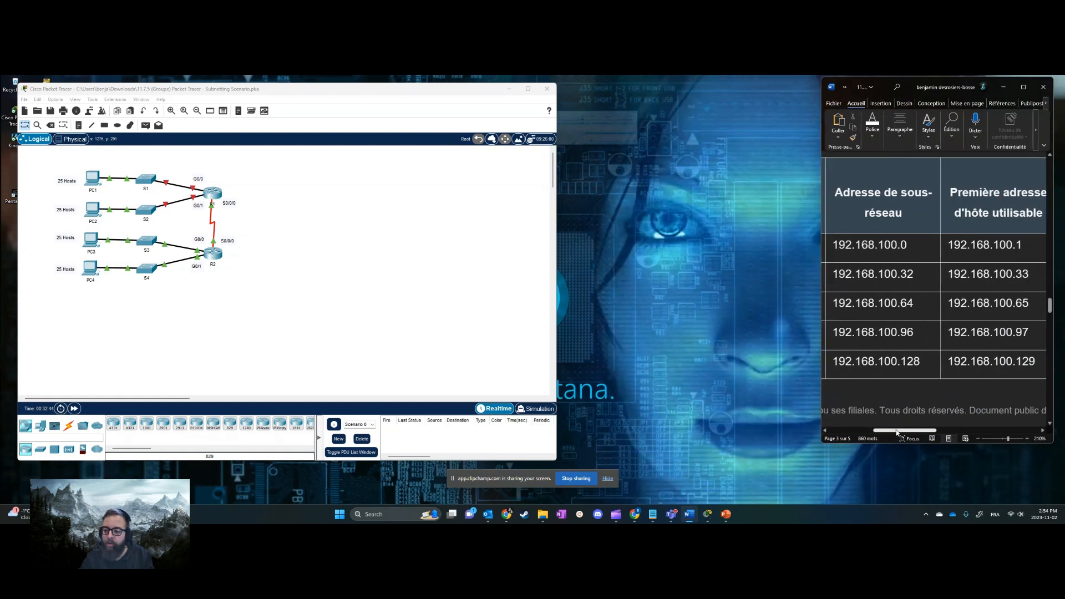
pyautogui.moveTo(904, 431); pyautogui.dragTo(871, 434)
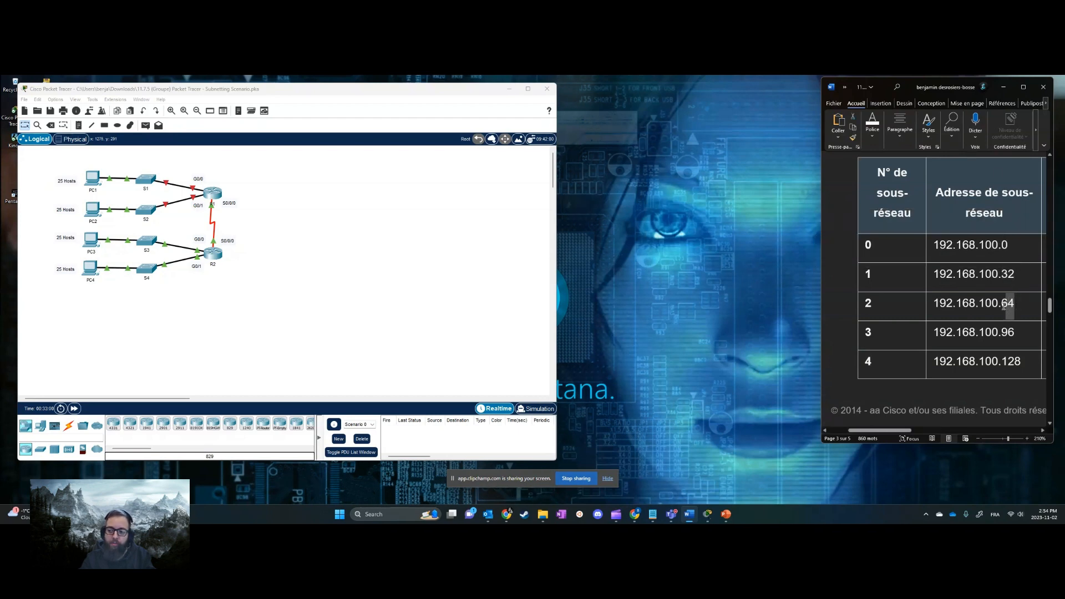
# Examine the network addresses of subnets 5 to 7 and the unused rows 8 to 10, returning to subnets 0 to 4
pyautogui.scroll(-6, 1010, 338)
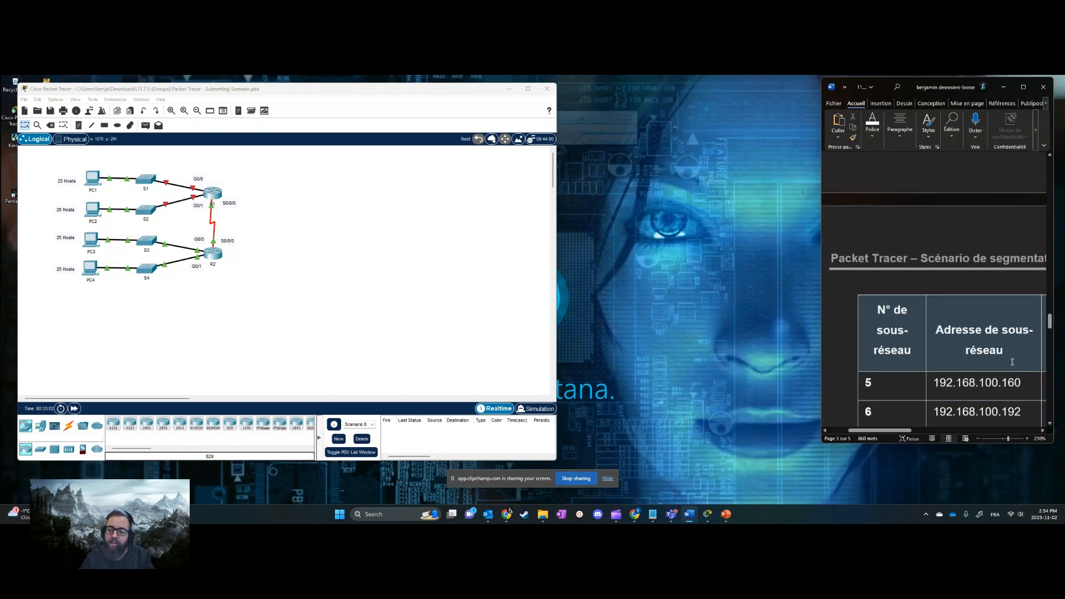
pyautogui.scroll(-1, 1012, 361)
pyautogui.scroll(-1, 1025, 294)
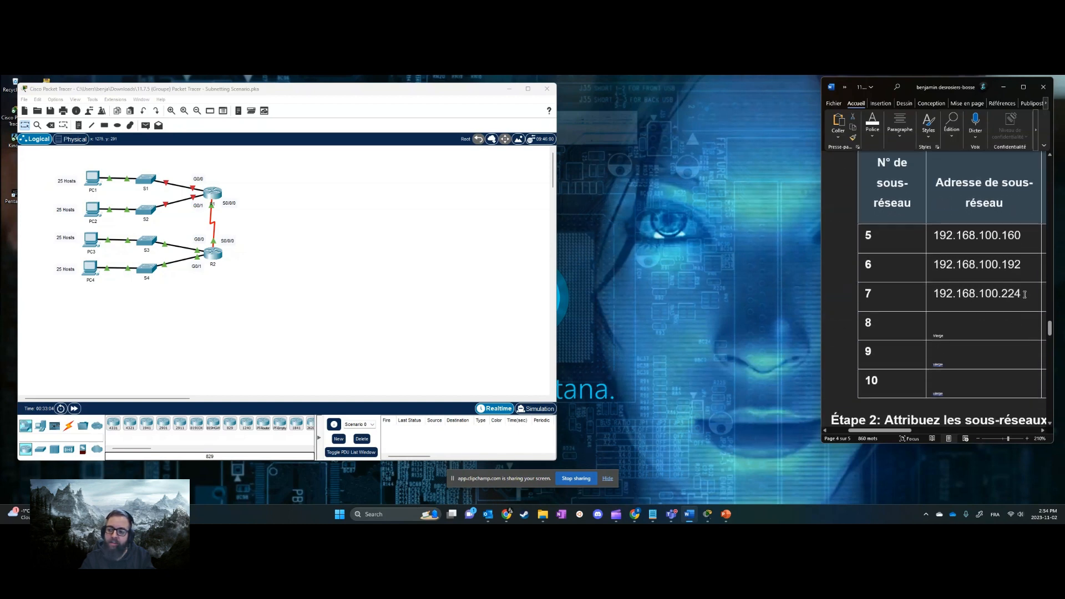
pyautogui.click(1024, 294)
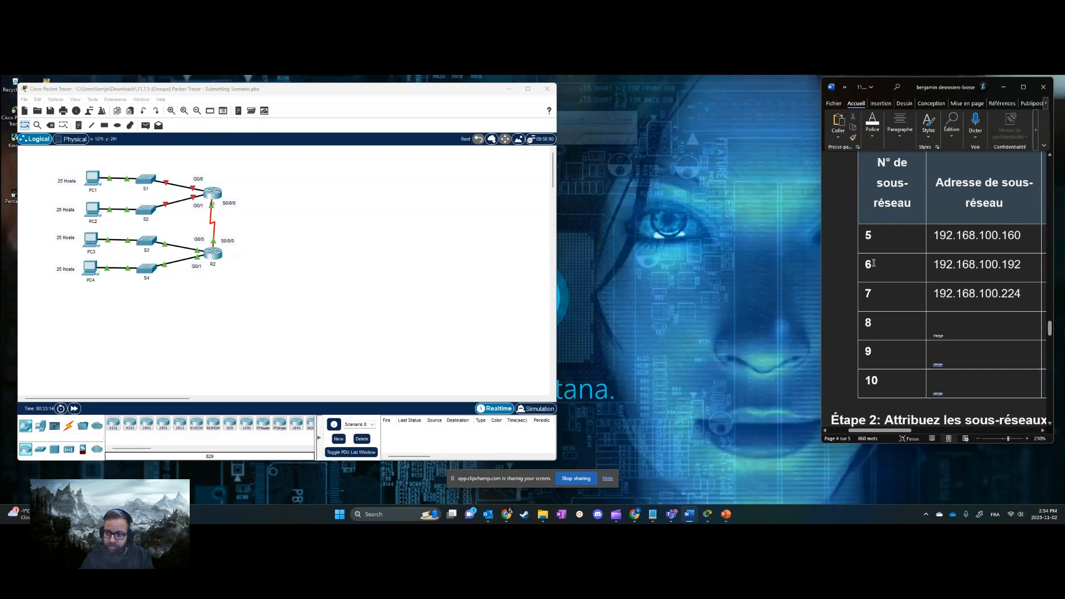
pyautogui.scroll(6, 874, 263)
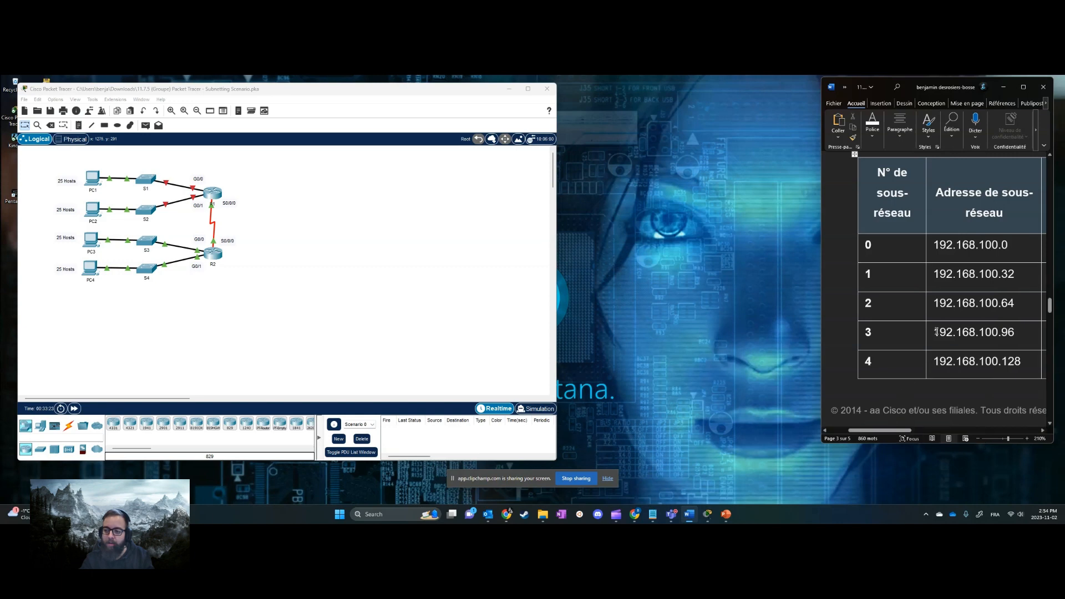
# Examine the first usable host addresses of subnets 0 to 4 beside their subnet addresses in the Table des sous-réseaux
pyautogui.moveTo(891, 432); pyautogui.dragTo(923, 431)
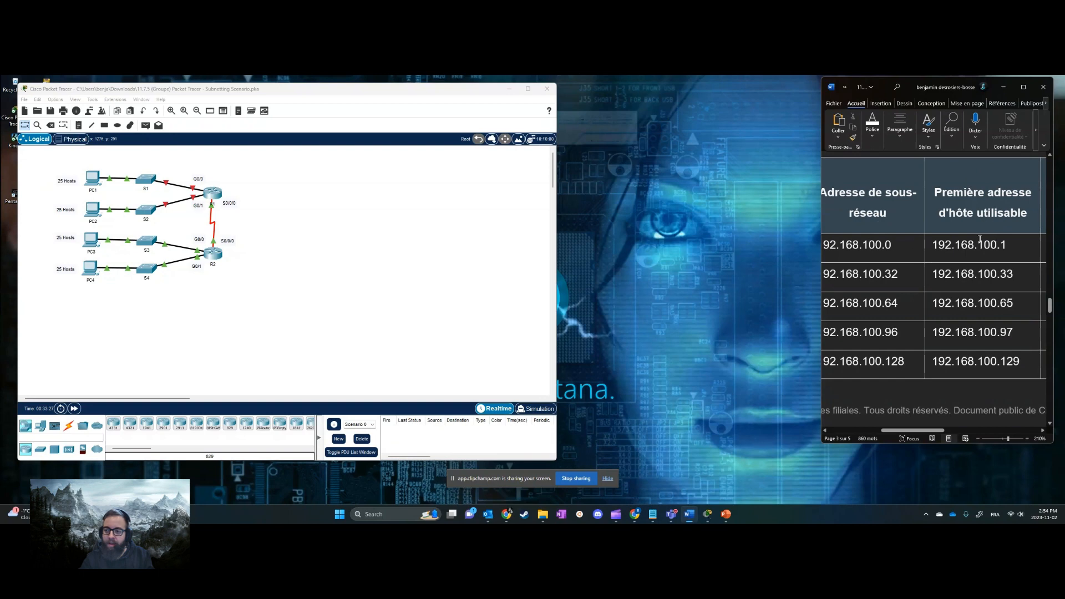
pyautogui.click(906, 250)
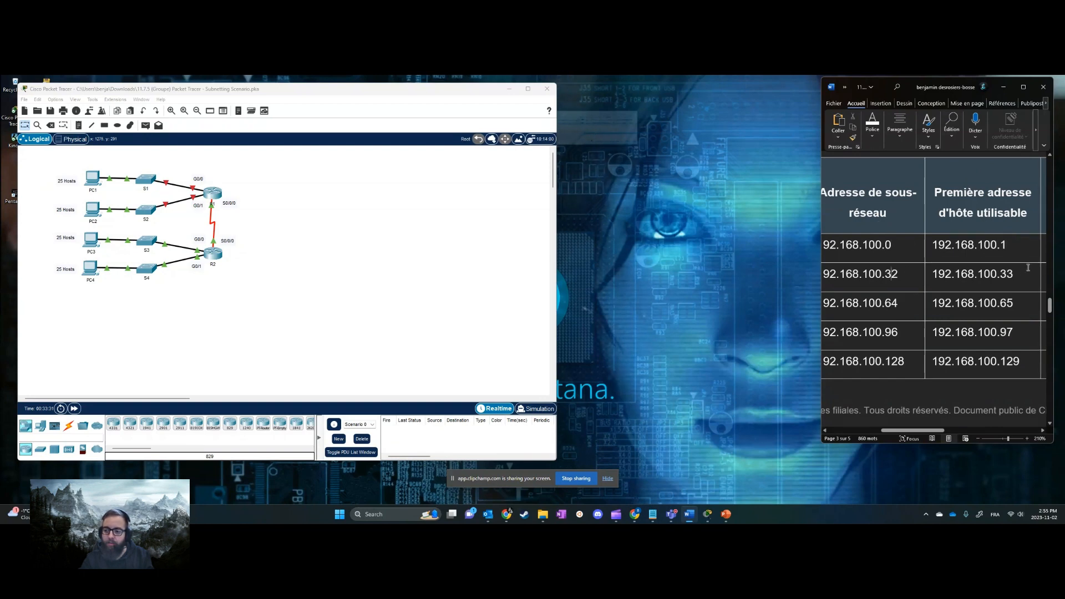
pyautogui.scroll(-1, 973, 349)
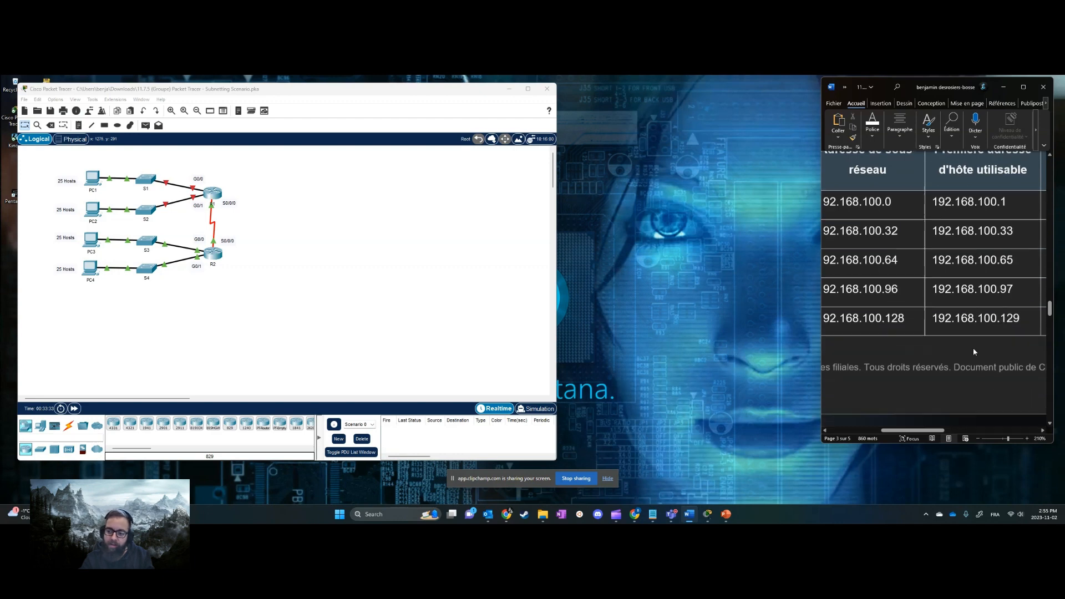
pyautogui.scroll(-6, 972, 348)
pyautogui.scroll(6, 972, 345)
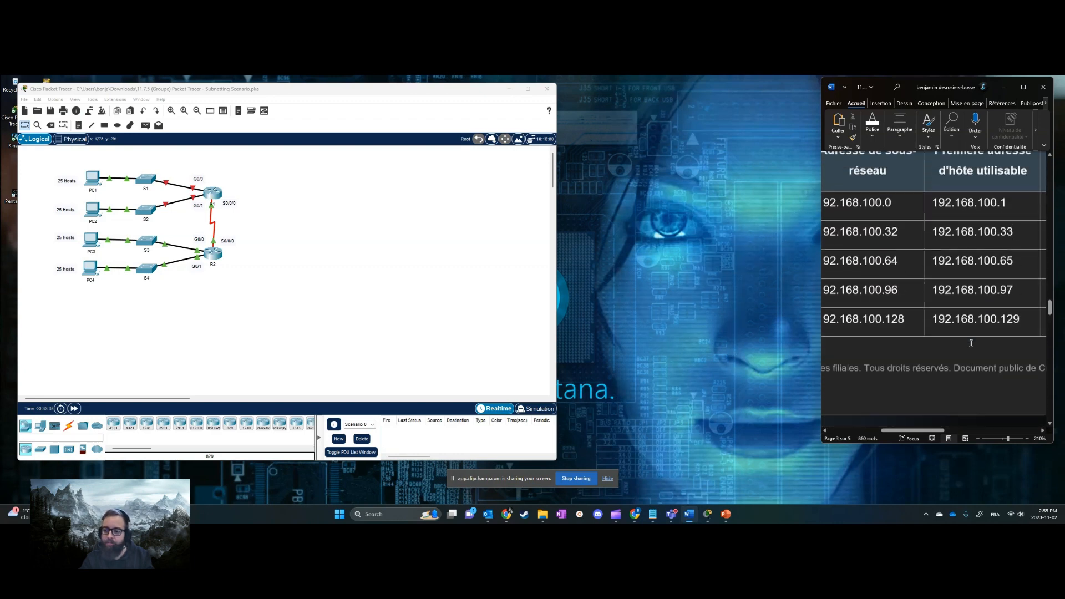
pyautogui.scroll(3, 971, 344)
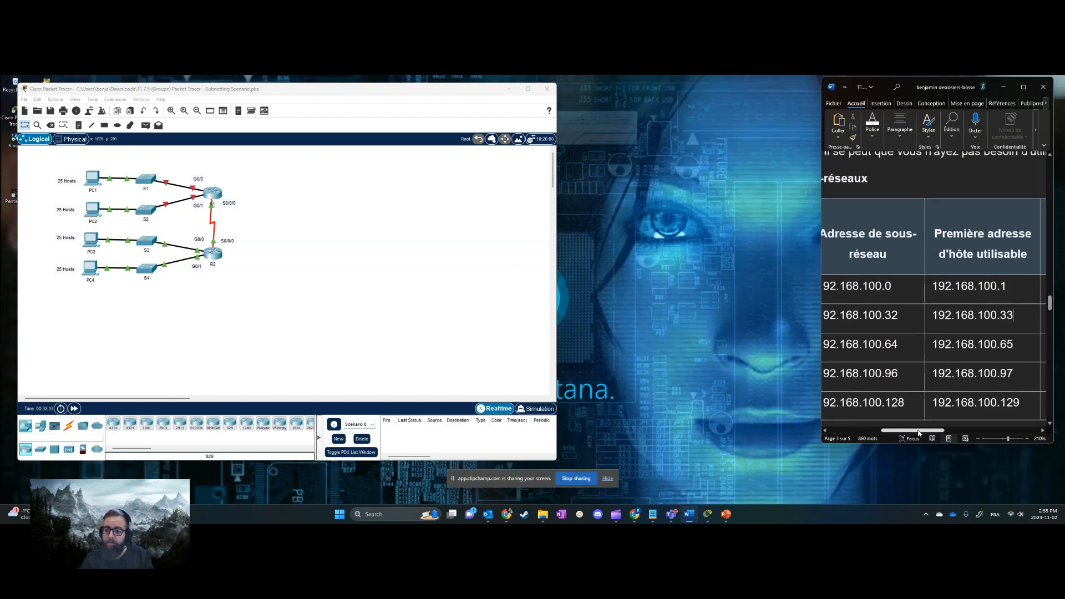
# Reduce the document zoom to 100% and widen its window to show every column of the Table des sous-réseaux
pyautogui.moveTo(918, 434); pyautogui.dragTo(993, 432)
pyautogui.keyDown('ctrl'); pyautogui.scroll(-6, 950, 353); pyautogui.keyUp('ctrl')
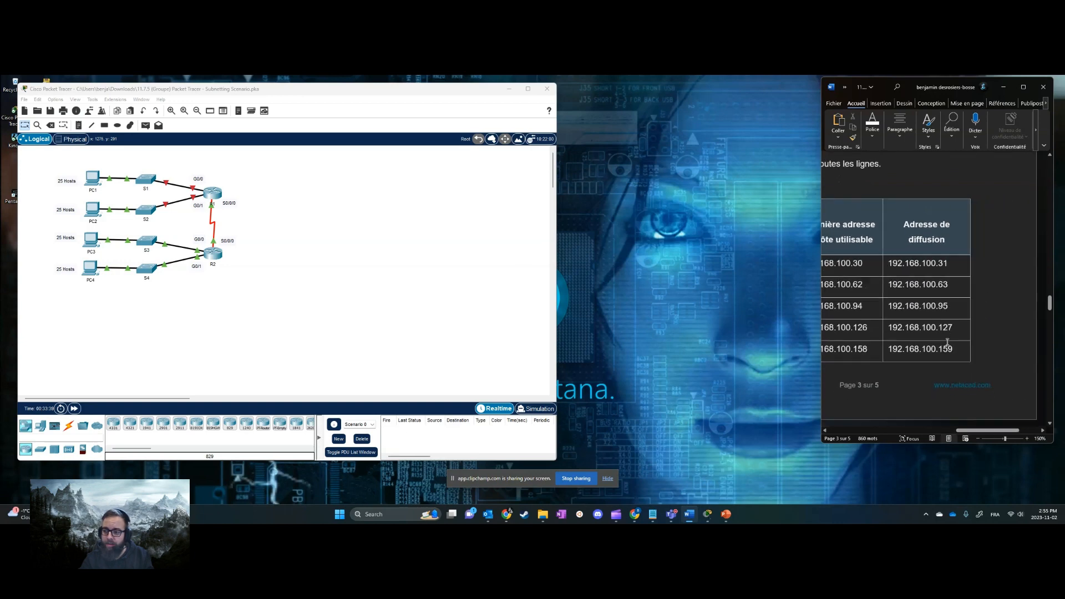
pyautogui.keyDown('ctrl'); pyautogui.scroll(-4, 936, 308); pyautogui.keyUp('ctrl')
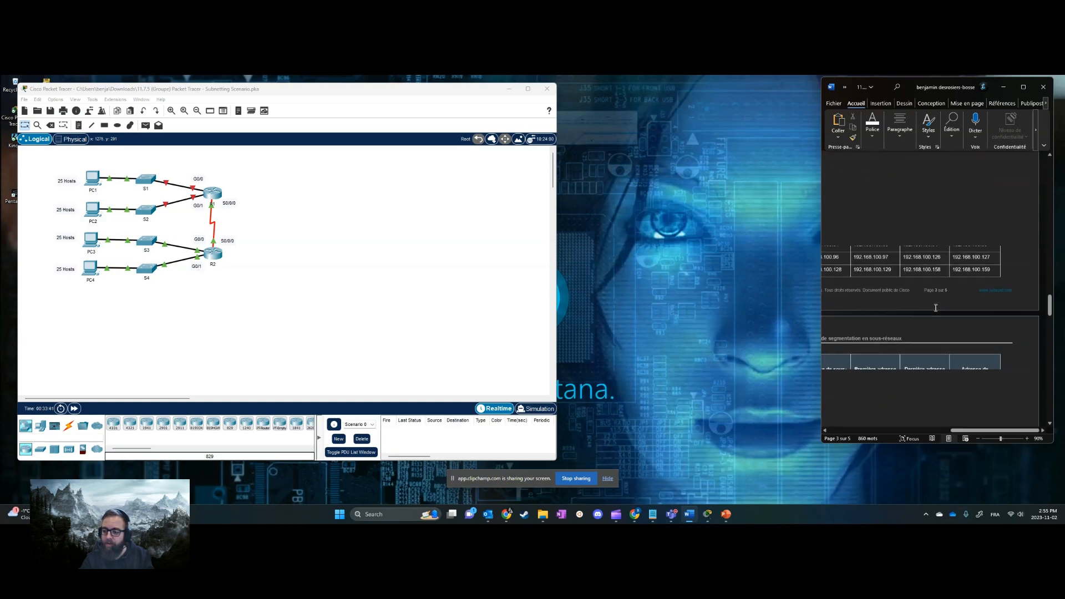
pyautogui.scroll(2, 937, 305)
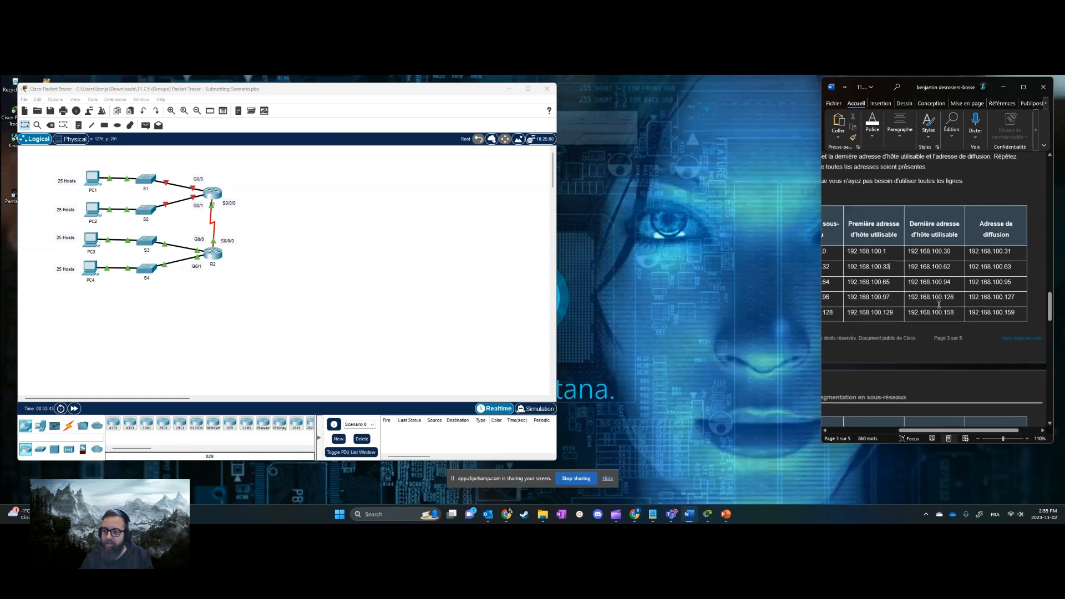
pyautogui.moveTo(930, 432)
pyautogui.mouseDown()
pyautogui.moveTo(891, 433)
pyautogui.moveTo(916, 431)
pyautogui.mouseUp()
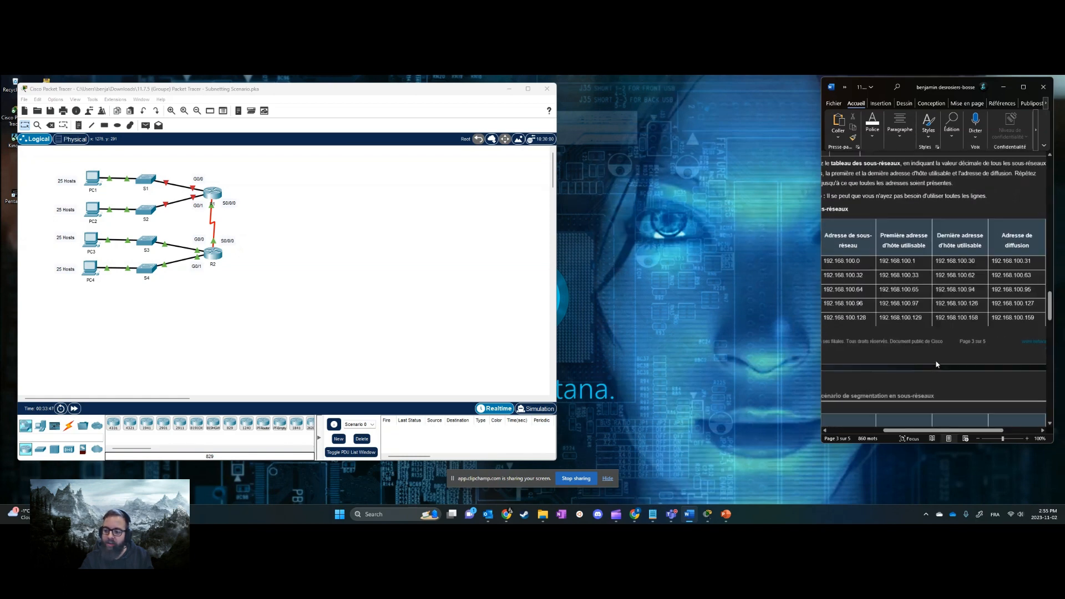
pyautogui.keyDown('ctrl'); pyautogui.scroll(-1, 920, 399); pyautogui.keyUp('ctrl')
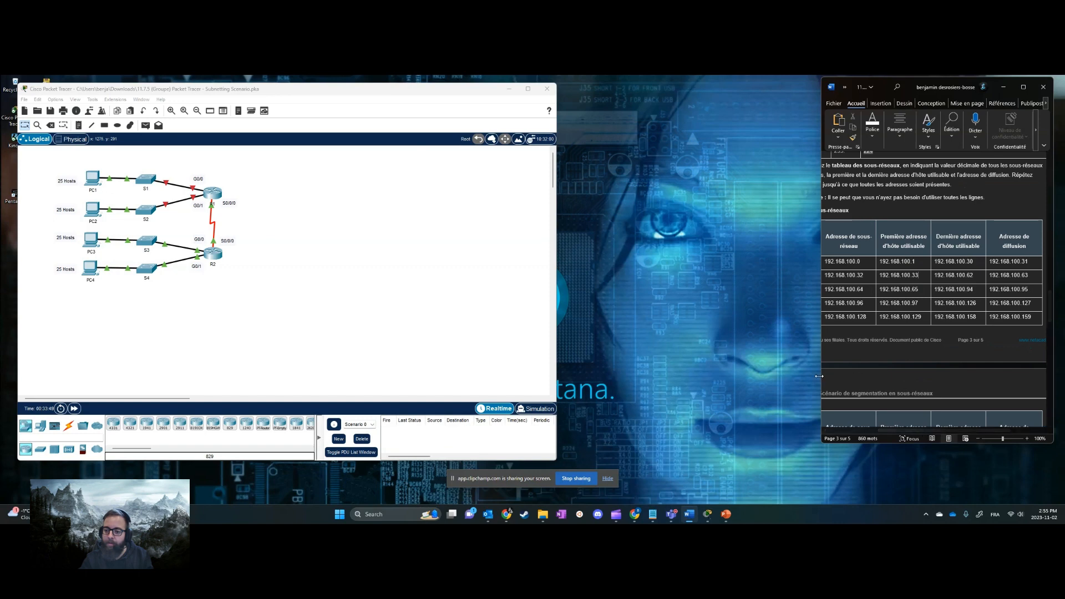
pyautogui.moveTo(821, 363); pyautogui.dragTo(637, 355)
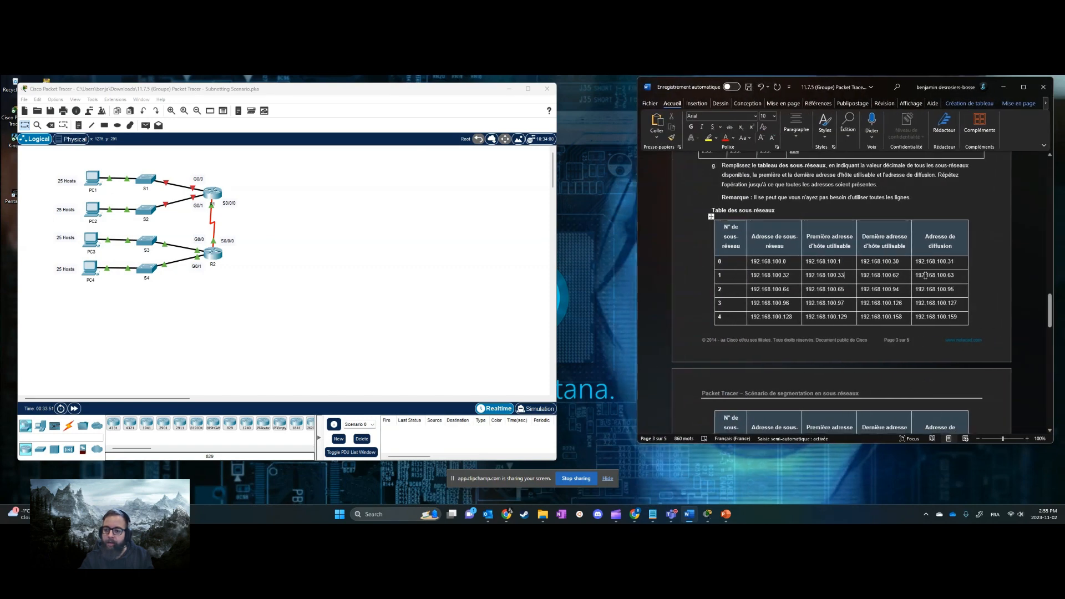
# Examine subnet 0's first host, last host and broadcast addresses, comparing them with the network address of subnet 1
pyautogui.moveTo(781, 264); pyautogui.dragTo(786, 266)
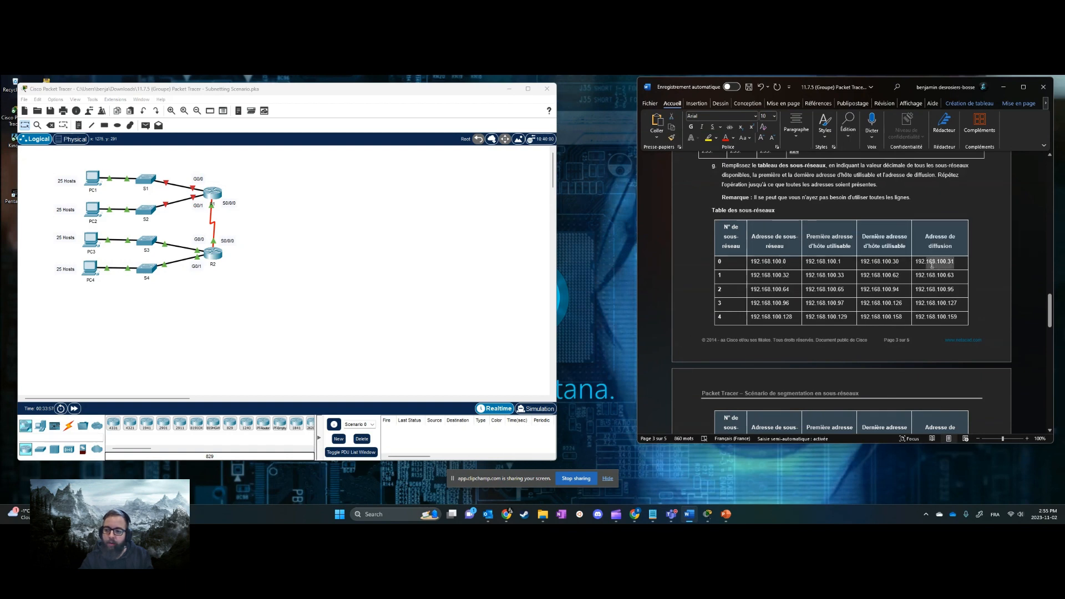
pyautogui.moveTo(791, 277); pyautogui.dragTo(774, 276)
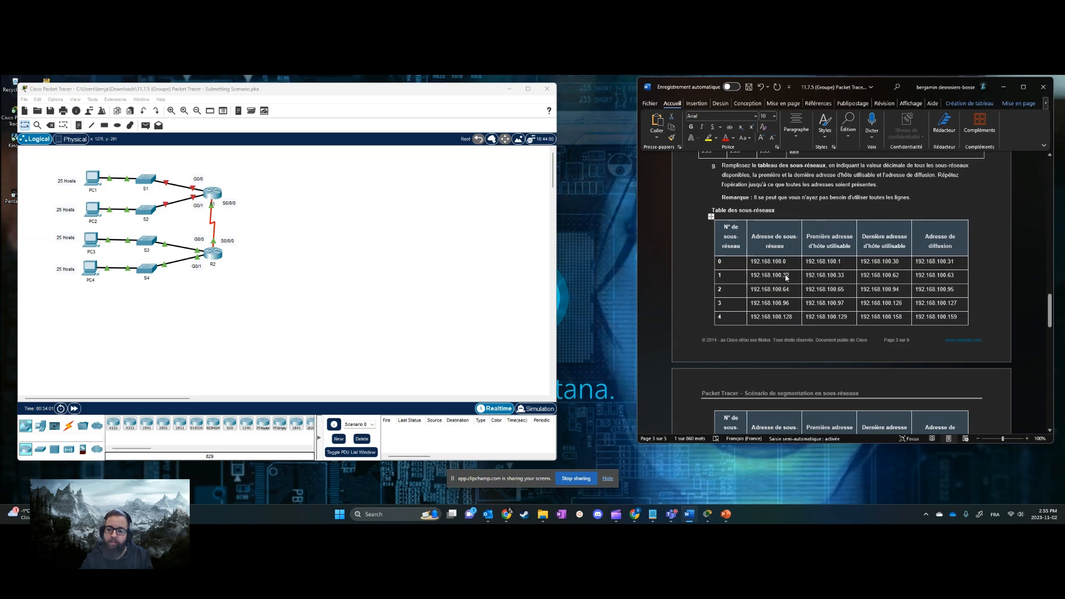
pyautogui.click(784, 265)
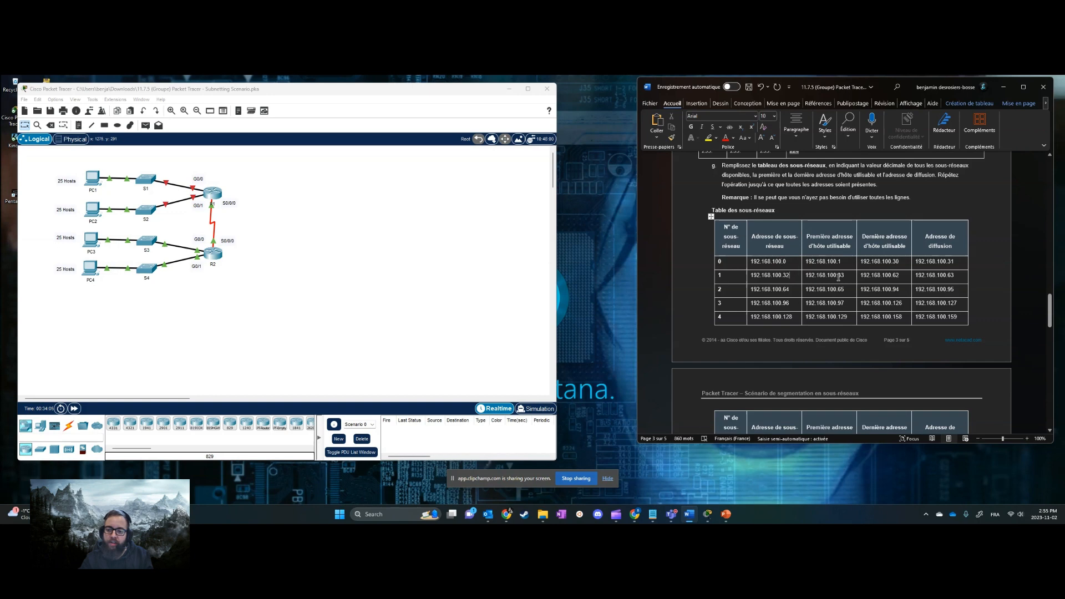
pyautogui.doubleClick(933, 264)
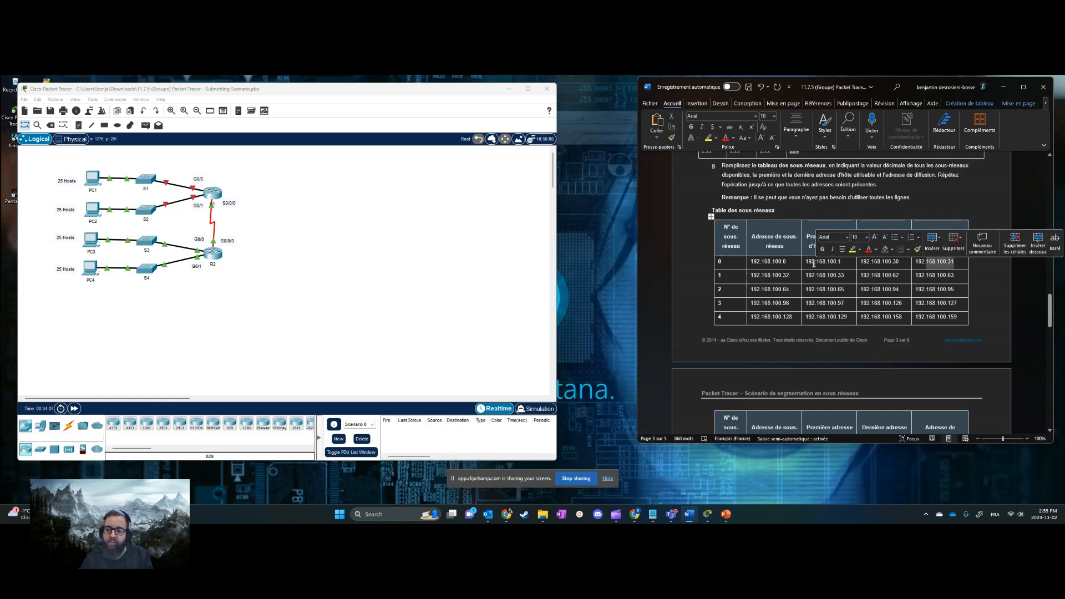
pyautogui.moveTo(809, 263); pyautogui.dragTo(847, 263)
pyautogui.click(909, 261)
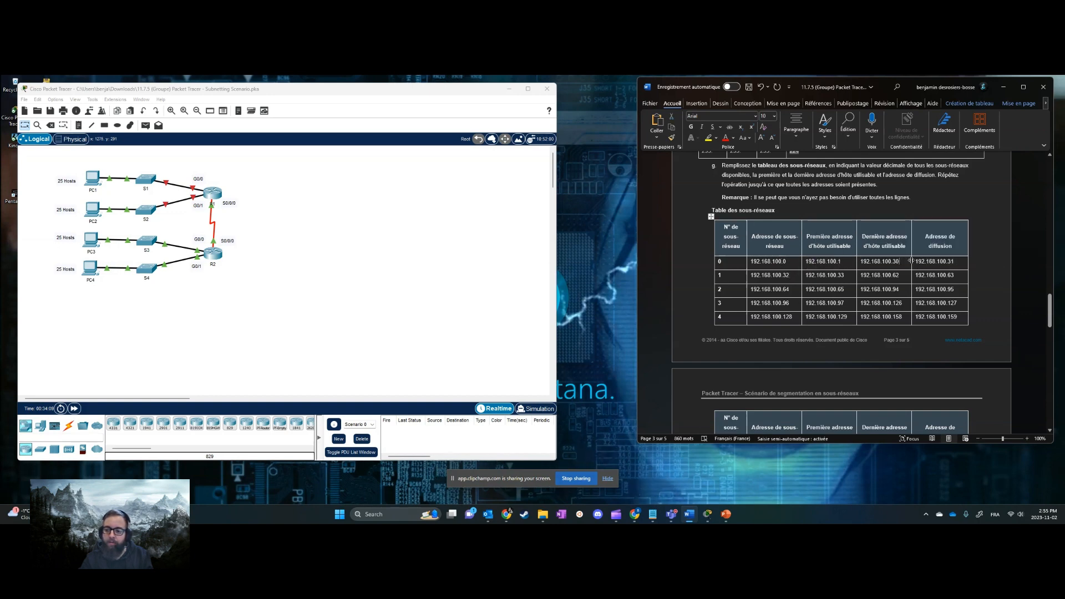
pyautogui.moveTo(954, 262); pyautogui.dragTo(935, 262)
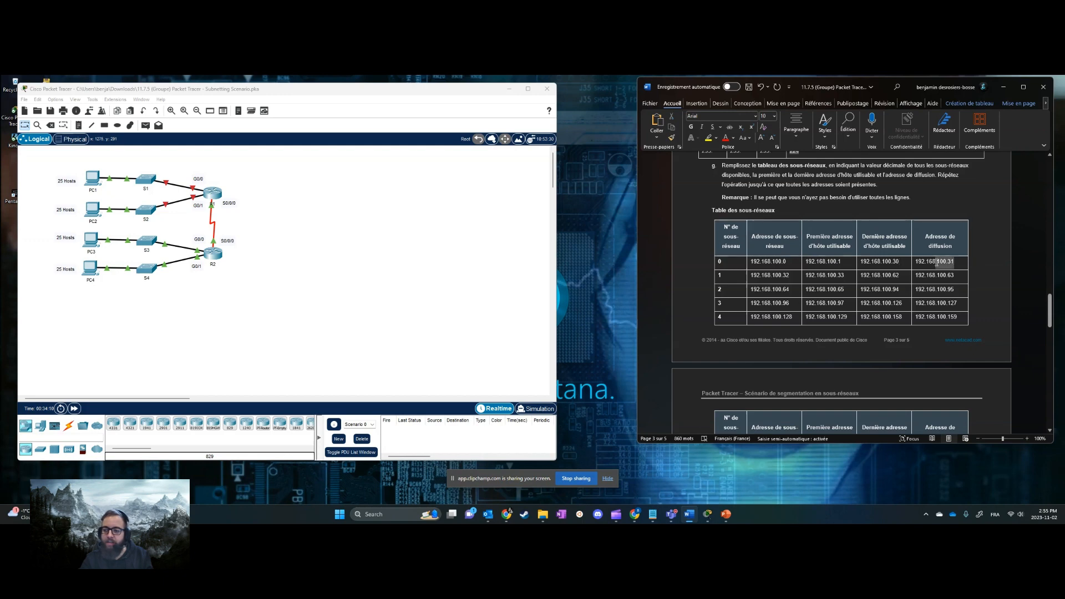
pyautogui.click(880, 263)
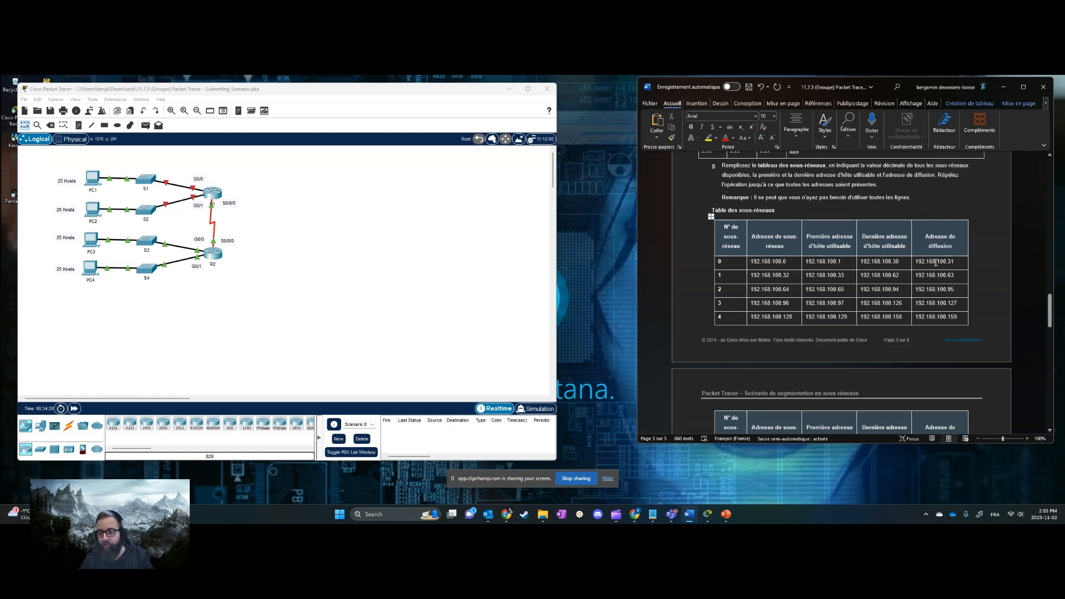
pyautogui.click(960, 264)
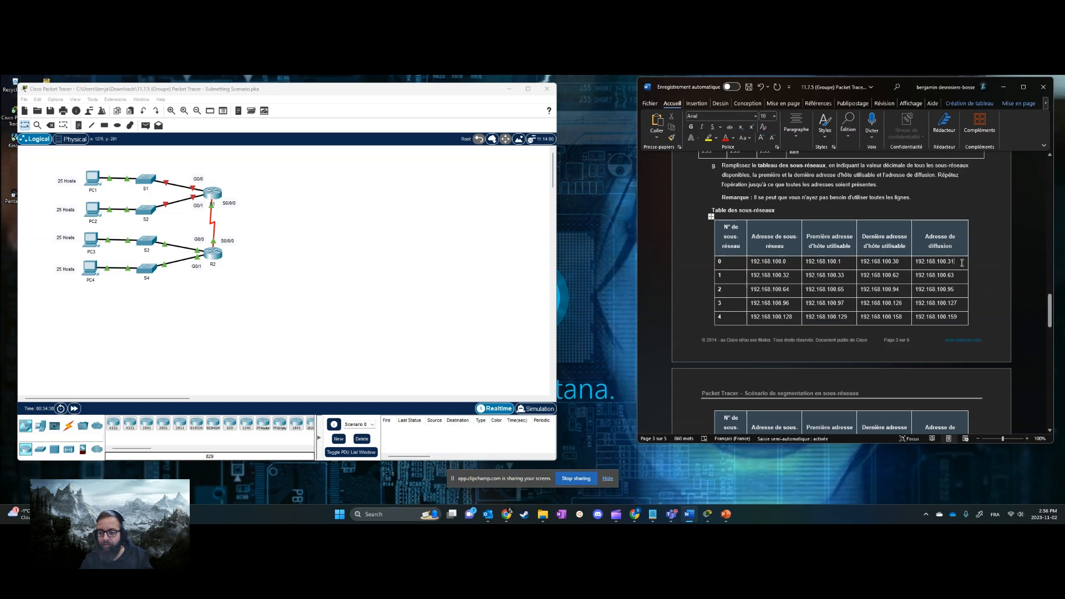
# Review the first and last usable host addresses of the remaining subnets, up to subnet 7, in the Table des sous-réseaux
pyautogui.scroll(-3, 955, 259)
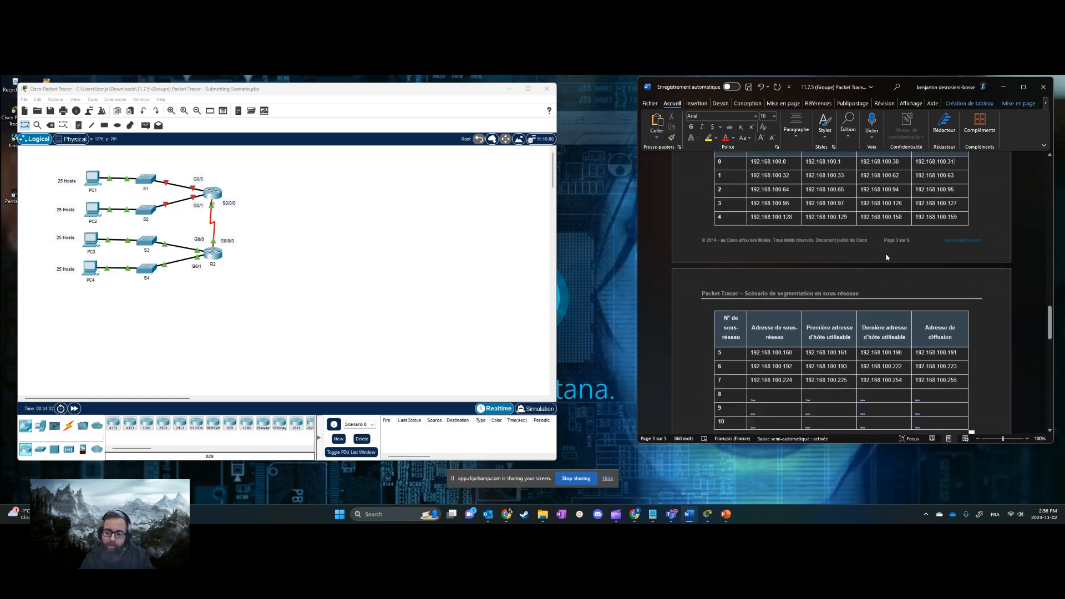
pyautogui.scroll(1, 955, 361)
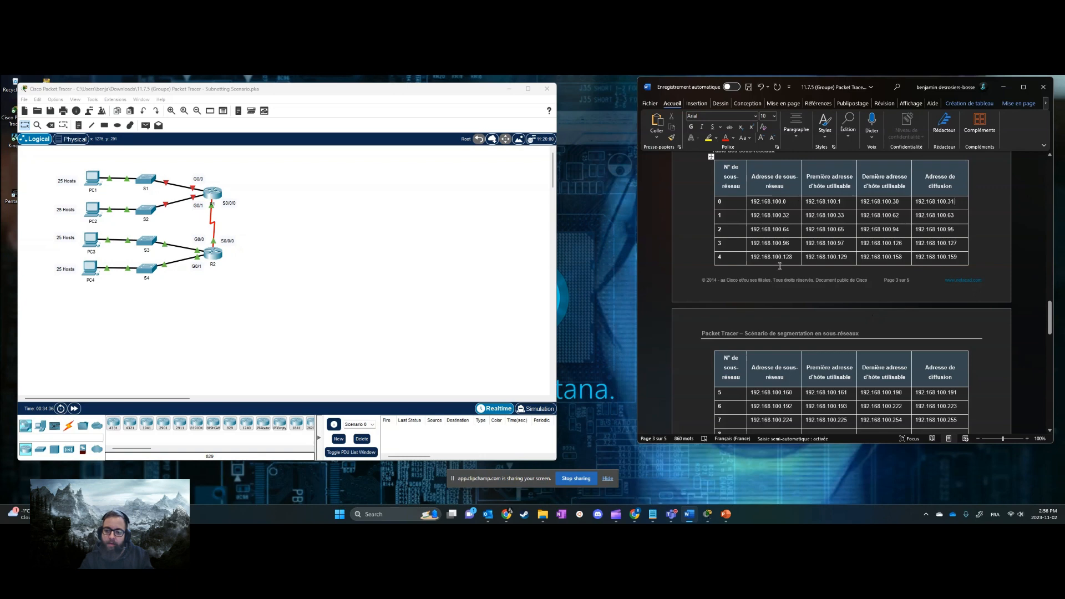
pyautogui.rightClick(836, 201)
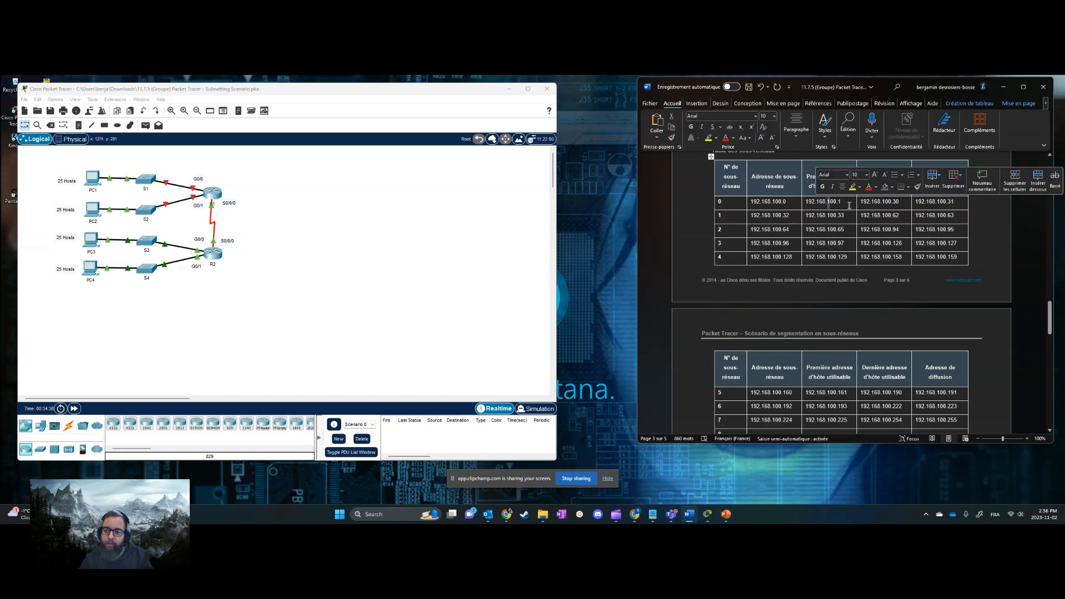
pyautogui.click(909, 219)
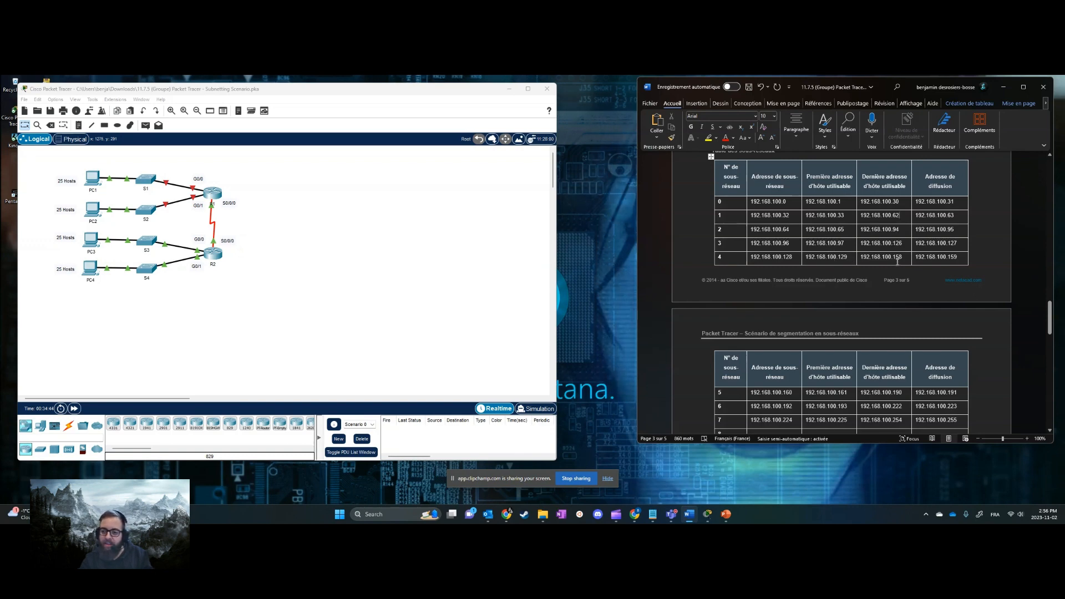
pyautogui.scroll(-3, 897, 261)
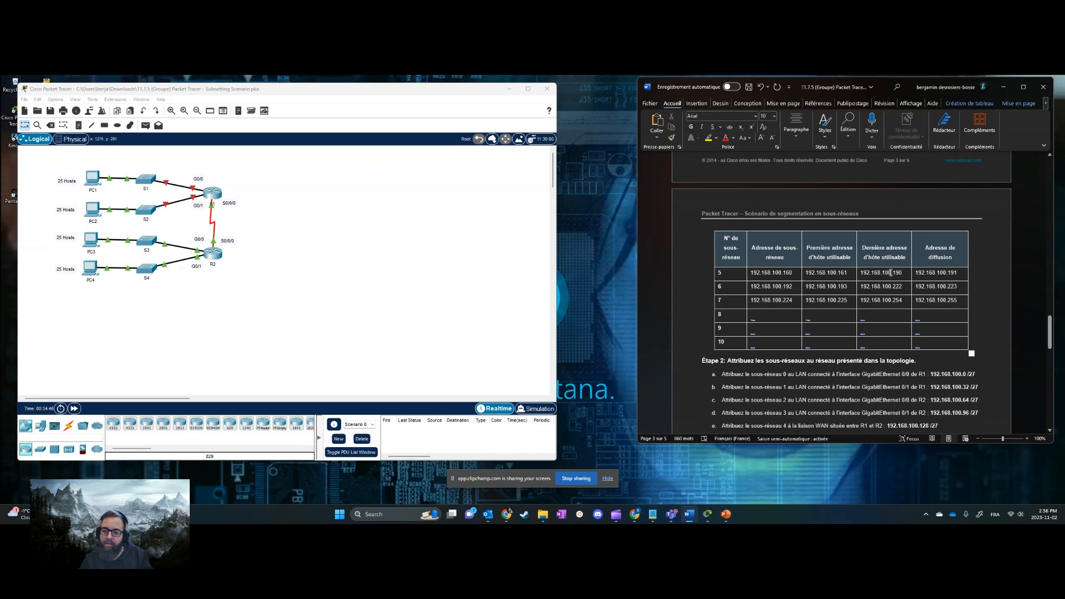
pyautogui.moveTo(836, 286)
pyautogui.mouseDown()
pyautogui.moveTo(852, 287)
pyautogui.moveTo(849, 301)
pyautogui.mouseUp()
pyautogui.click(876, 287)
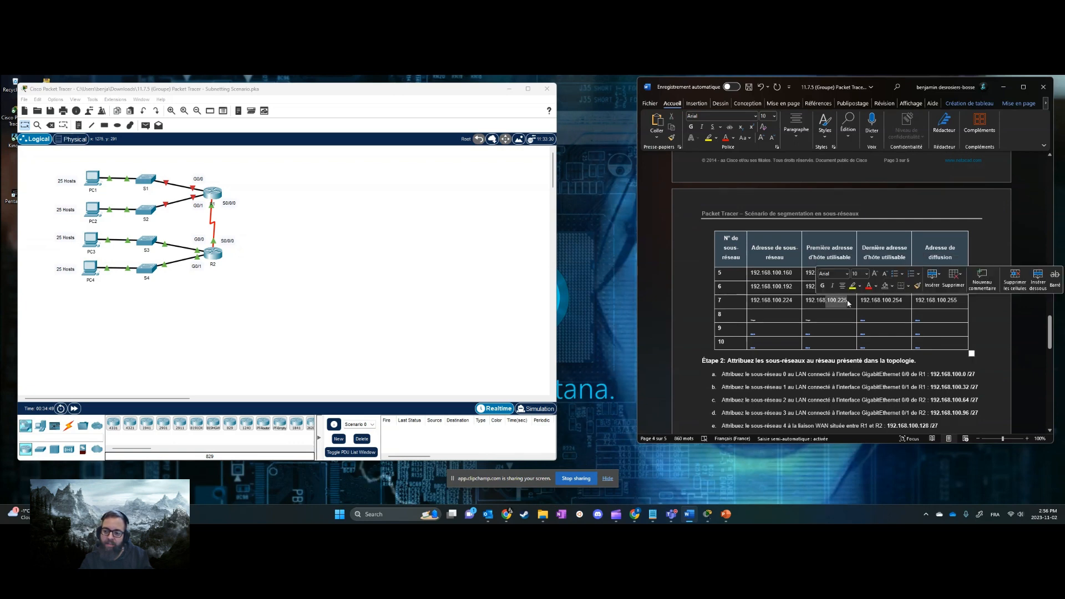
pyautogui.click(888, 301)
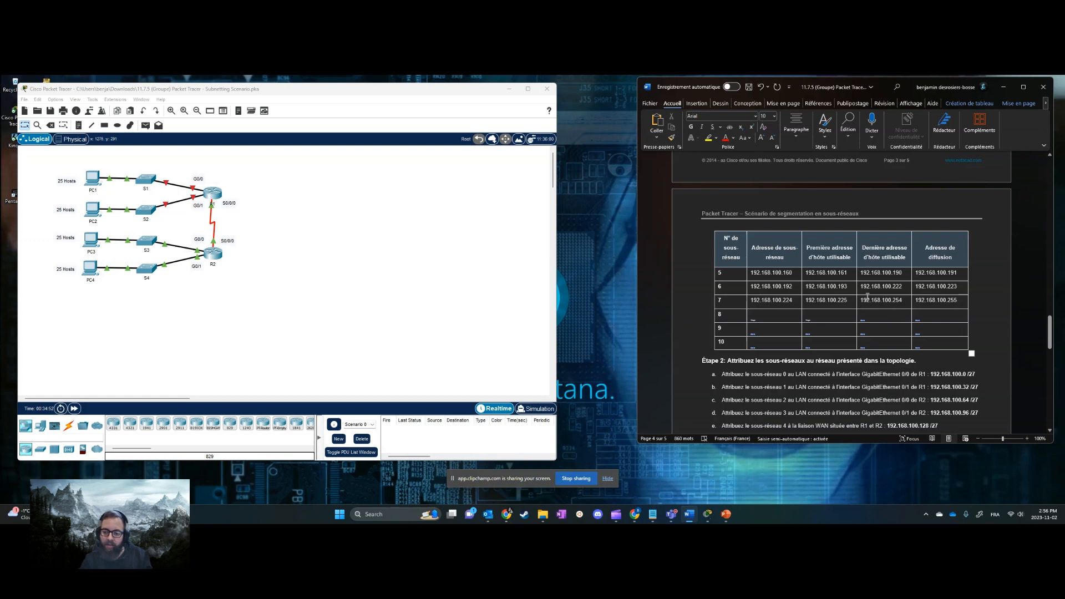
# Read the subnet assignments of Étape 2 and the addressing instructions of Étape 3, highlighting instruction a about R1's addresses
pyautogui.scroll(-3, 870, 258)
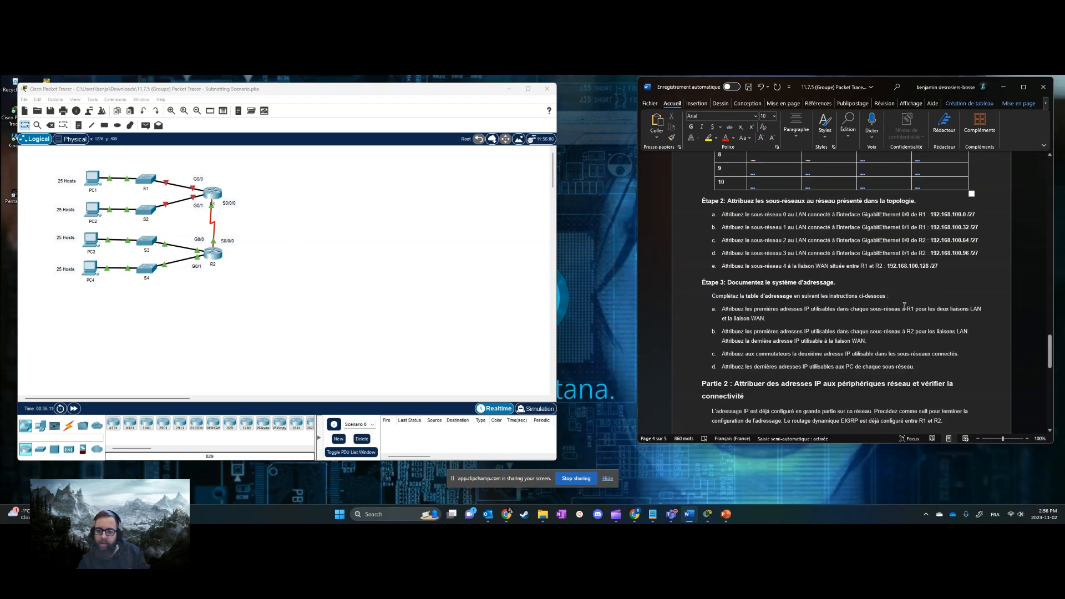
pyautogui.click(812, 325)
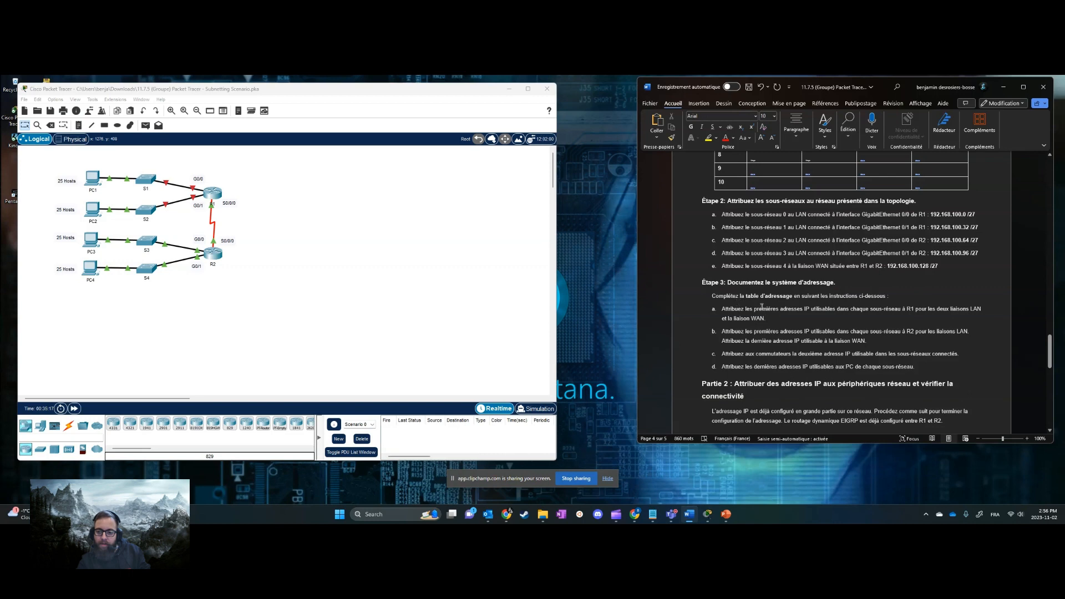
pyautogui.moveTo(722, 309); pyautogui.dragTo(885, 321)
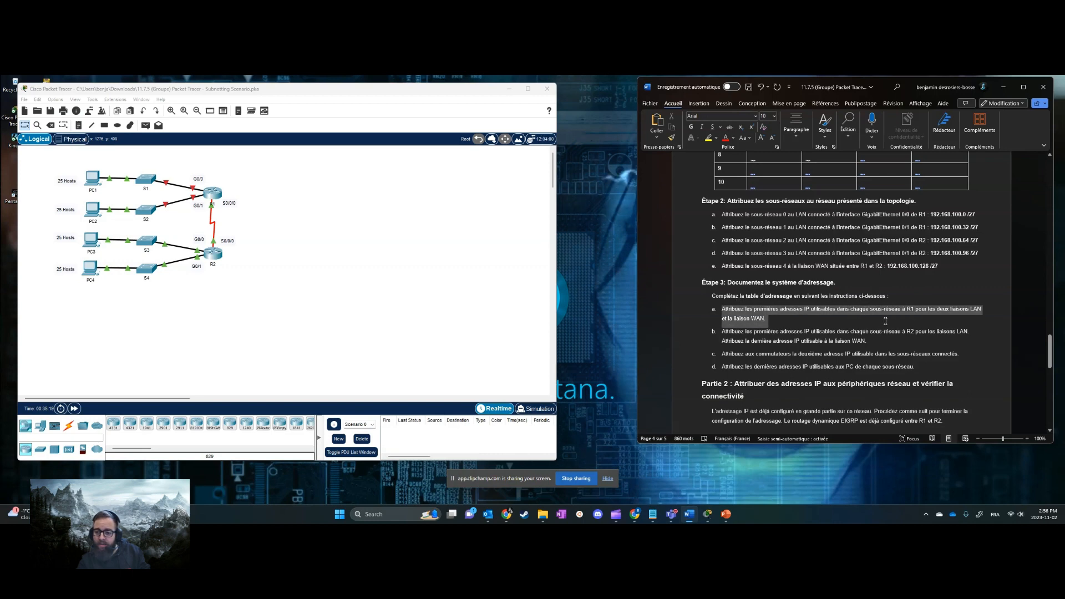
pyautogui.click(898, 326)
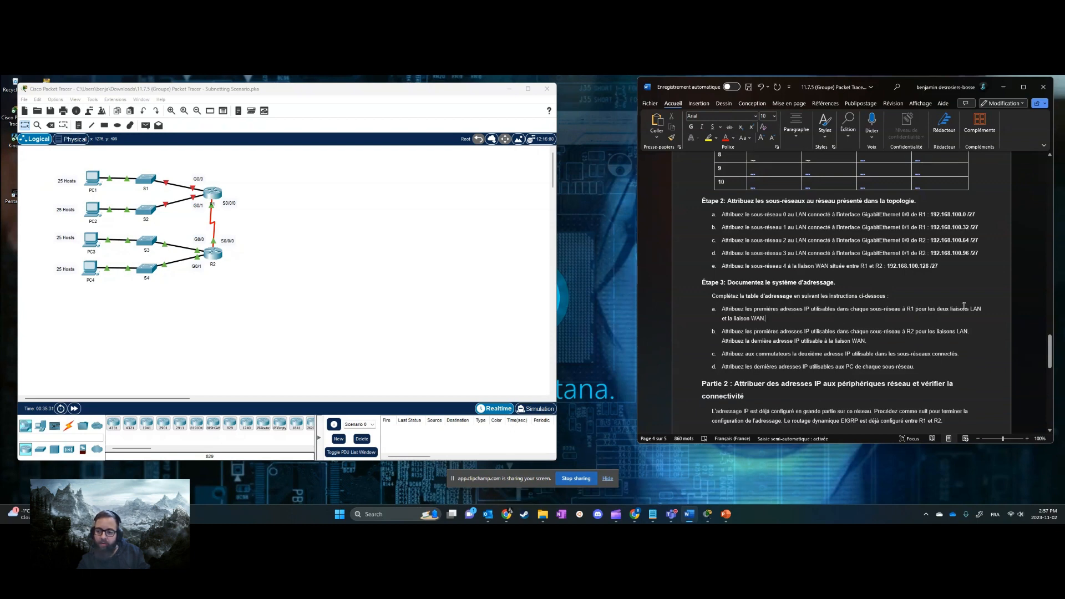
# Colour items a and b of Étape 2, the subnets assigned to R1's two LANs, in red text
pyautogui.scroll(1, 956, 306)
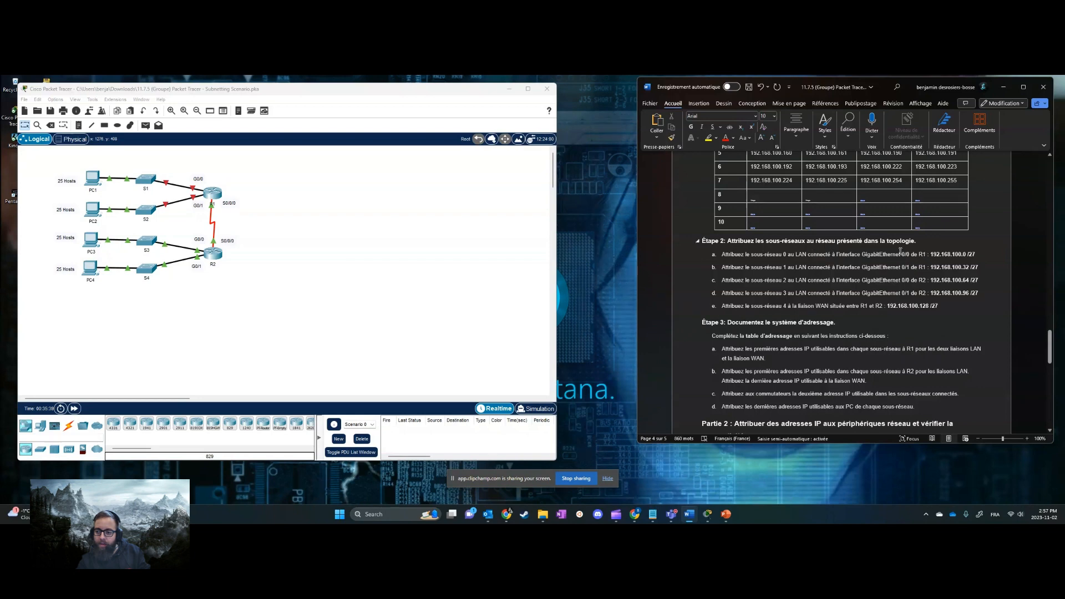
pyautogui.moveTo(720, 253); pyautogui.dragTo(979, 271)
pyautogui.click(873, 255)
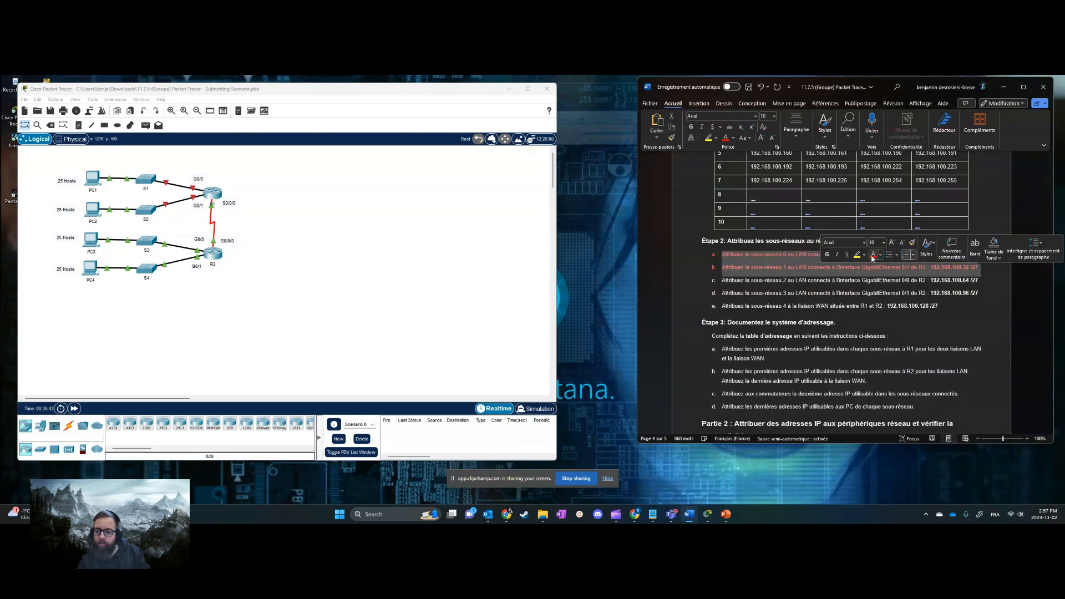
pyautogui.click(957, 325)
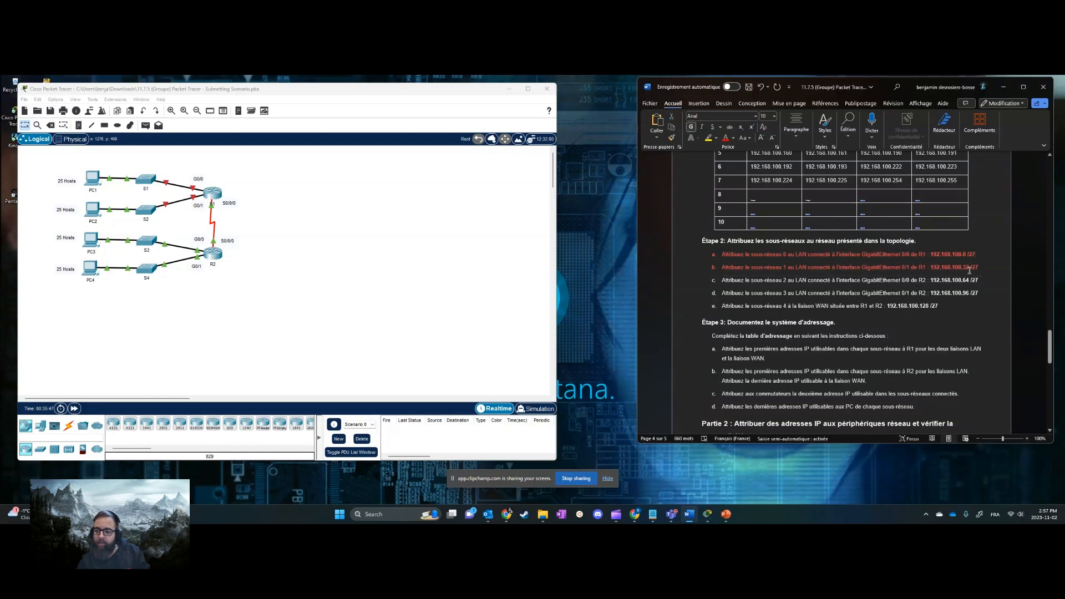
# Switch to Packet Tracer and open router R1's command-line interface at the user prompt
pyautogui.click(214, 195)
pyautogui.click(450, 164)
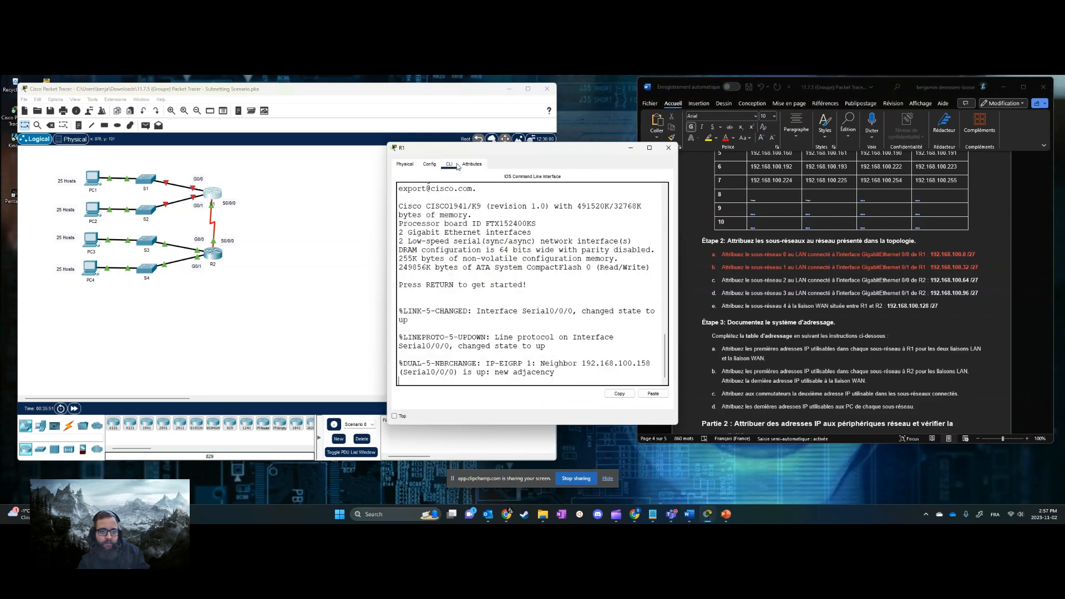
pyautogui.press('Return')
pyautogui.press('Return')
pyautogui.press('Return')
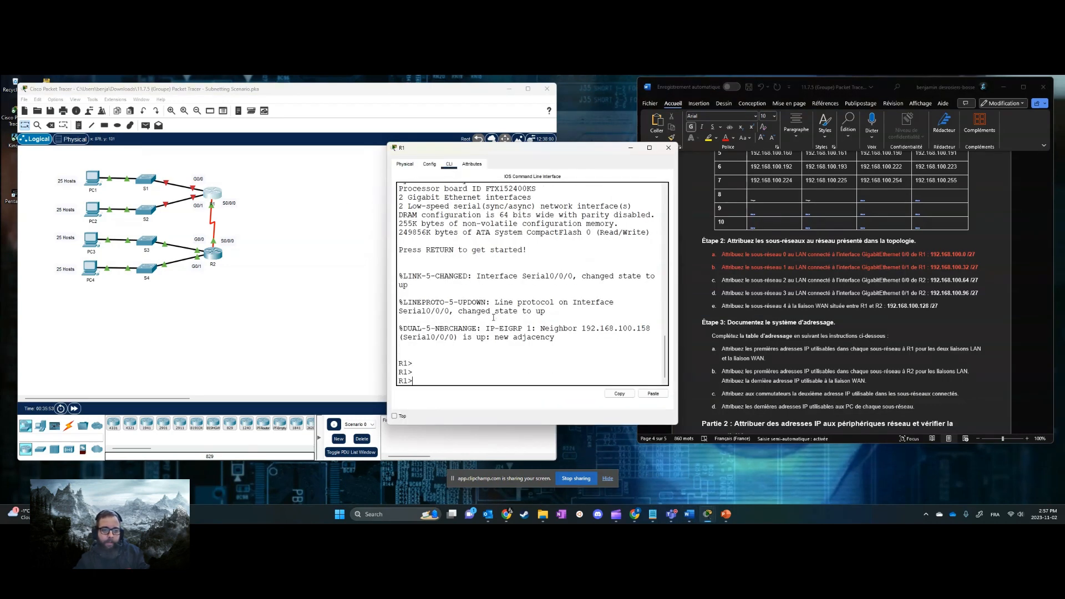
# Enter privileged EXEC mode and global configuration mode on R1, and open the configuration of interface g0/0
pyautogui.moveTo(532, 147); pyautogui.dragTo(414, 136)
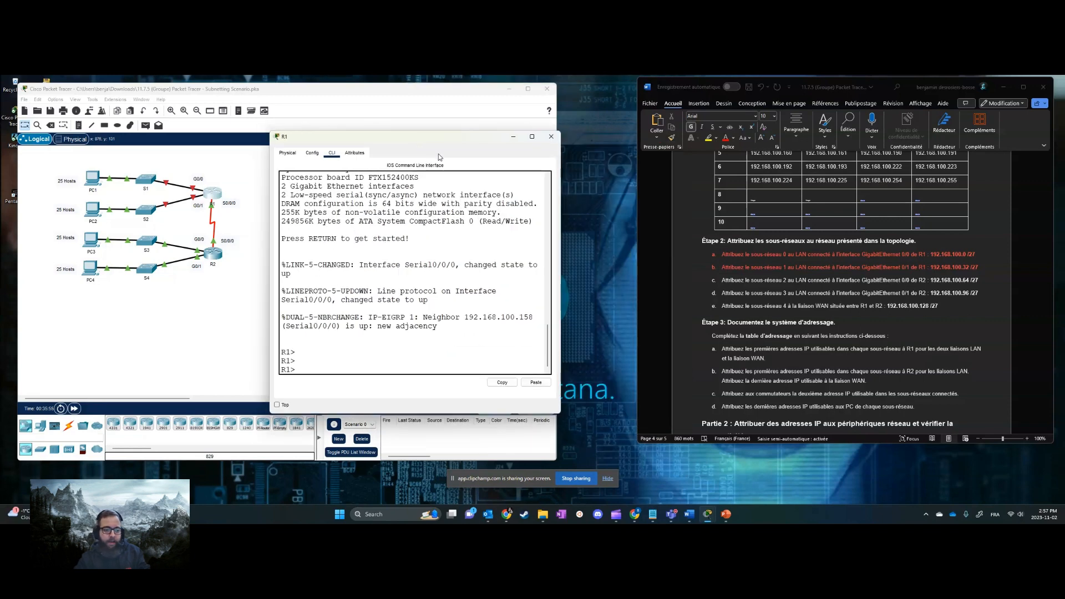
pyautogui.write('en')
pyautogui.press('Return')
pyautogui.write('conf t')
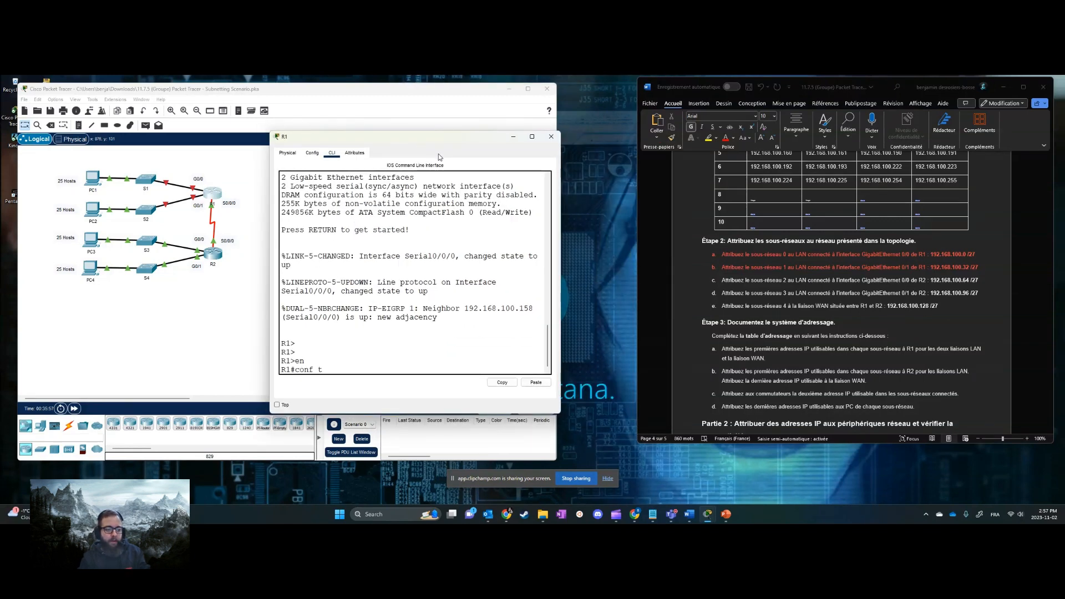
pyautogui.press('Return')
pyautogui.write('int g')
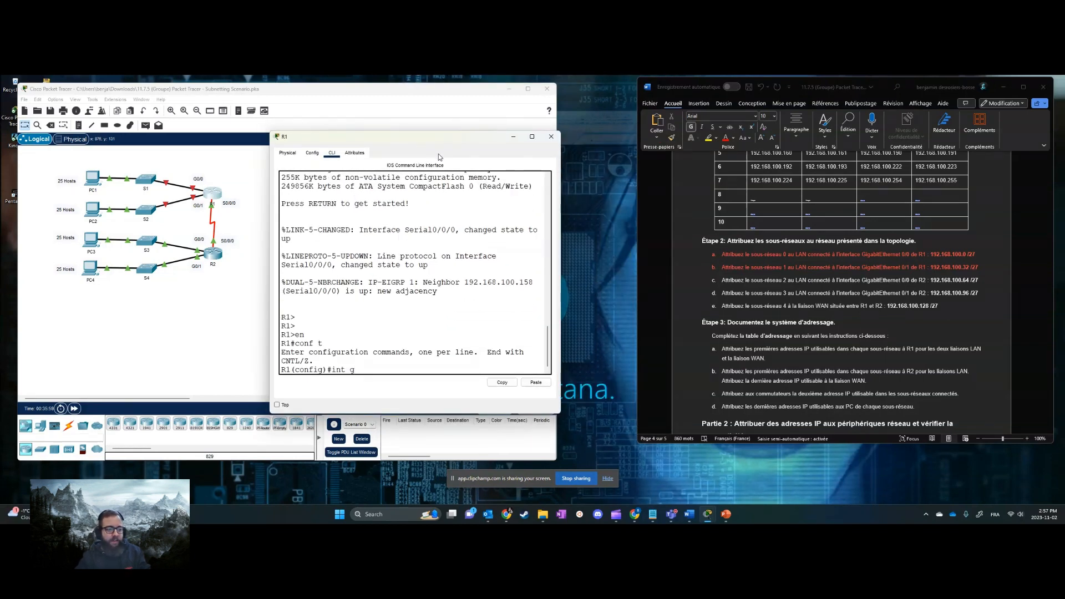
pyautogui.write('0/0')
pyautogui.press('Return')
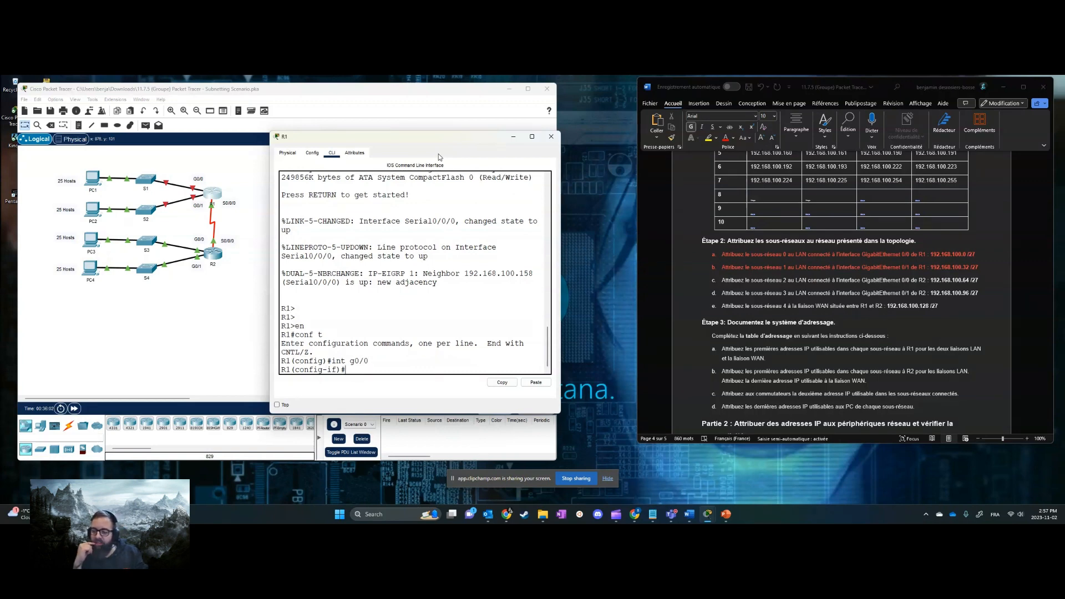
# Assign 192.168.100.1 with mask 255.255.255.224 to R1's interface g0/0 and enable the interface with no shutdown
pyautogui.write('ip add')
pyautogui.press('Tab')
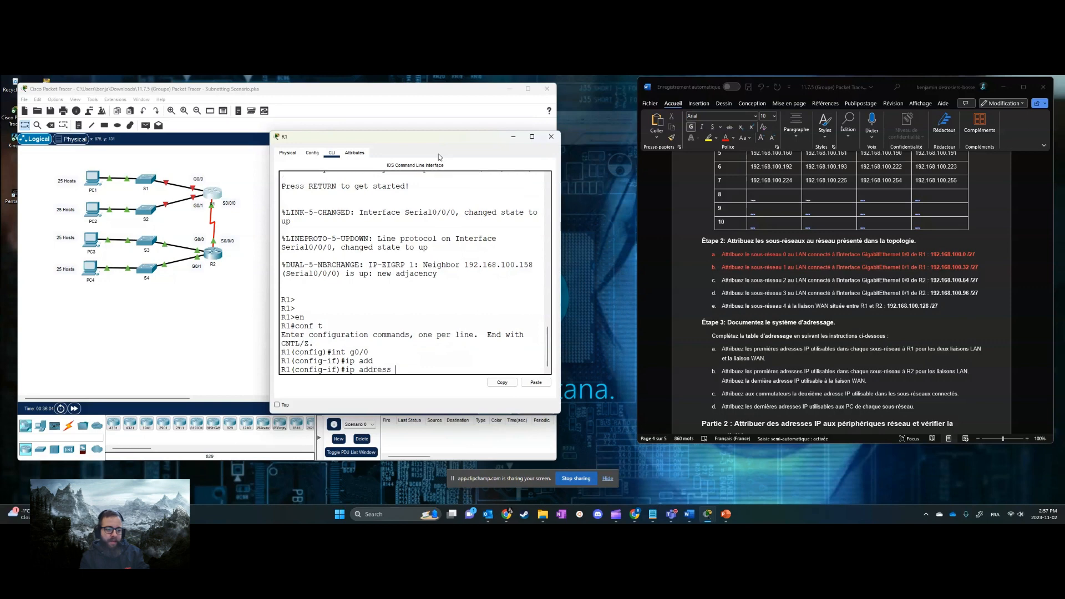
pyautogui.write('192.16')
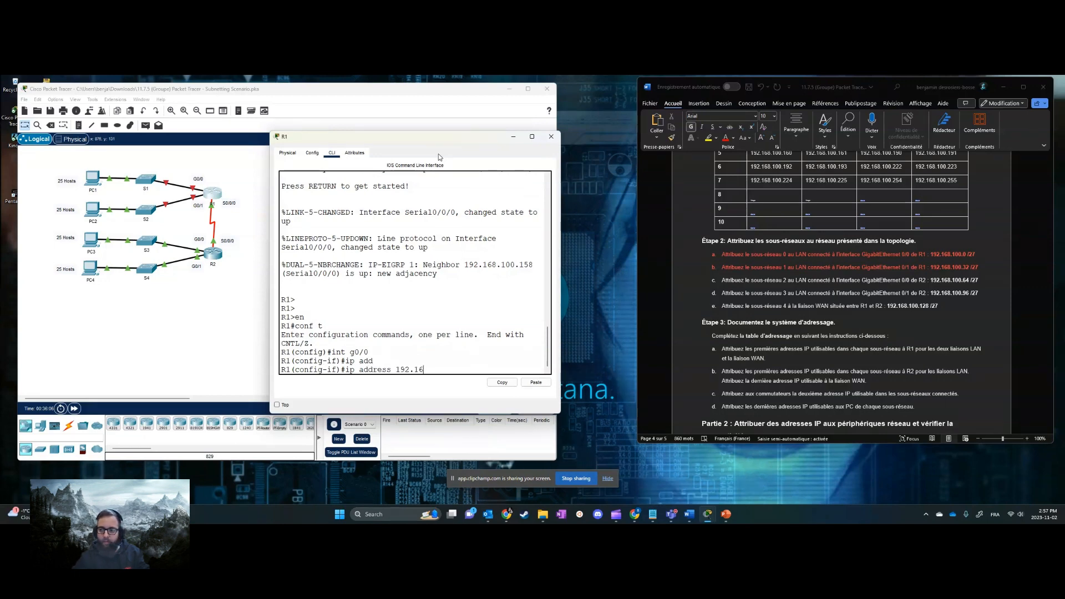
pyautogui.write('8.100.1')
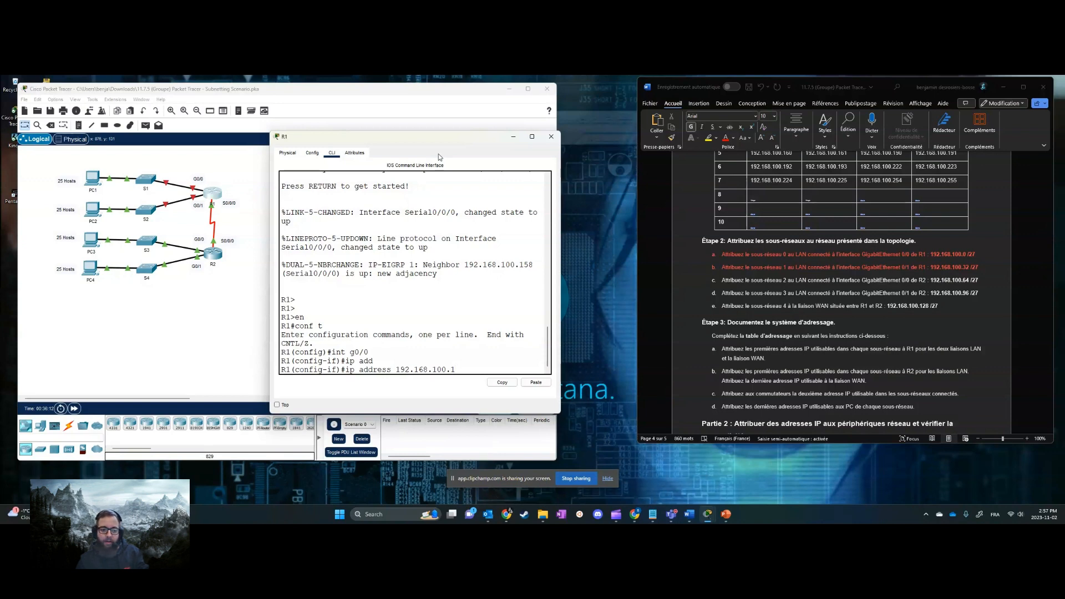
pyautogui.write('255.255.255')
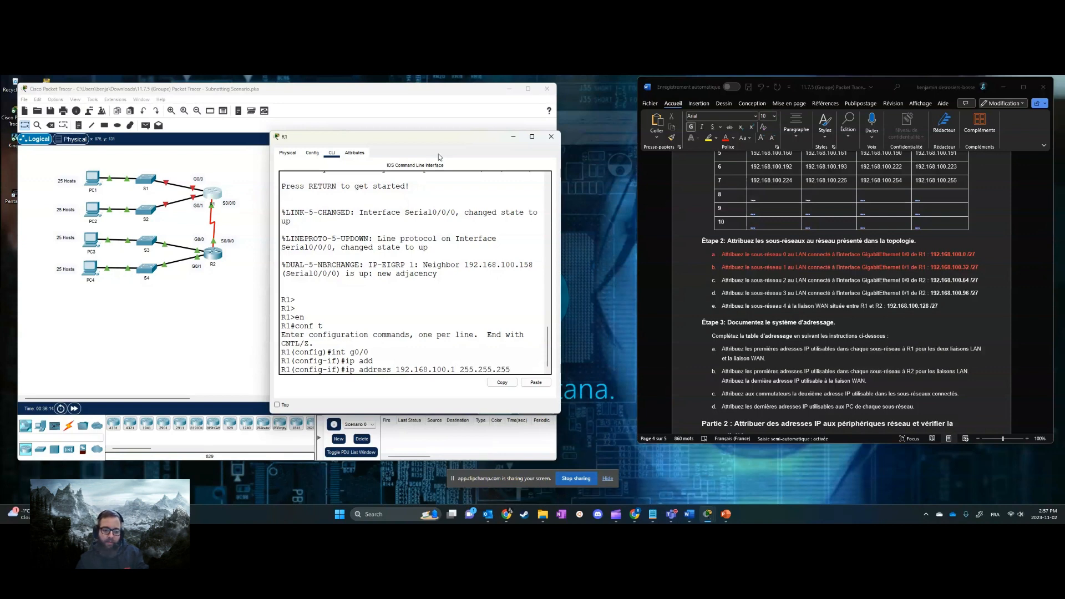
pyautogui.write('.224')
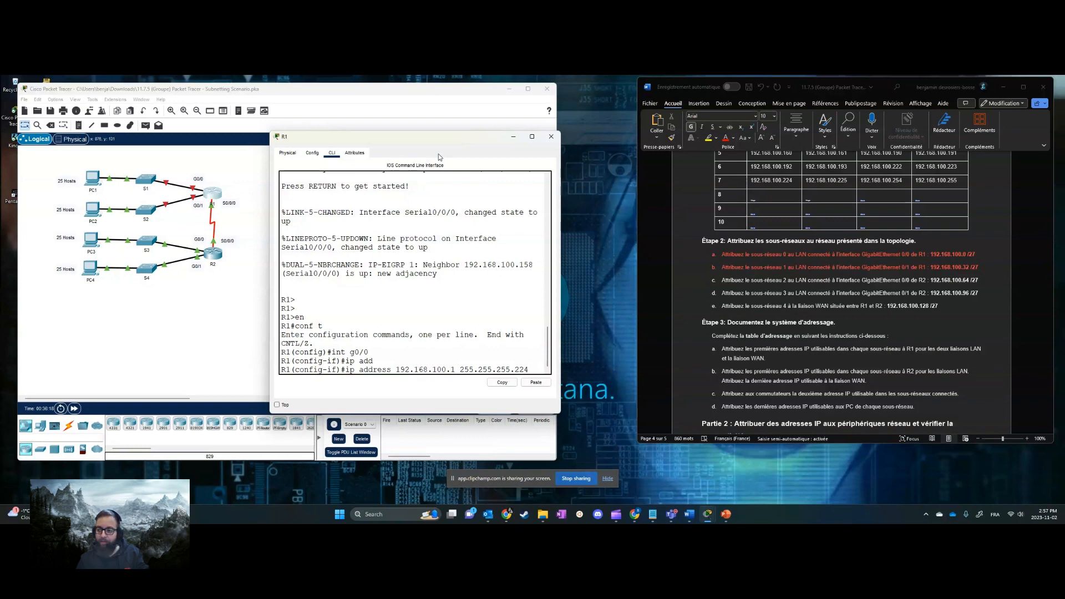
pyautogui.press('Return')
pyautogui.write('no')
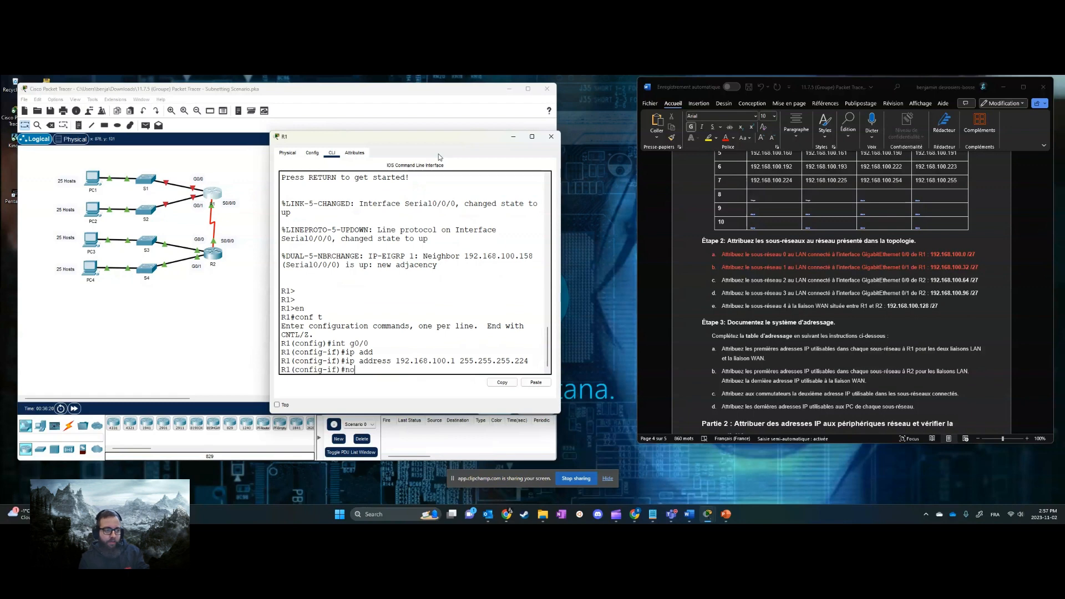
pyautogui.write(' sh')
pyautogui.press('Return')
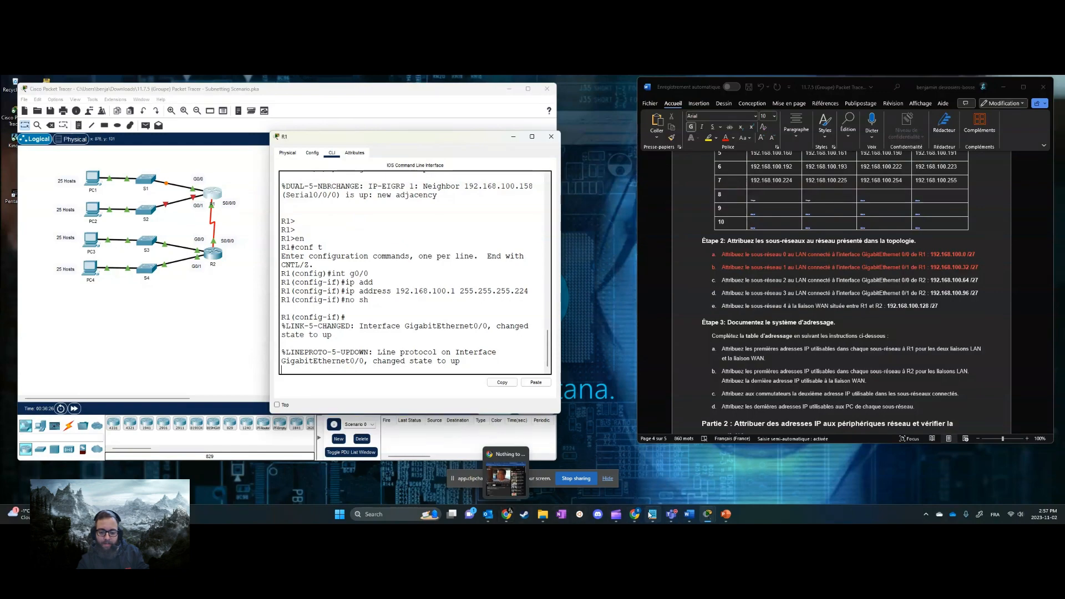
# Check the completion percentage in the PT Activity instructions after configuring R1's g0/0, and put that window away
pyautogui.moveTo(708, 514)
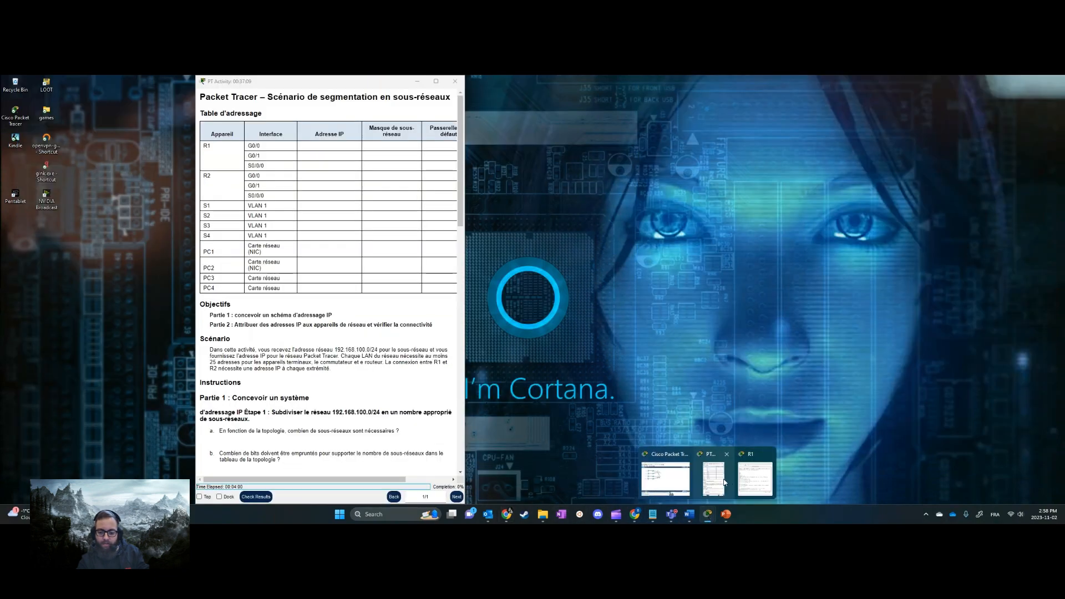
pyautogui.click(724, 481)
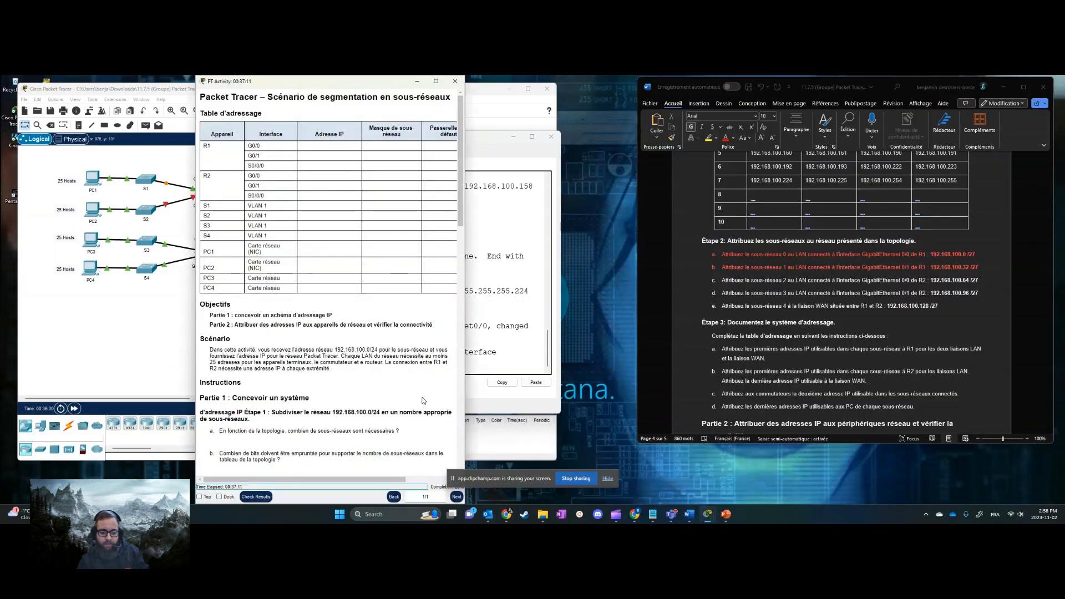
pyautogui.moveTo(365, 82); pyautogui.dragTo(310, 82)
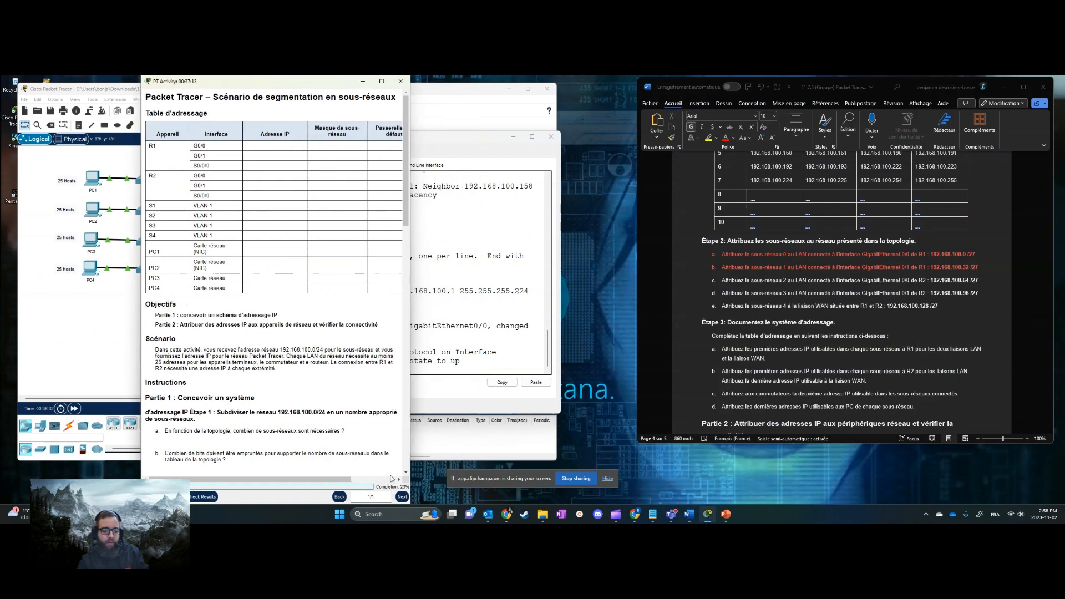
pyautogui.click(363, 81)
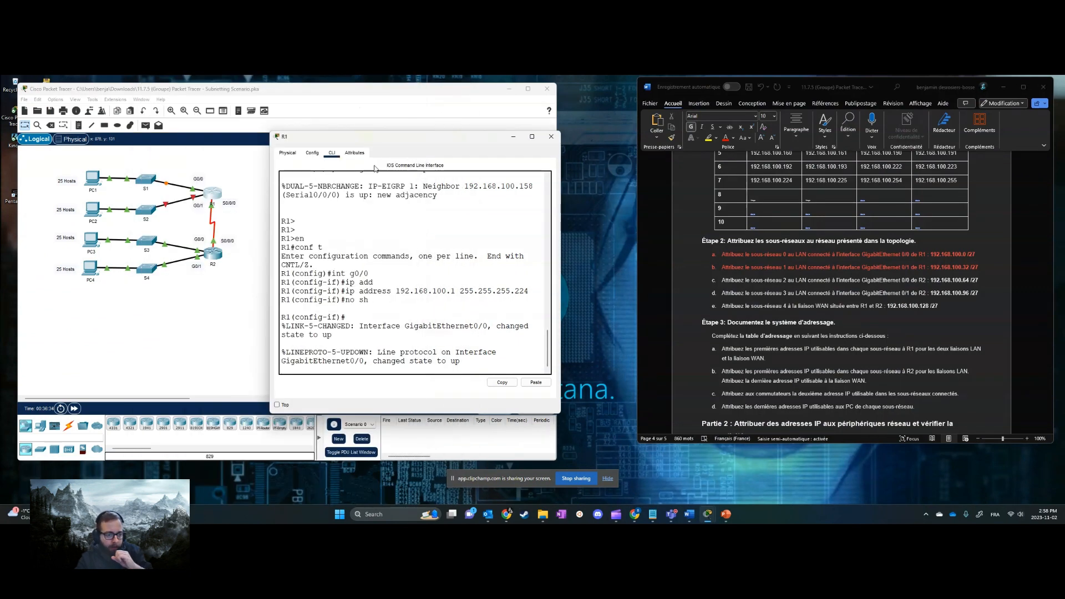
# Return to R1's command line and open the configuration of interface g0/1
pyautogui.click(451, 348)
pyautogui.press('Return')
pyautogui.press('Return')
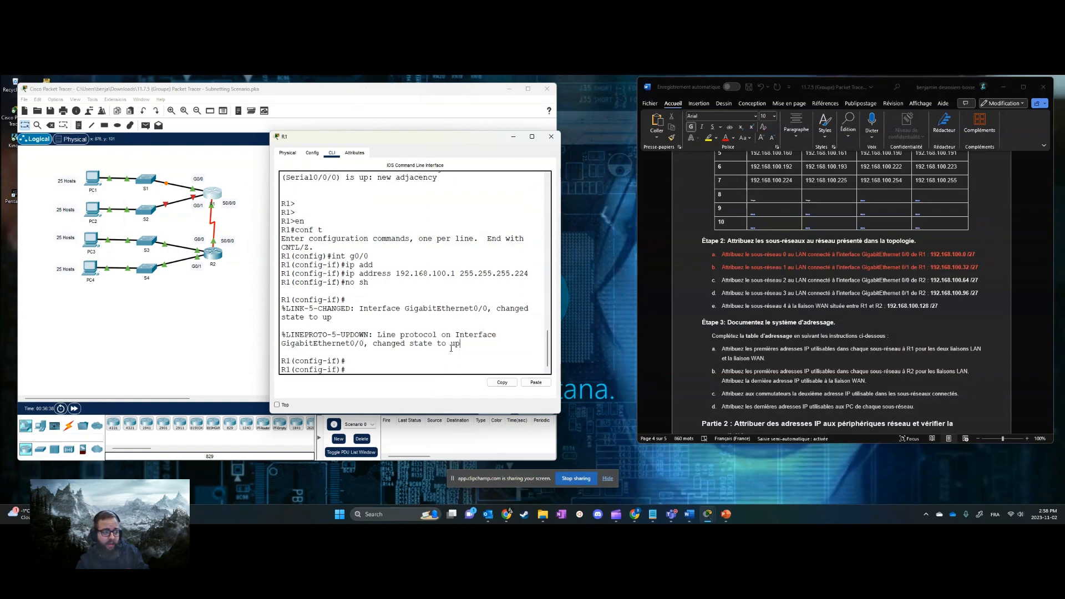
pyautogui.write('int g')
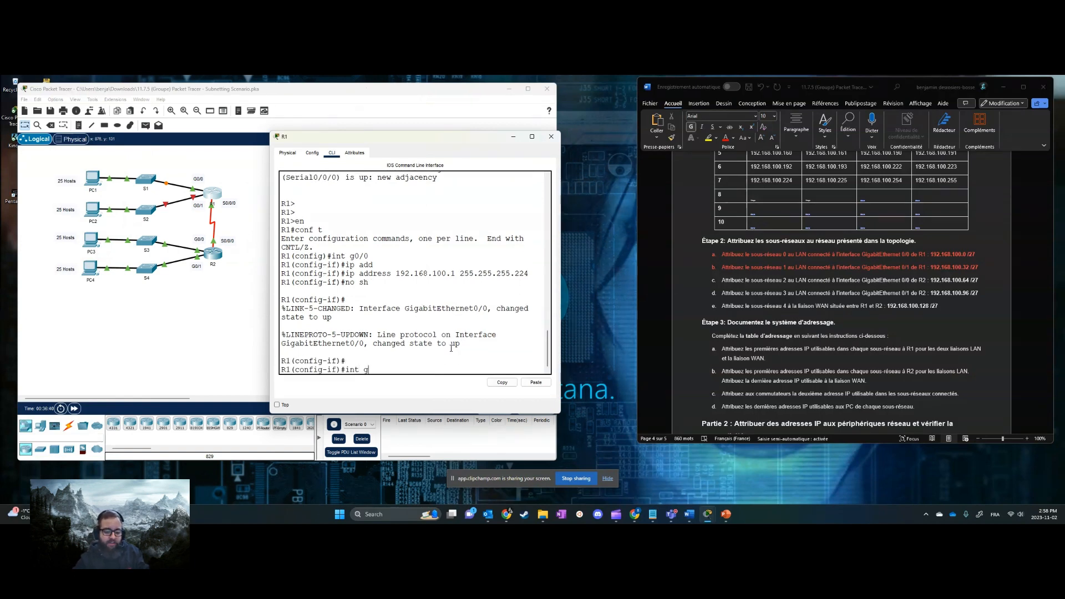
pyautogui.write('0/1')
pyautogui.press('Return')
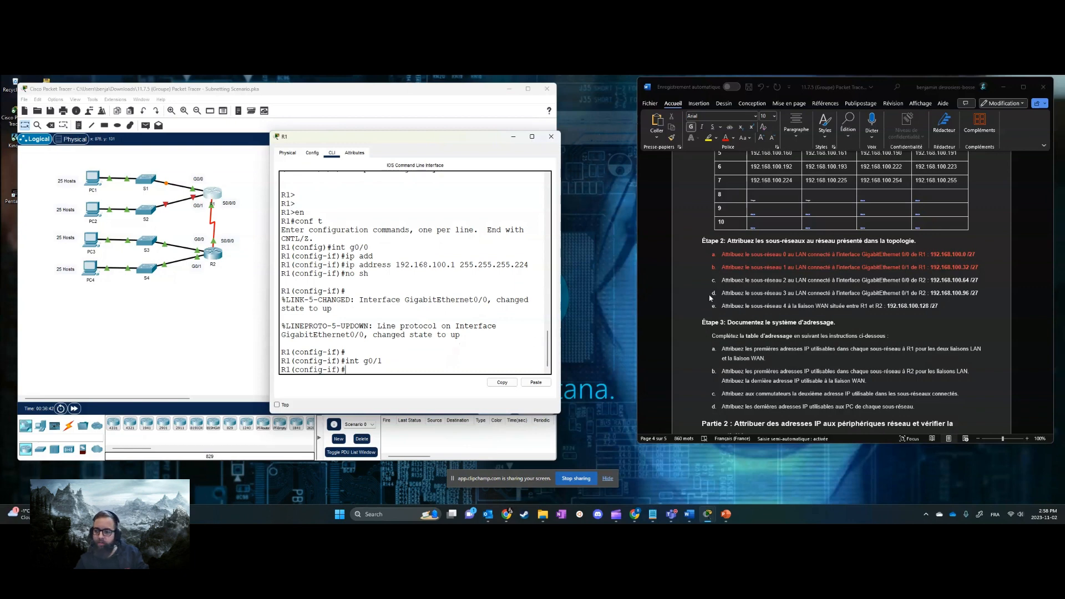
# Assign 192.168.100.33 with mask 255.255.255.224 to R1's interface g0/1 and enable the interface with no shutdown
pyautogui.click(436, 346)
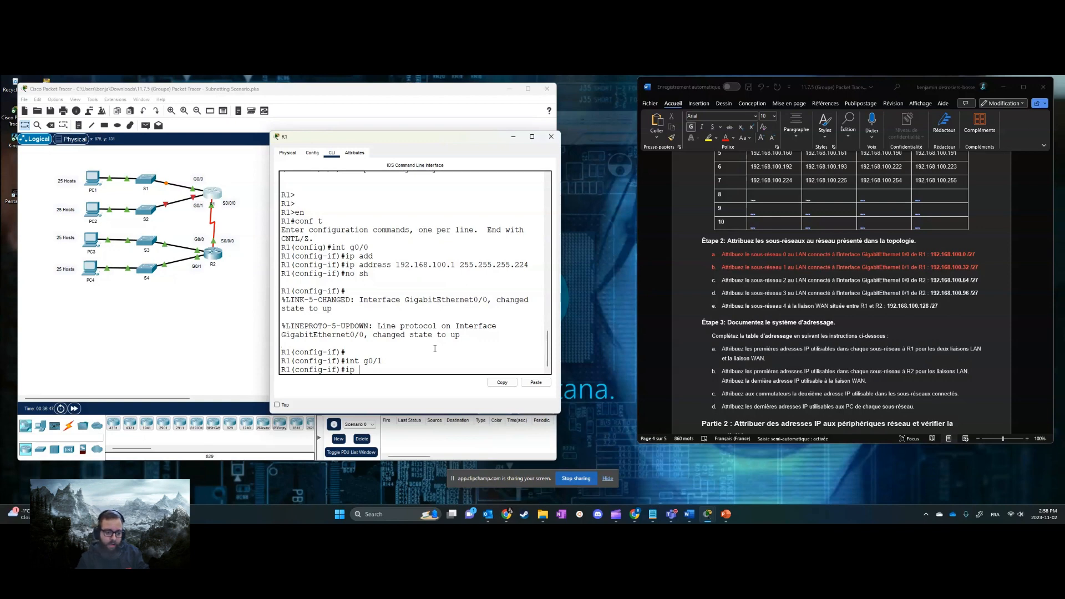
pyautogui.press('Up')
pyautogui.press('Up')
pyautogui.press('Up')
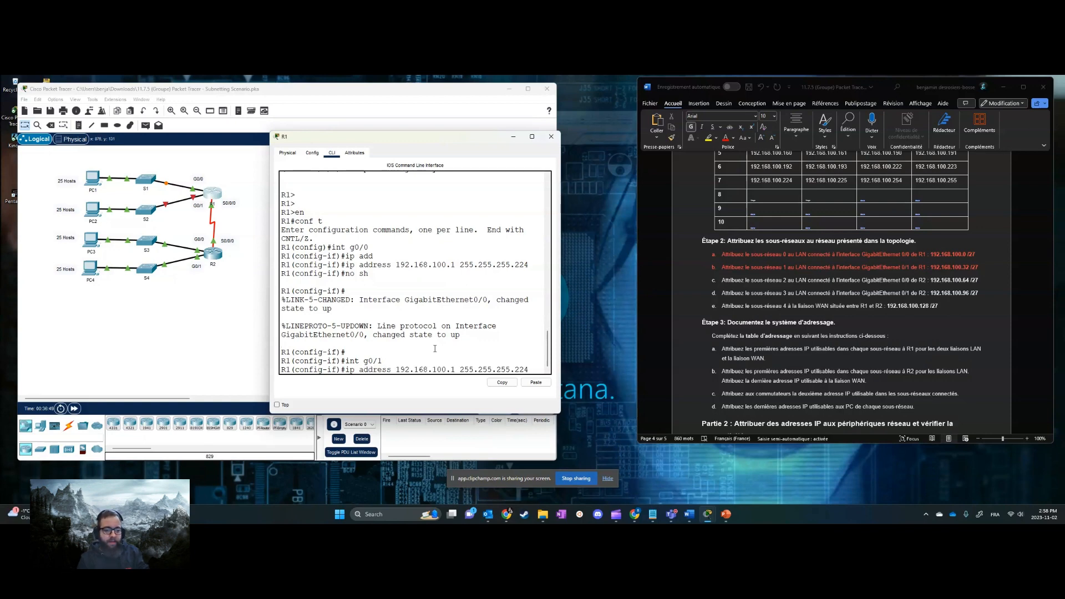
pyautogui.press('BackSpace')
pyautogui.write('33')
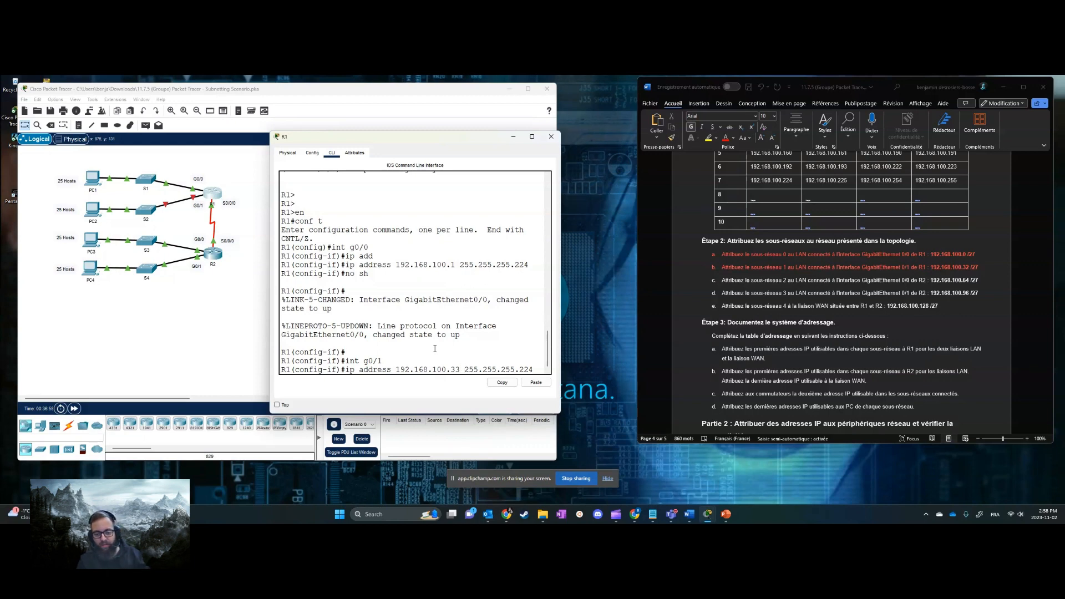
pyautogui.press('Return')
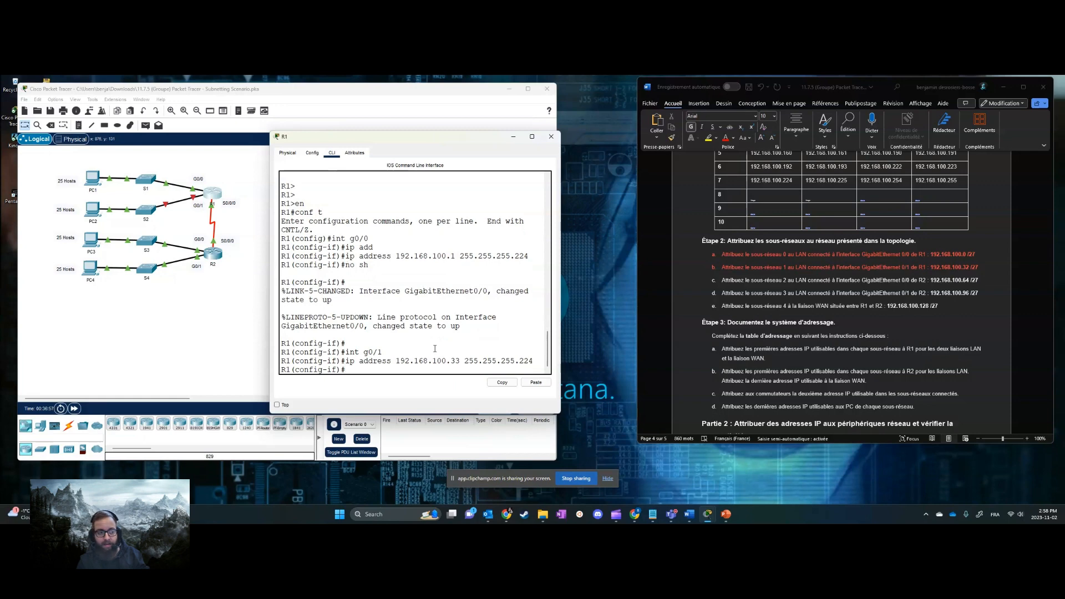
pyautogui.write('no sh')
pyautogui.press('Return')
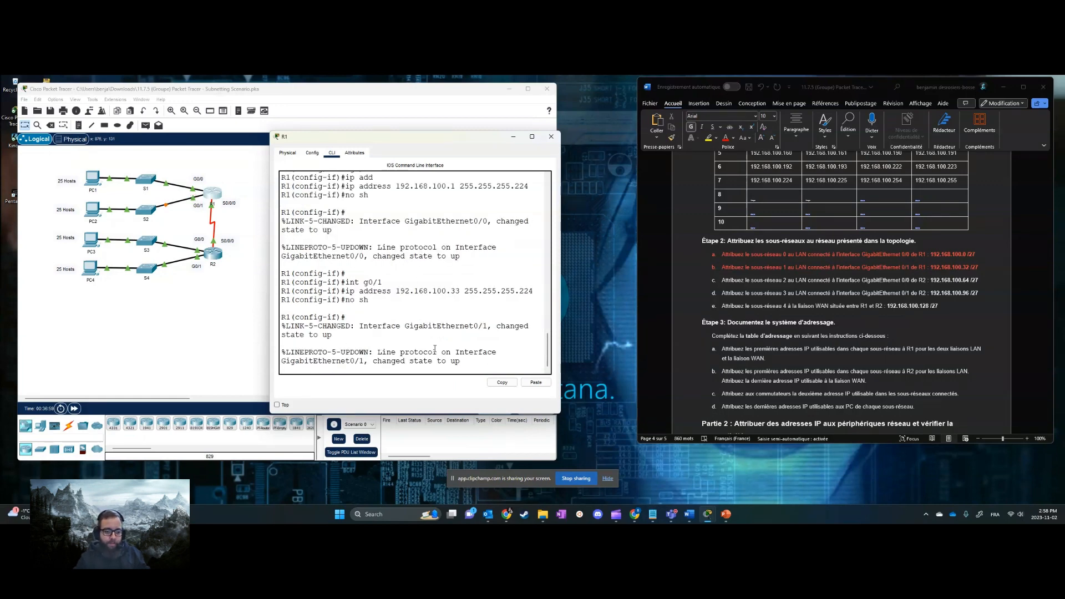
# Check the activity's completion percentage again with both R1 LAN interfaces configured, and minimize the instructions
pyautogui.moveTo(708, 516)
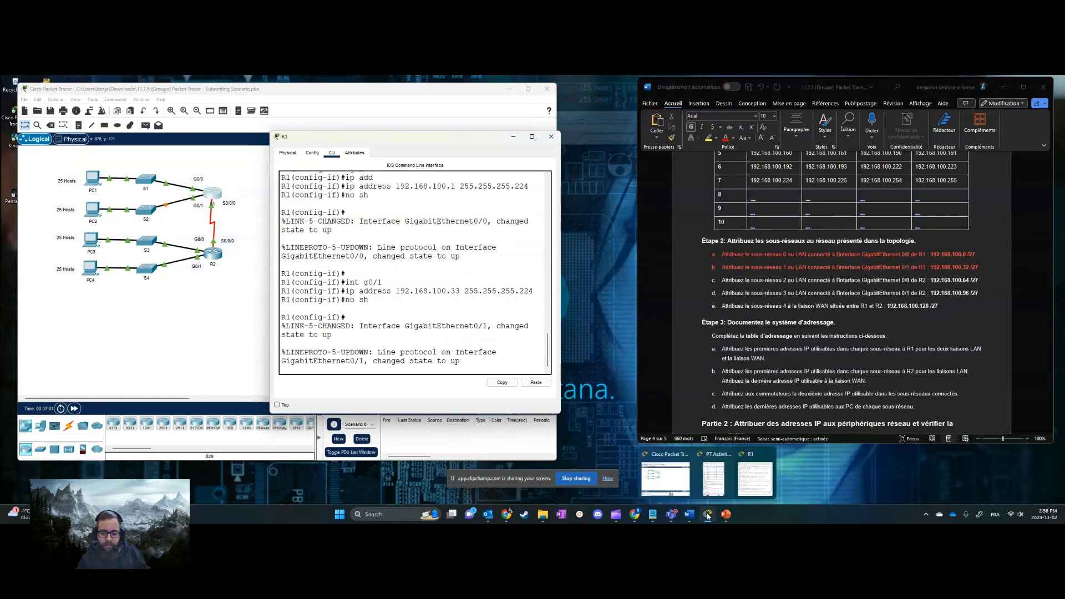
pyautogui.click(714, 478)
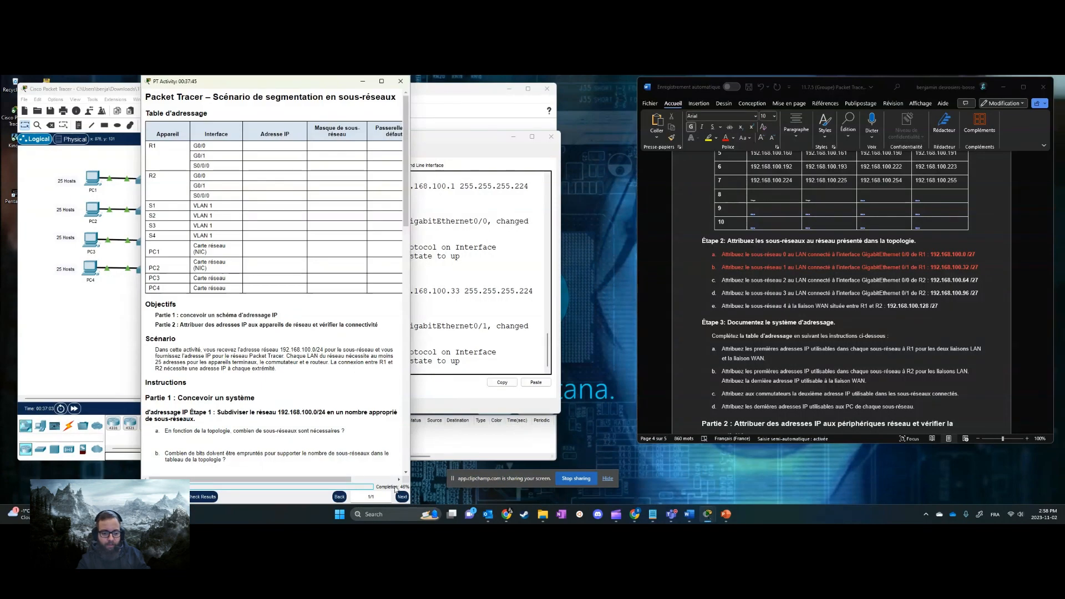
pyautogui.click(369, 81)
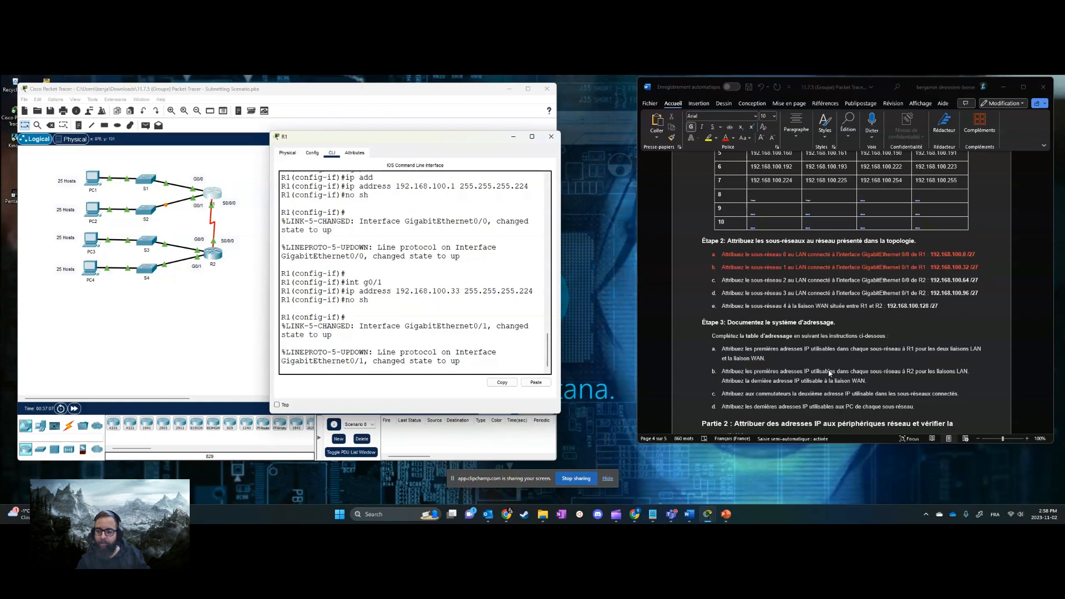
# Read instruction b of Étape 3 in the Word document, highlighting the text about R2's LAN and WAN addresses
pyautogui.click(843, 314)
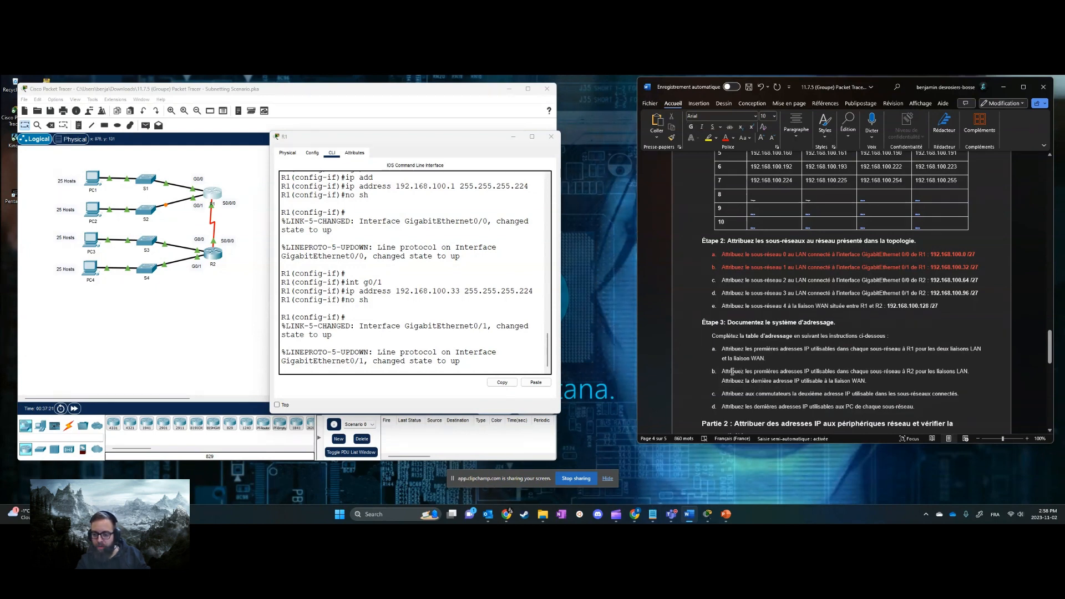
pyautogui.moveTo(720, 371); pyautogui.dragTo(886, 380)
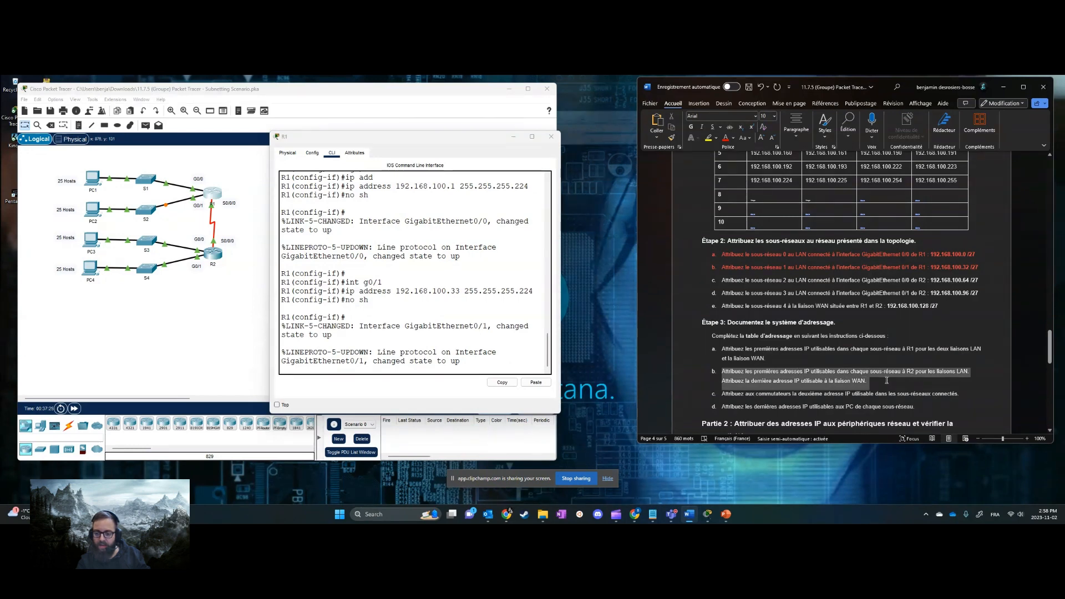
pyautogui.moveTo(886, 381); pyautogui.dragTo(886, 381)
pyautogui.click(850, 381)
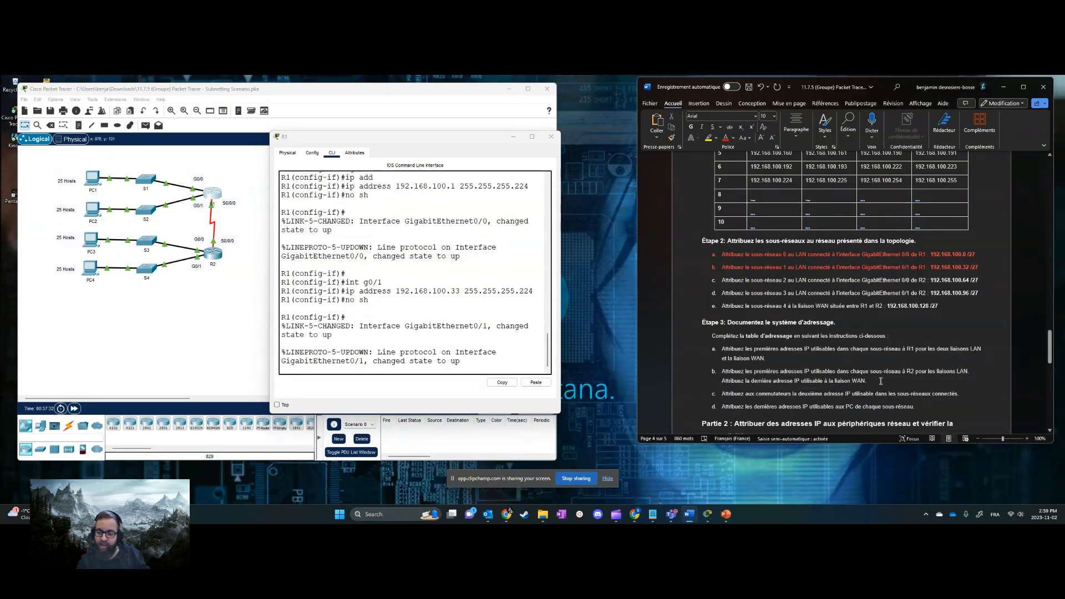
# Colour items c and d of Étape 2, the subnets assigned to R2's two LANs, in green text
pyautogui.moveTo(983, 293); pyautogui.dragTo(719, 281)
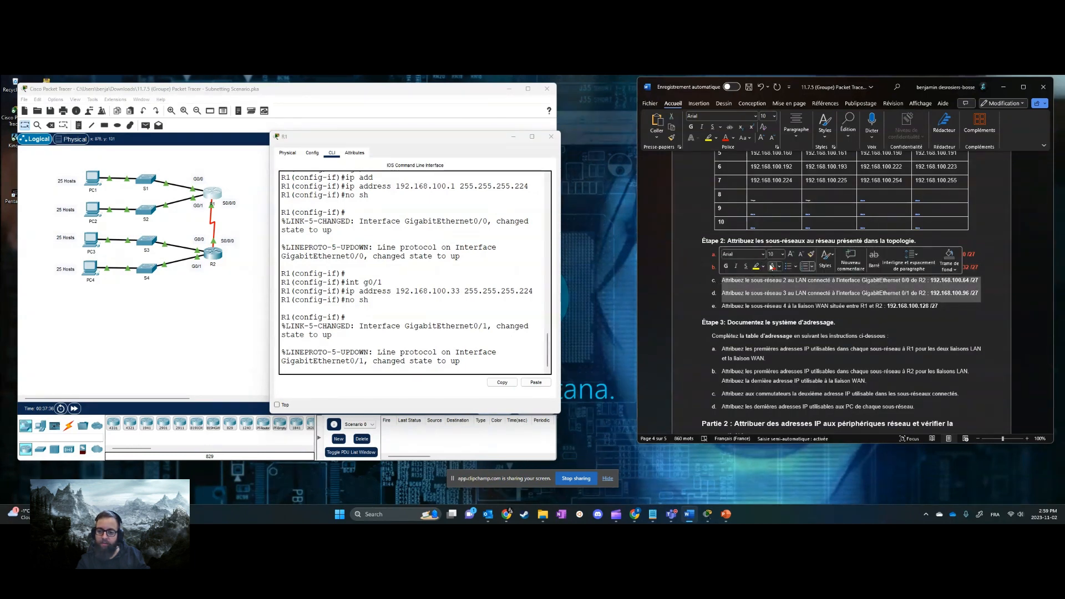
pyautogui.click(778, 266)
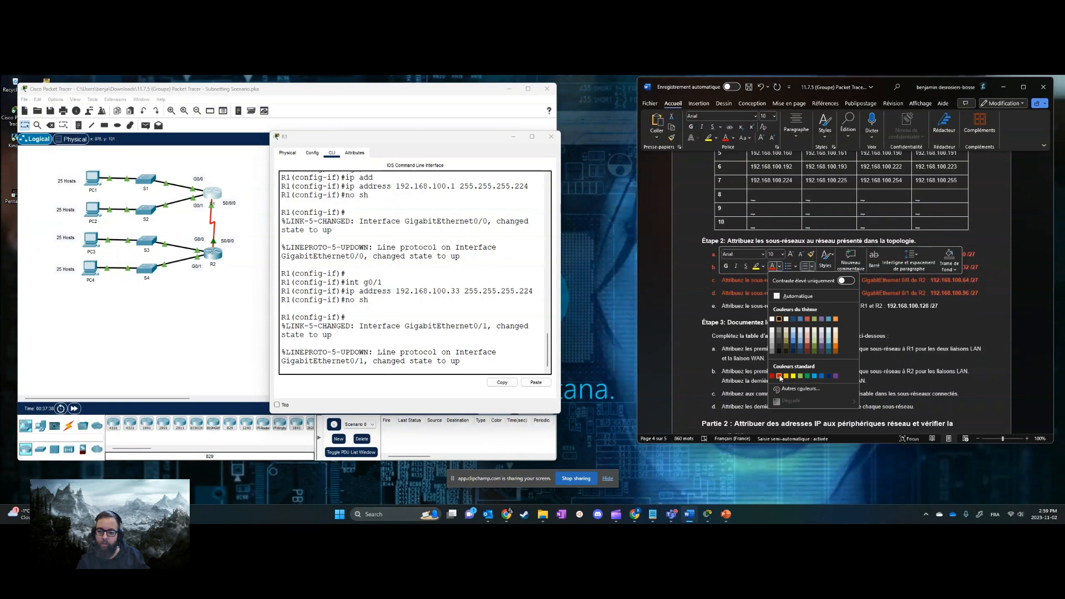
pyautogui.click(800, 375)
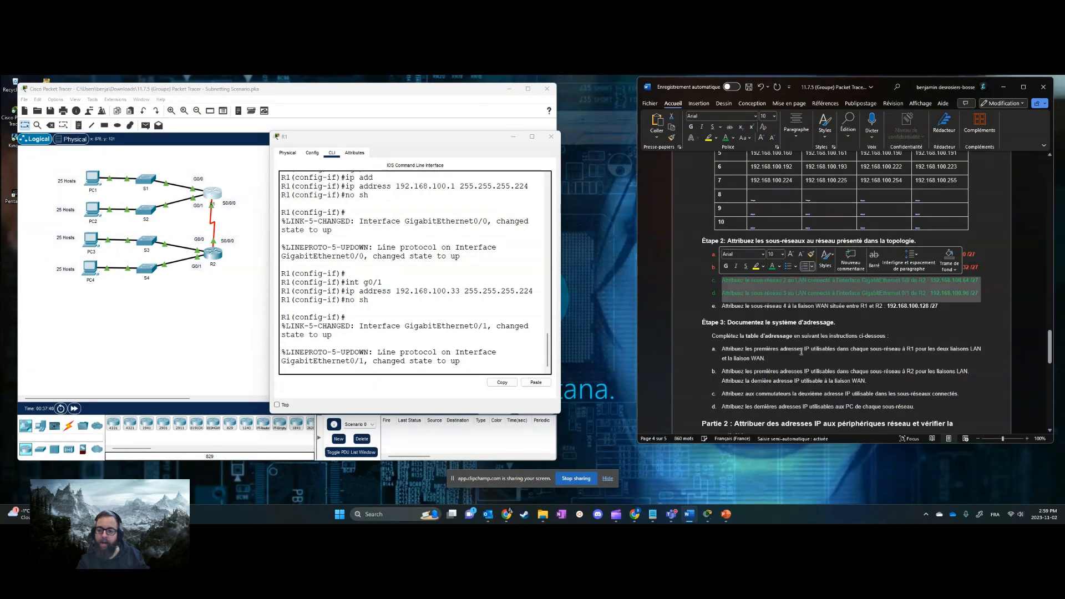
pyautogui.click(990, 284)
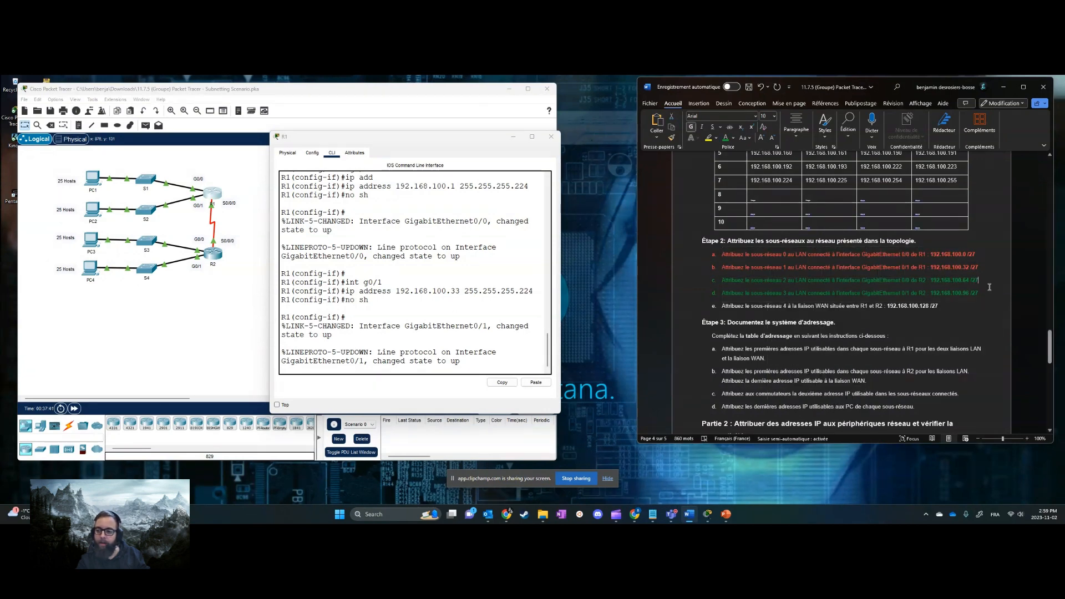
# Switch to Packet Tracer, close R1's window and open router R2's command-line interface at the user prompt
pyautogui.click(556, 139)
pyautogui.click(213, 253)
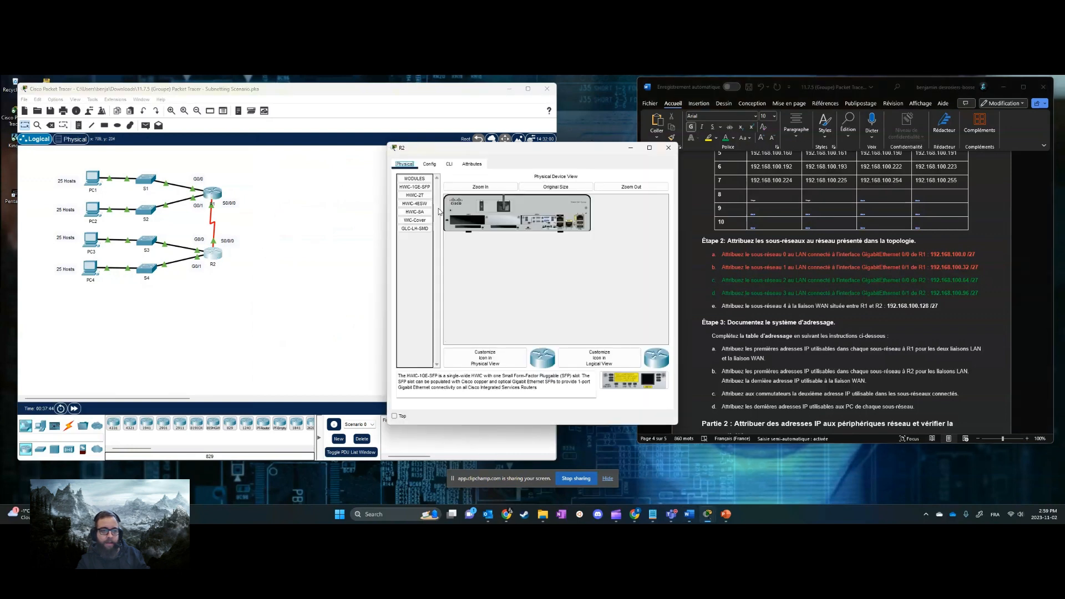
pyautogui.click(449, 164)
pyautogui.press('Return')
pyautogui.press('Return')
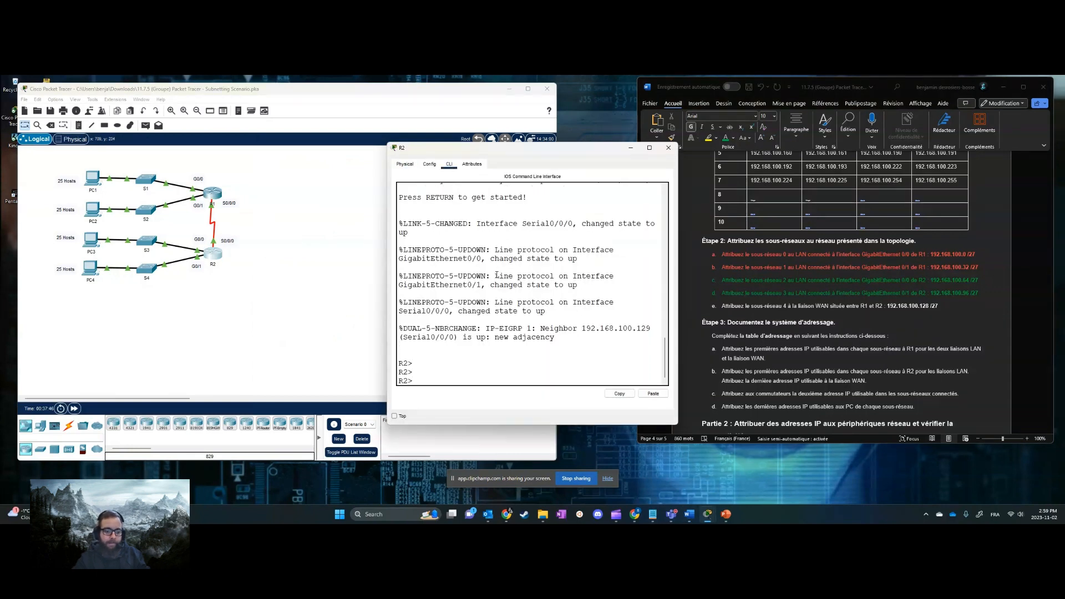
# Enter R2's global configuration mode and configure interface g0/0 with address 192.168.100.65 and mask 255.255.255.224, enabling it with no sh
pyautogui.write('en')
pyautogui.press('Return')
pyautogui.write('conf t')
pyautogui.press('Return')
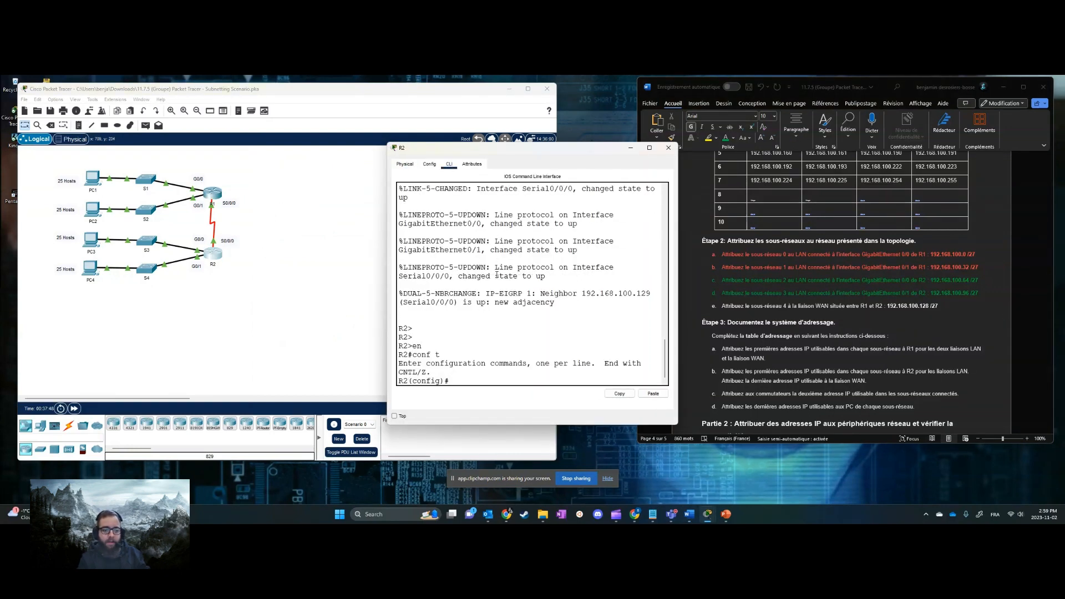
pyautogui.write('int g0/01')
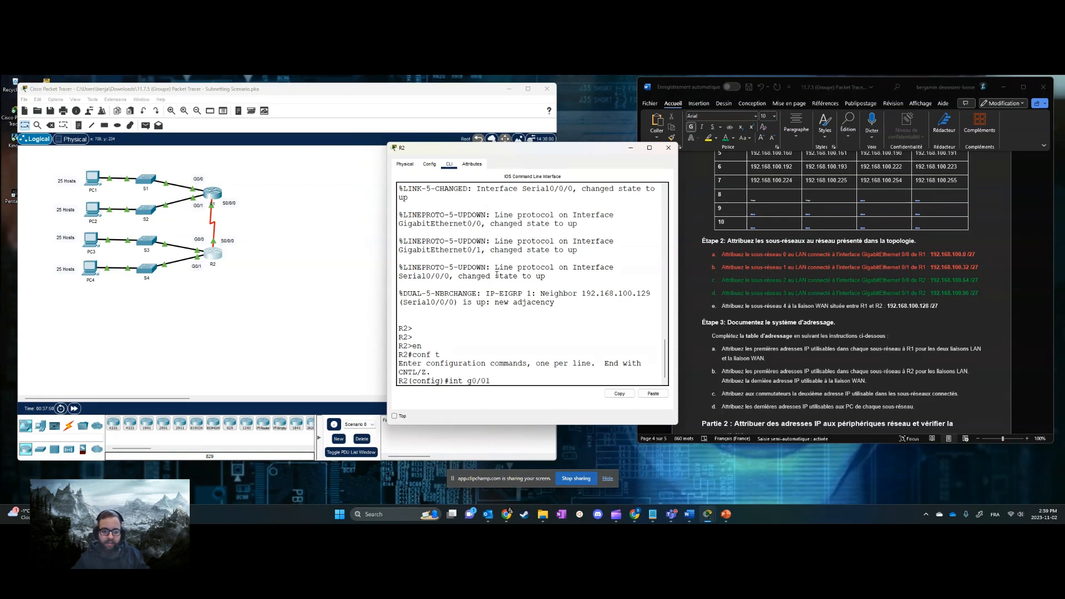
pyautogui.press('Return')
pyautogui.write('ip')
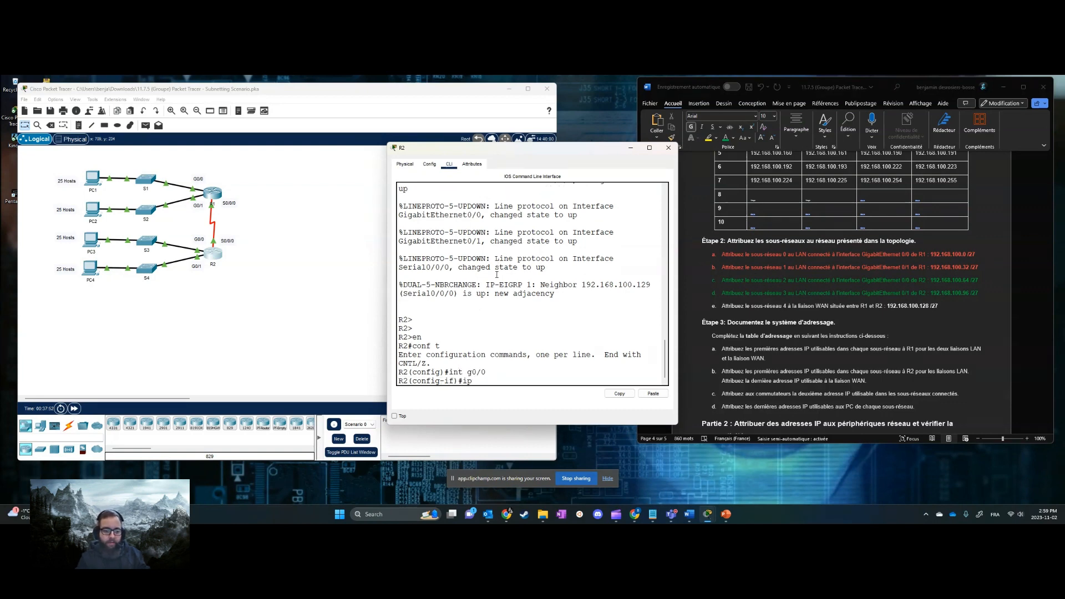
pyautogui.write(' add 192.')
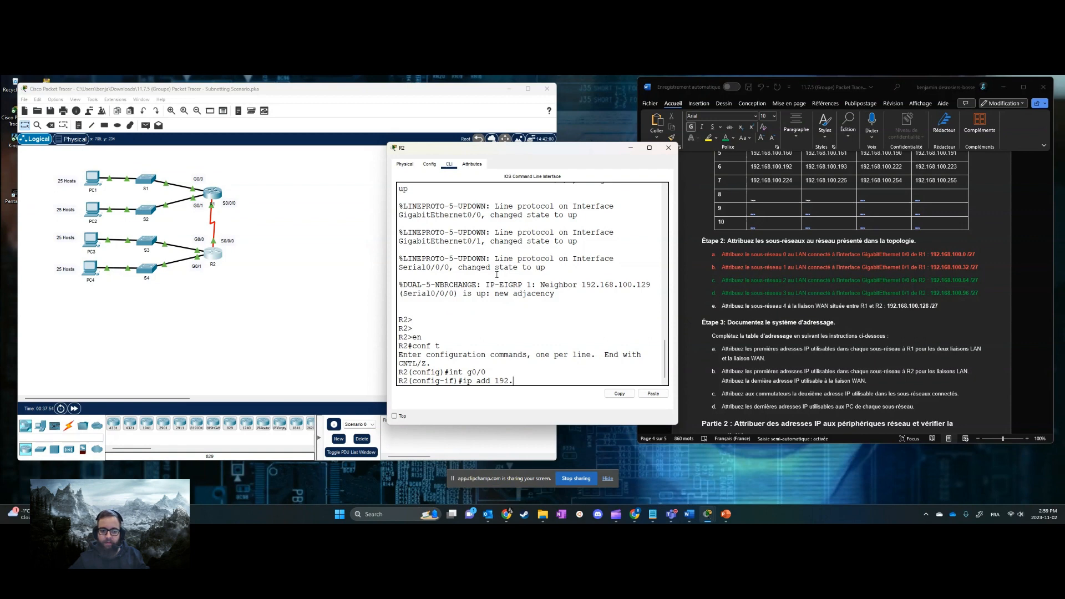
pyautogui.write('168.100.')
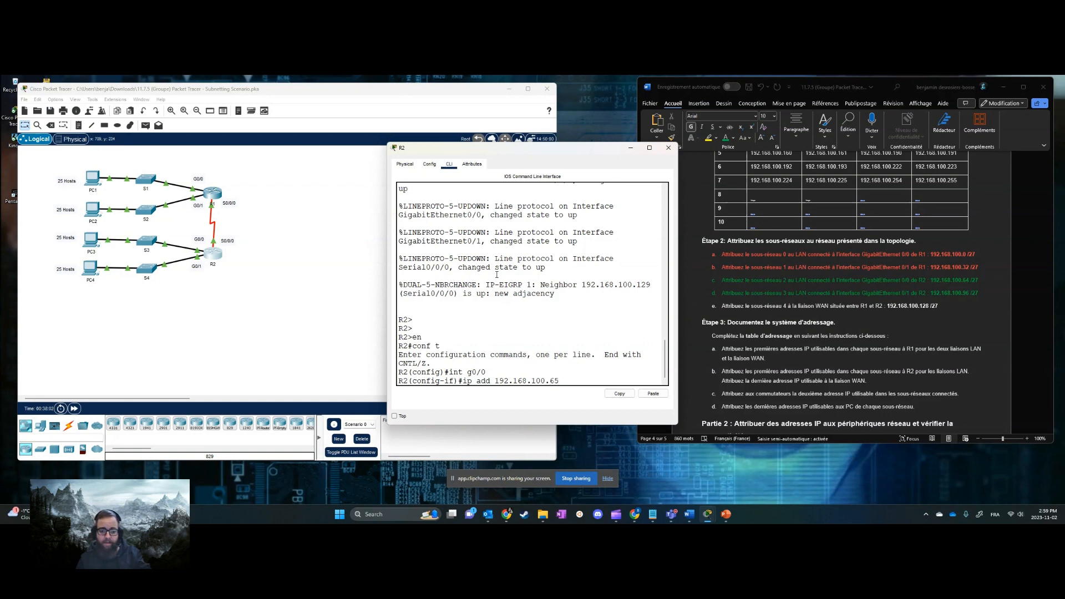
pyautogui.write('65 255.255.255.224')
pyautogui.press('Return')
pyautogui.write('no s')
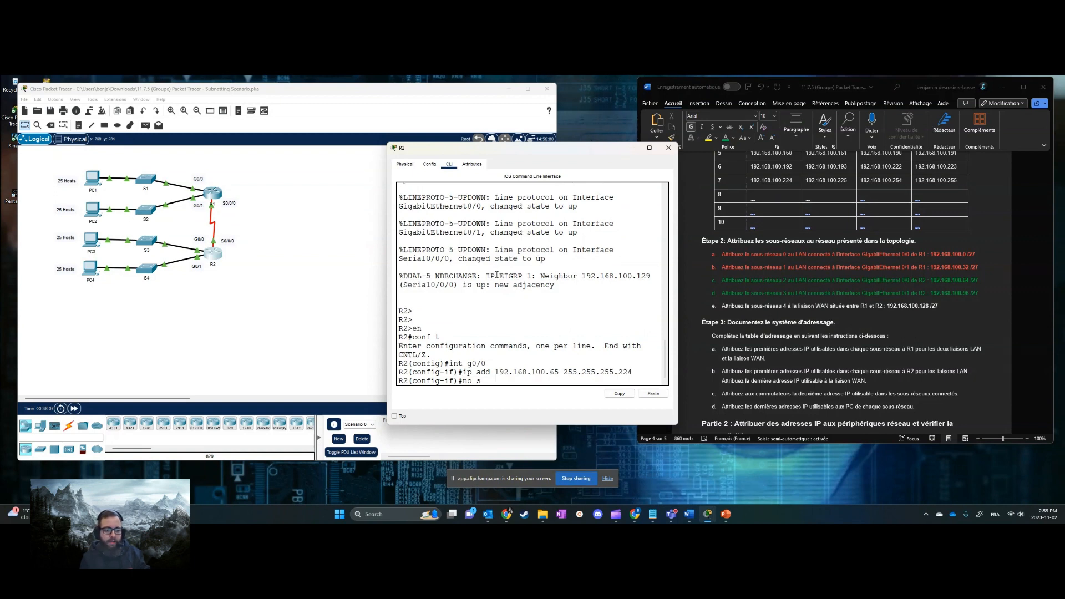
pyautogui.write('h')
pyautogui.press('Return')
# Configure R2's interface g0/1 with IP address 192.168.100.97 and mask 255.255.255.224, and enable it with no sh
pyautogui.write('int ')
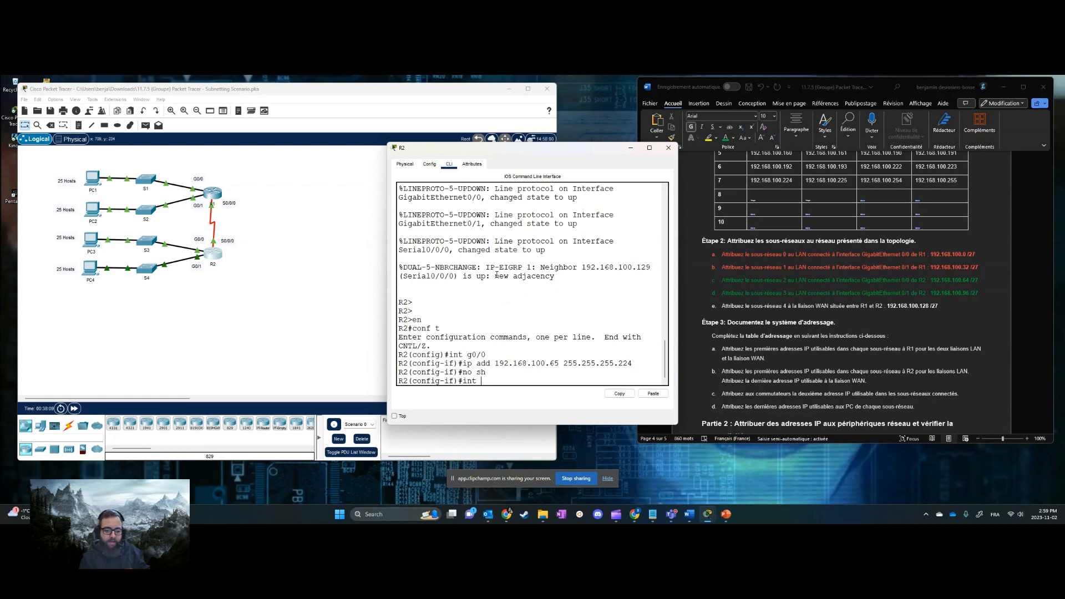
pyautogui.write('g0/1')
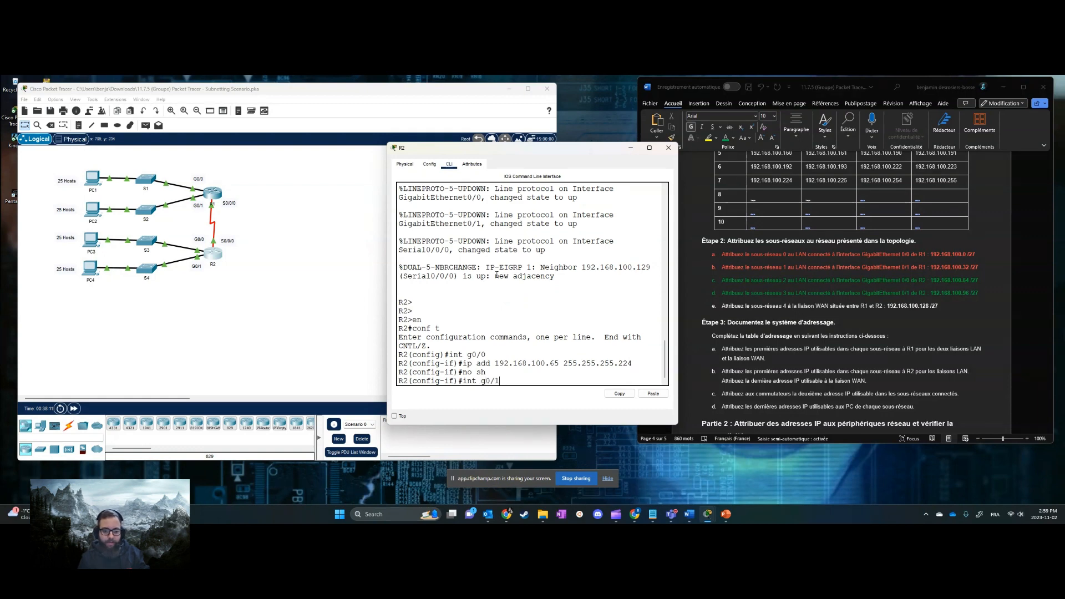
pyautogui.press('Return')
pyautogui.press('Up')
pyautogui.press('Up')
pyautogui.press('Up')
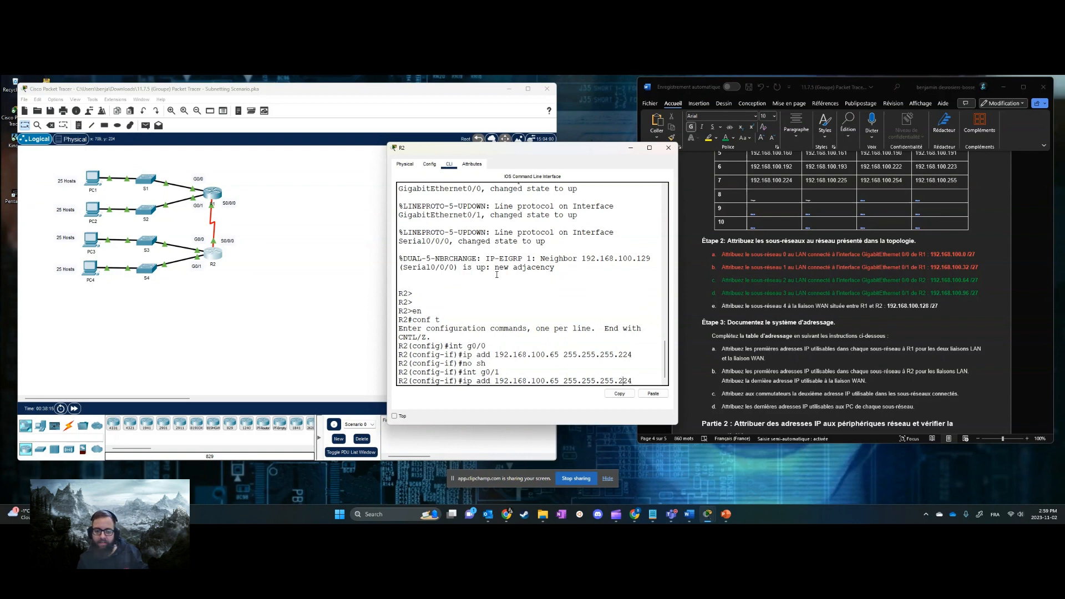
pyautogui.press('Left')
pyautogui.press('Left')
pyautogui.press('Left')
pyautogui.press('Left')
pyautogui.press('Left')
pyautogui.press('Left')
pyautogui.press('Left')
pyautogui.press('Left')
pyautogui.press('Left')
pyautogui.press('Left')
pyautogui.press('Left')
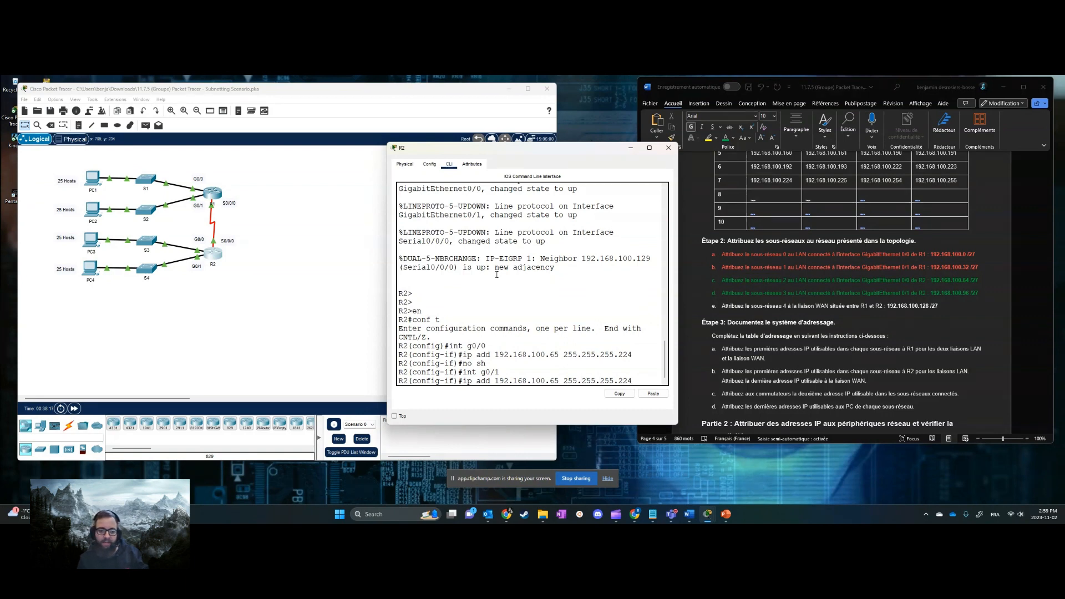
pyautogui.press('BackSpace')
pyautogui.press('BackSpace')
pyautogui.write('97')
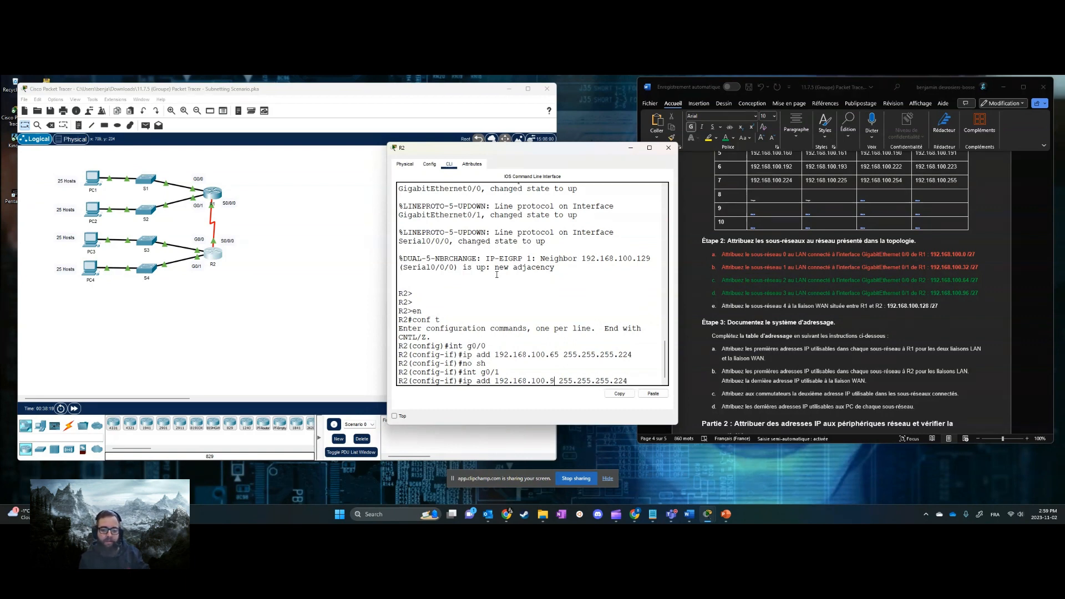
pyautogui.press('Return')
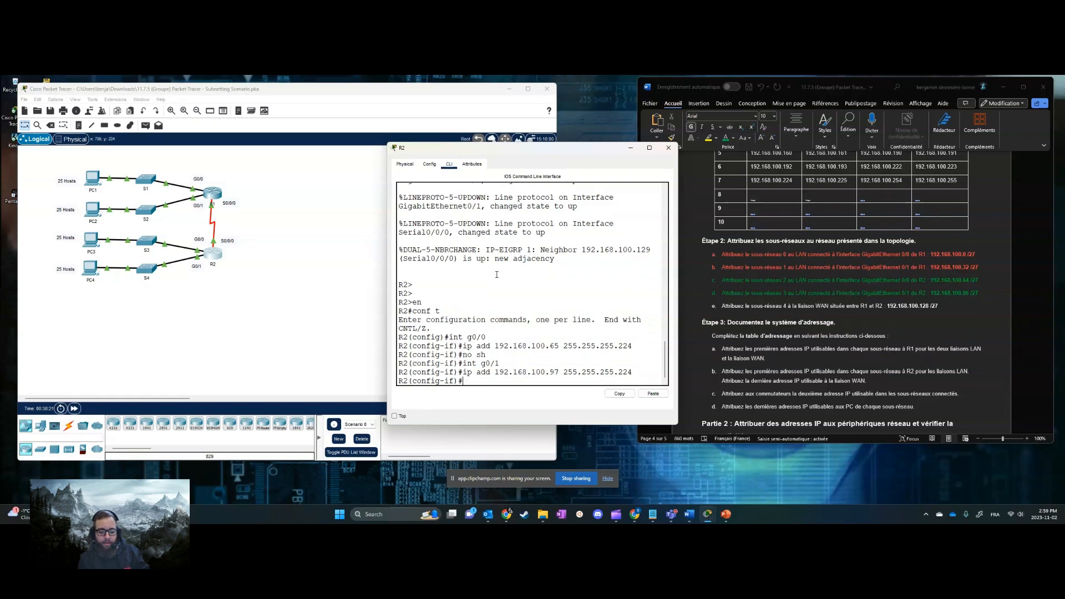
pyautogui.press('Return')
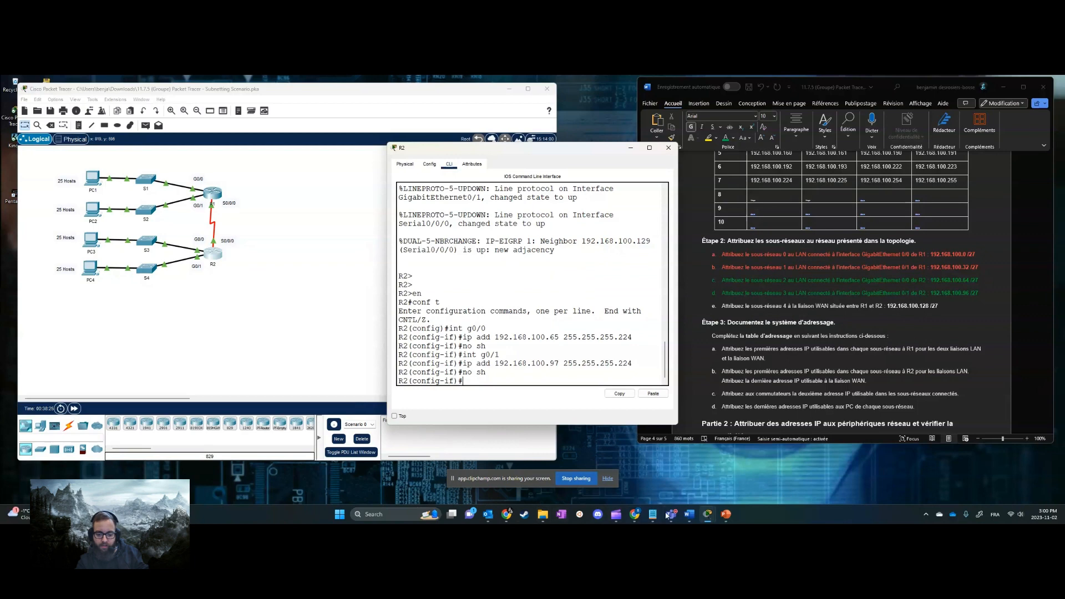
# Check the PT Activity window's completion percentage with both R2 LAN interfaces configured, and minimize the instructions
pyautogui.click(708, 516)
pyautogui.click(715, 479)
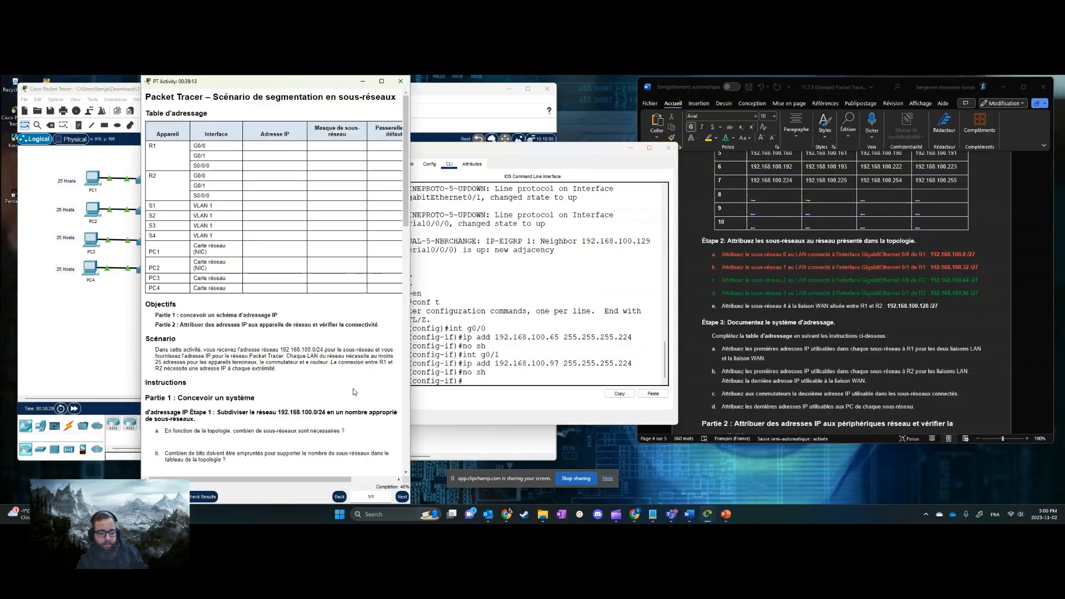
pyautogui.scroll(-3, 351, 399)
pyautogui.scroll(3, 350, 411)
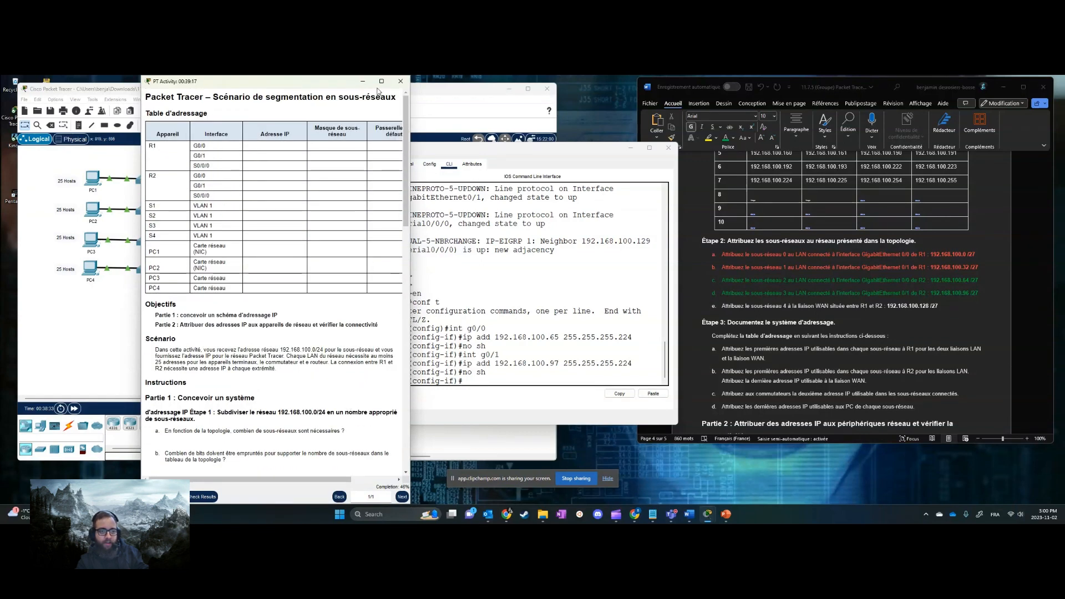
pyautogui.click(362, 81)
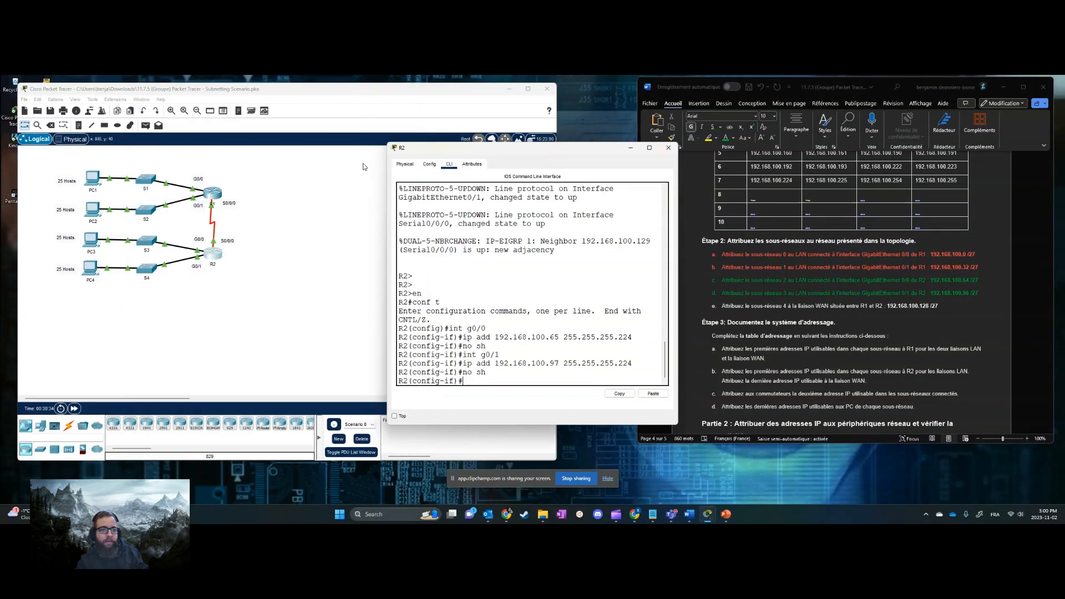
# Switch to the Word document and read on from Étape 2's subnet assignments to the configuration steps of Partie 2
pyautogui.click(823, 378)
pyautogui.click(763, 282)
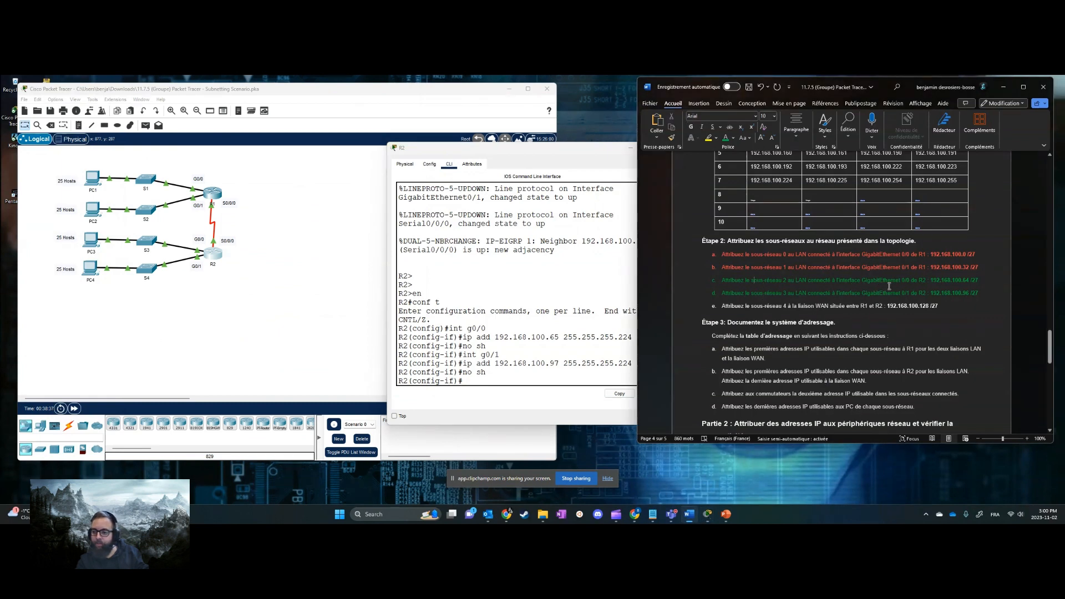
pyautogui.click(547, 377)
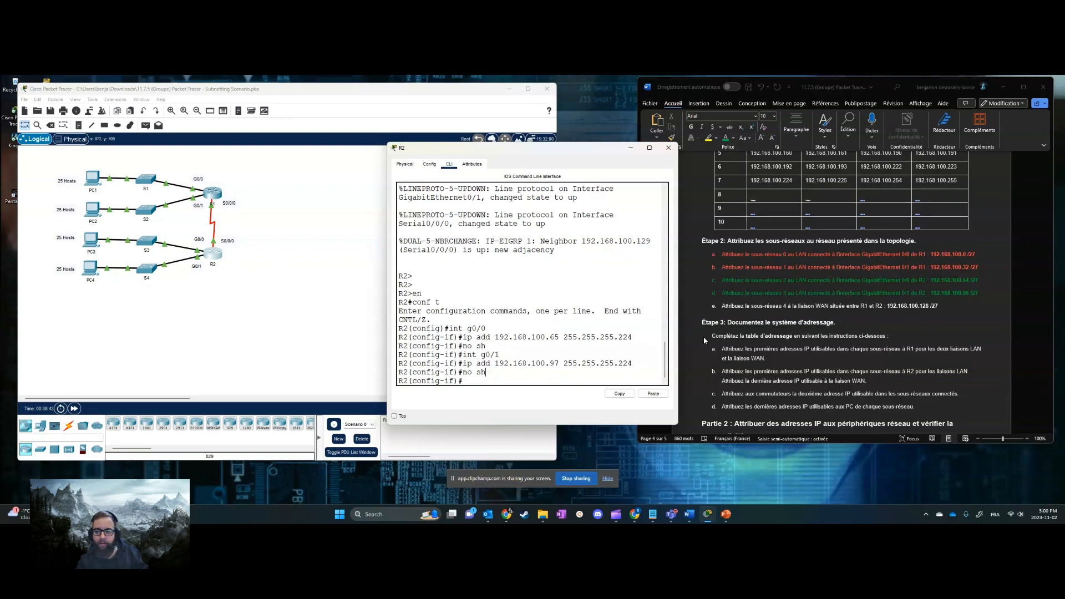
pyautogui.click(862, 360)
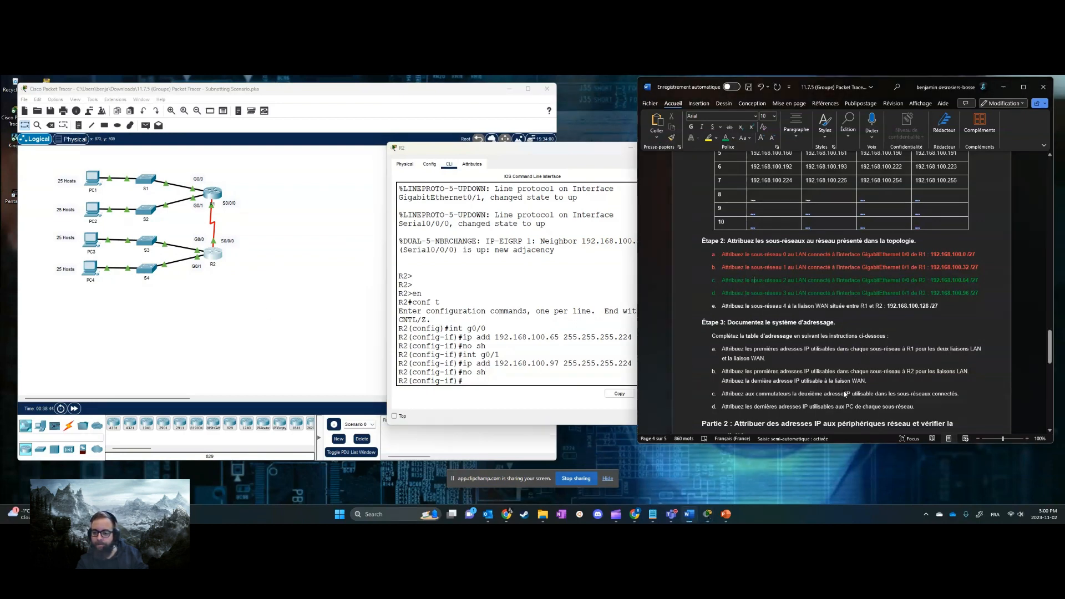
pyautogui.scroll(-4, 854, 362)
pyautogui.scroll(-3, 824, 369)
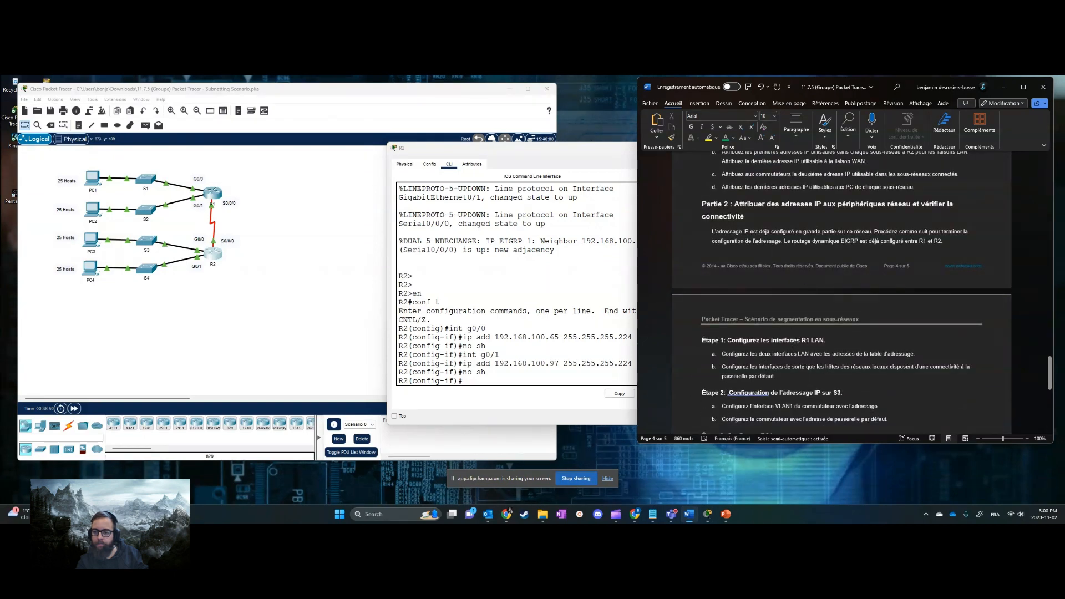
pyautogui.scroll(3, 778, 239)
pyautogui.scroll(-4, 763, 331)
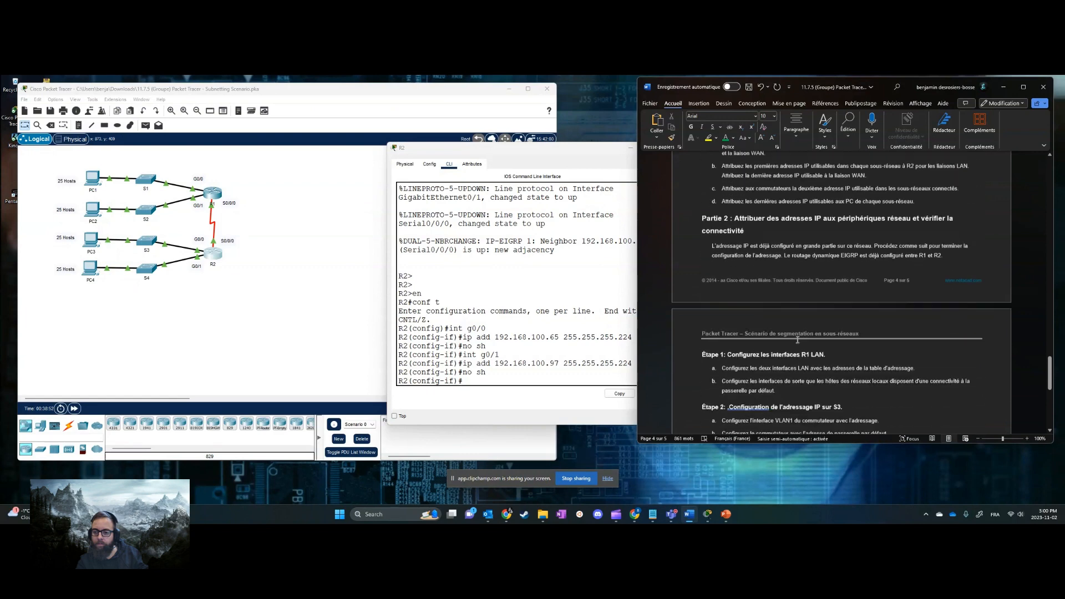
pyautogui.click(761, 331)
pyautogui.scroll(-3, 805, 323)
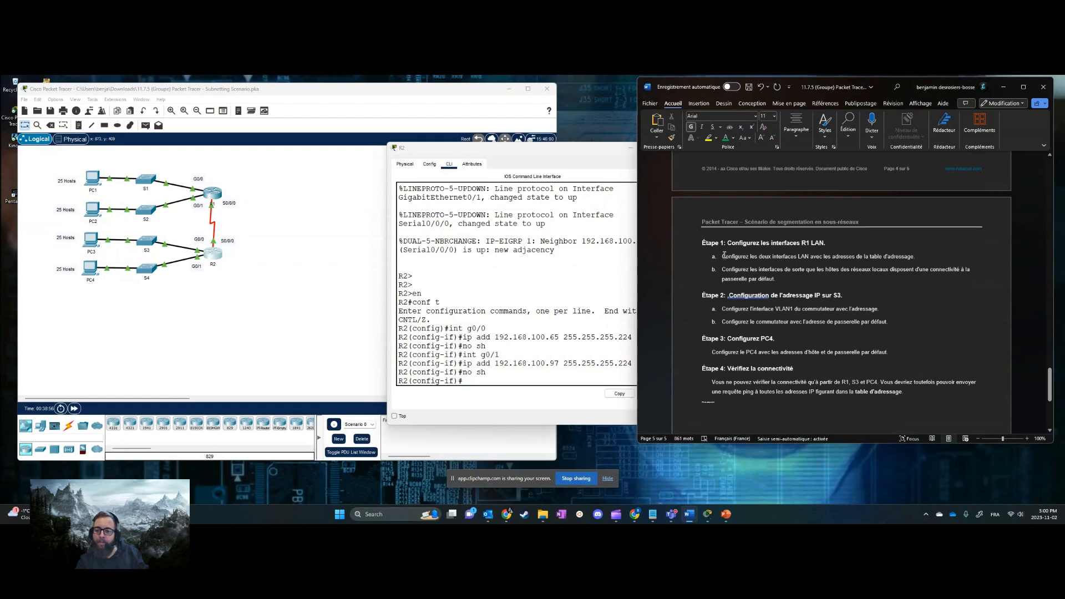
# Read Partie 2's Étape 1 instructions a and b on configuring R1's LAN interfaces
pyautogui.click(713, 243)
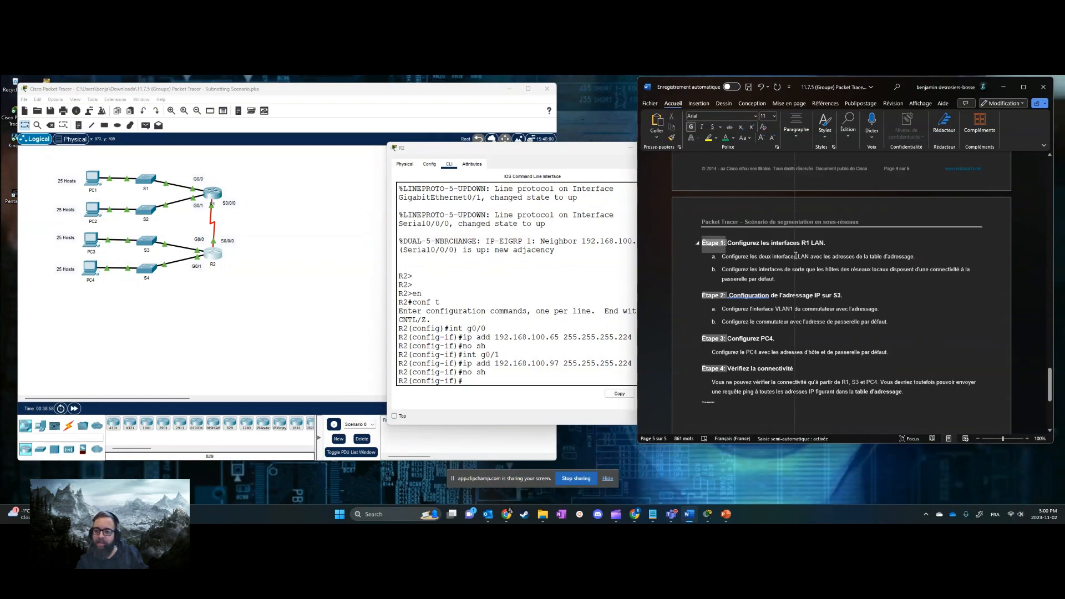
pyautogui.click(823, 260)
pyautogui.click(715, 257)
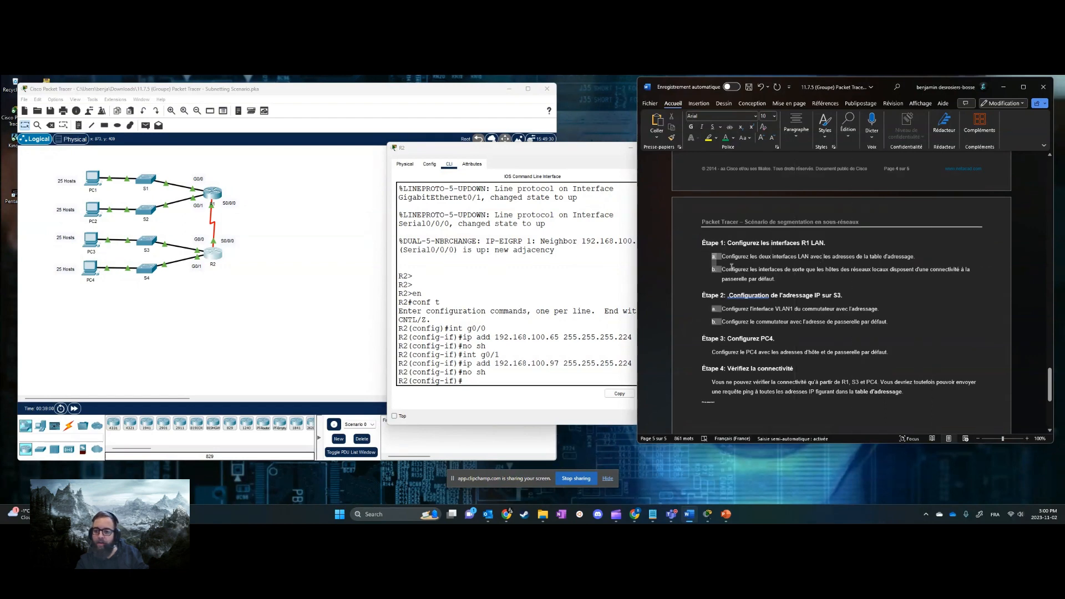
pyautogui.click(805, 282)
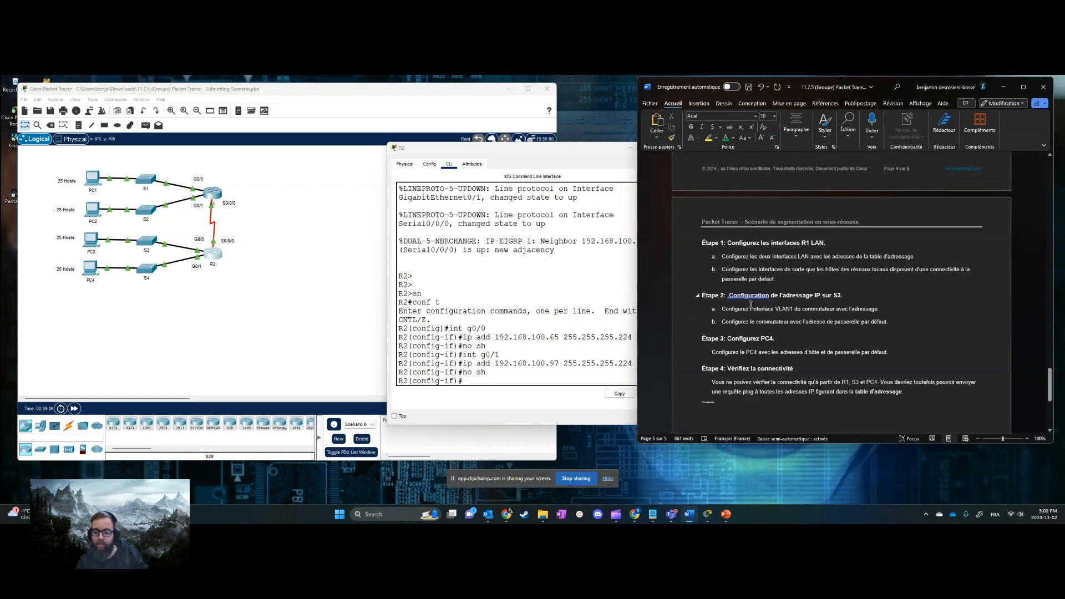
# Switch to Packet Tracer, open PC1's IP configuration and move its window lower over the workspace
pyautogui.click(328, 264)
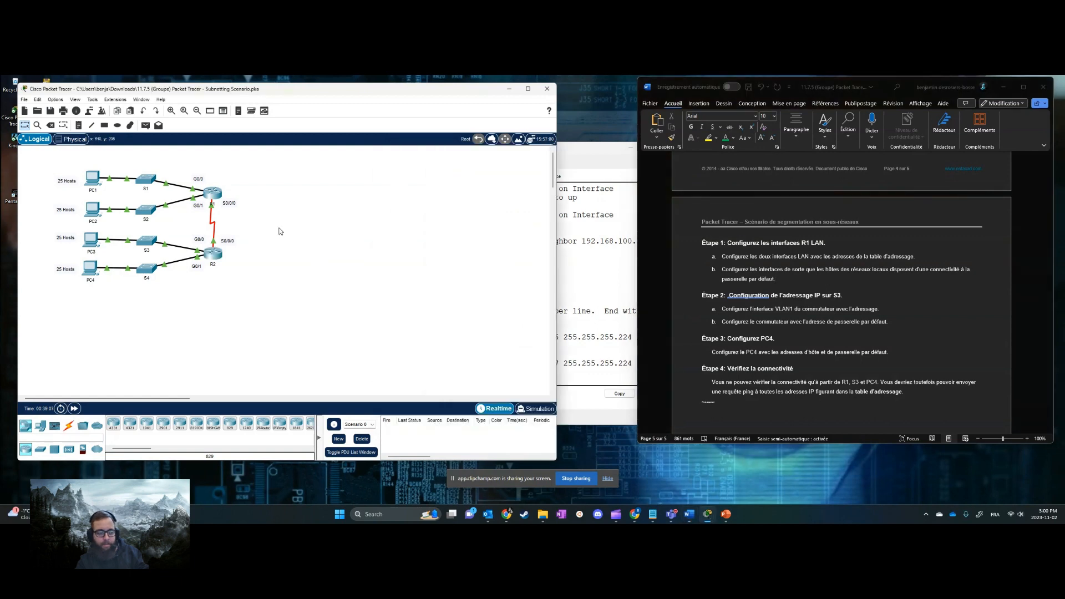
pyautogui.click(92, 180)
pyautogui.click(454, 163)
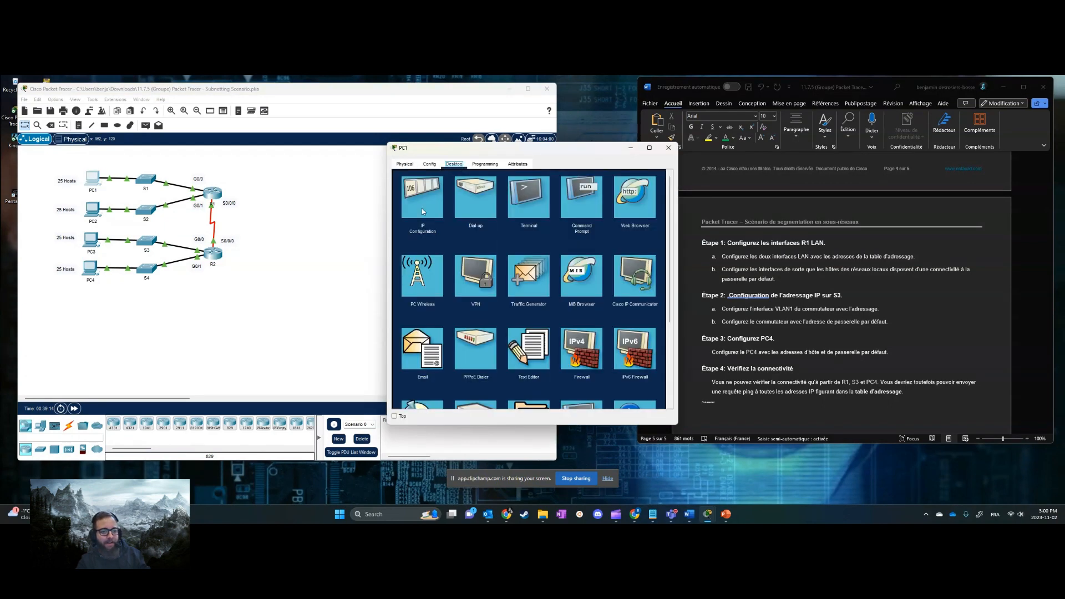
pyautogui.click(420, 213)
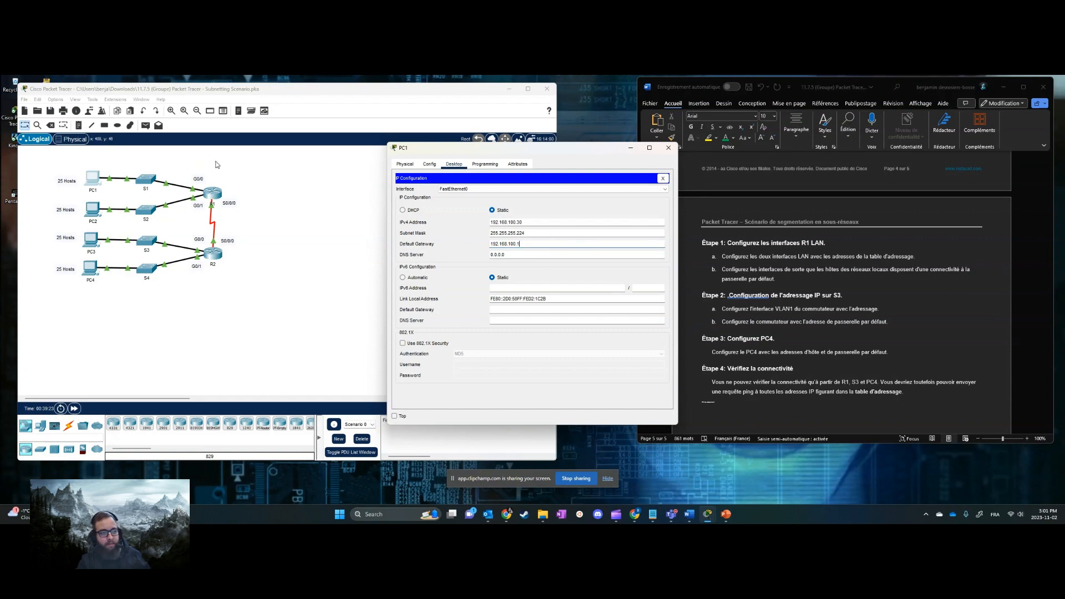
pyautogui.moveTo(568, 151); pyautogui.dragTo(499, 224)
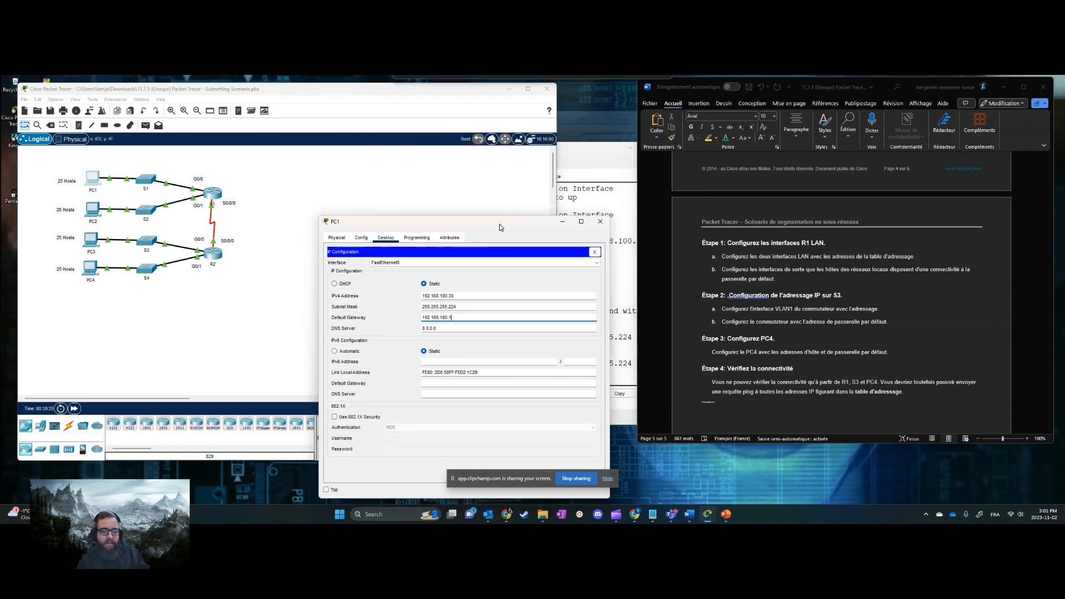
# Return to Étape 2 in the Word document and highlight the subnet 192.168.100.0 /27 to compare it with PC1's addressing
pyautogui.click(925, 284)
pyautogui.scroll(10, 925, 283)
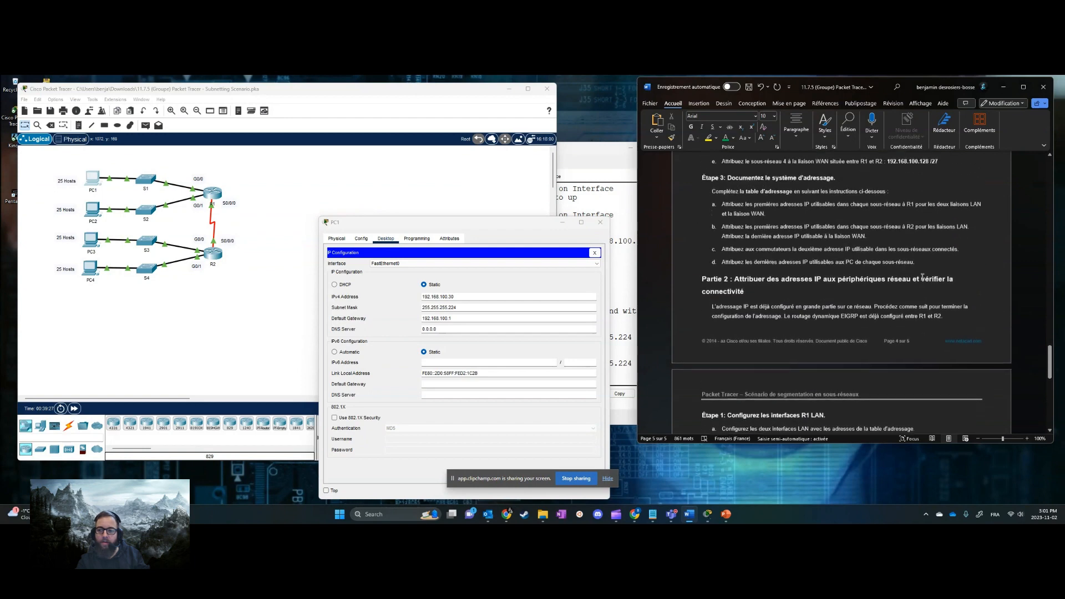
pyautogui.click(990, 236)
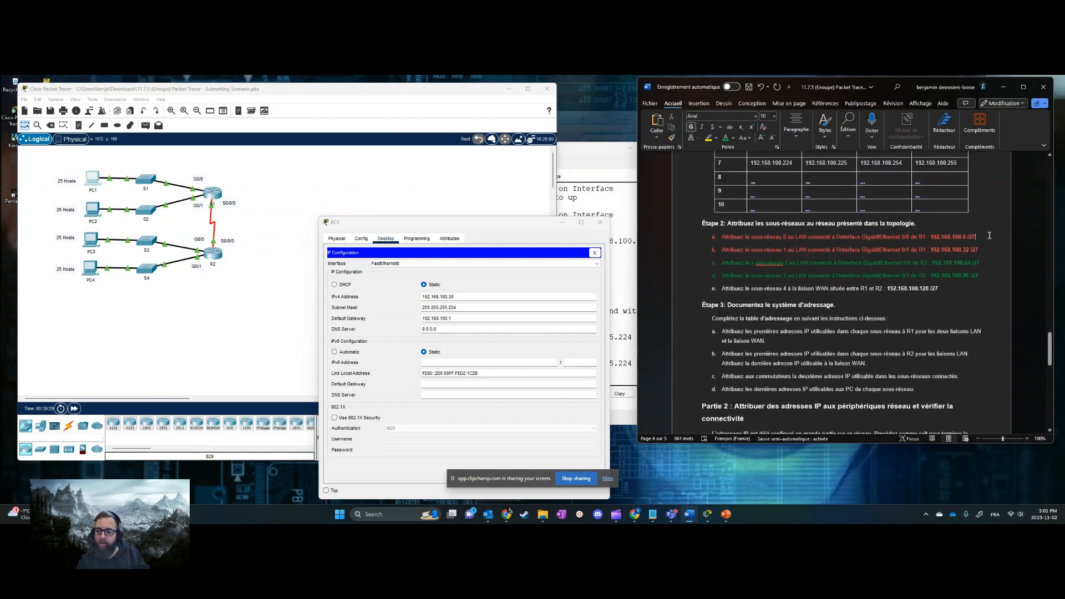
pyautogui.moveTo(984, 237); pyautogui.dragTo(936, 237)
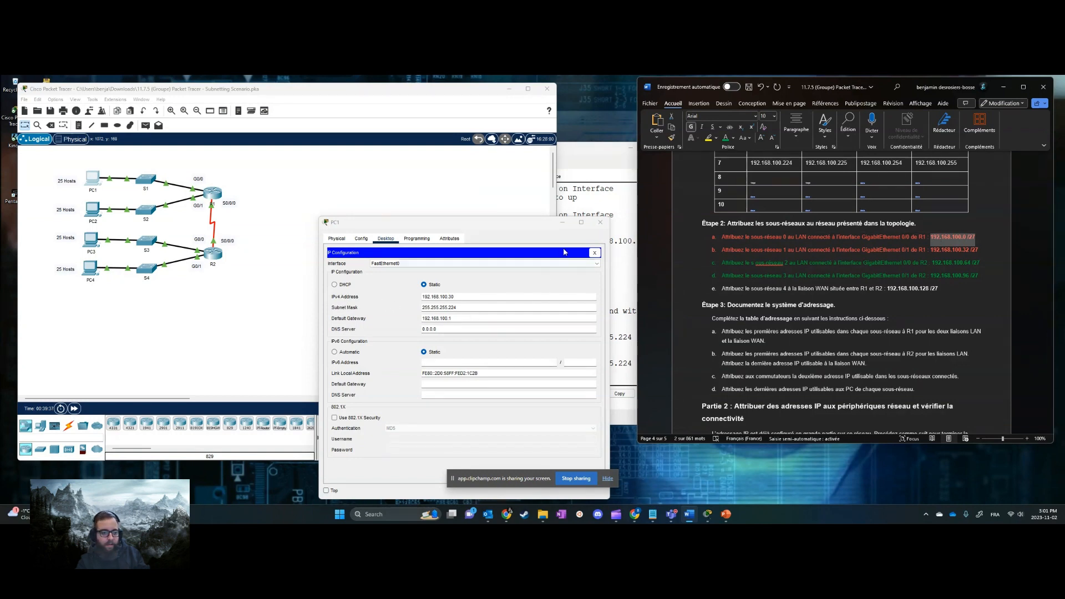
# Close PC1's window and open PC2's IP configuration to examine its address, mask and default gateway
pyautogui.click(600, 222)
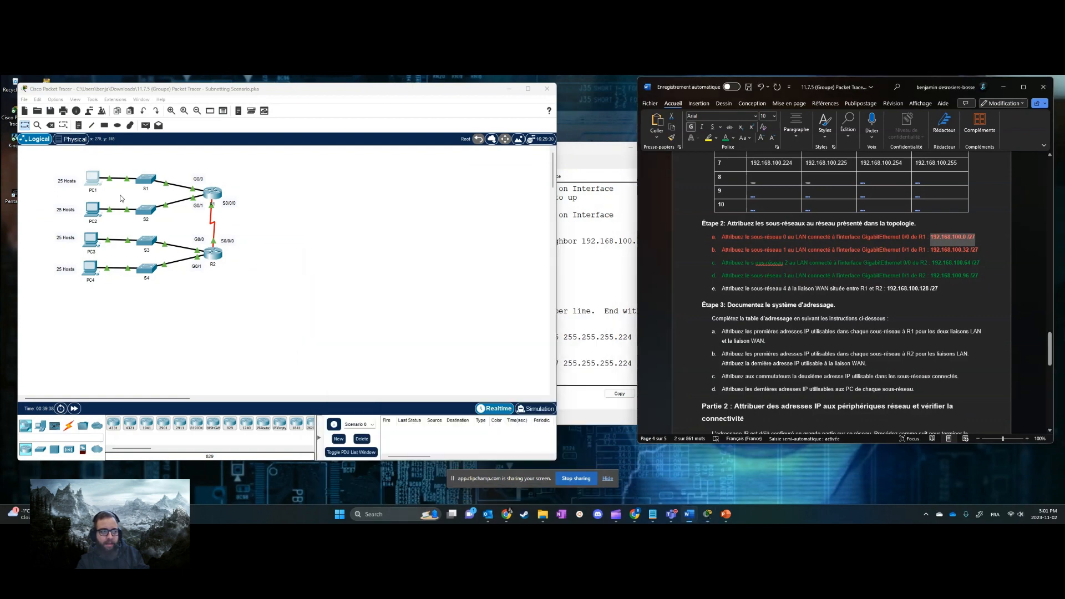
pyautogui.click(90, 210)
pyautogui.click(454, 165)
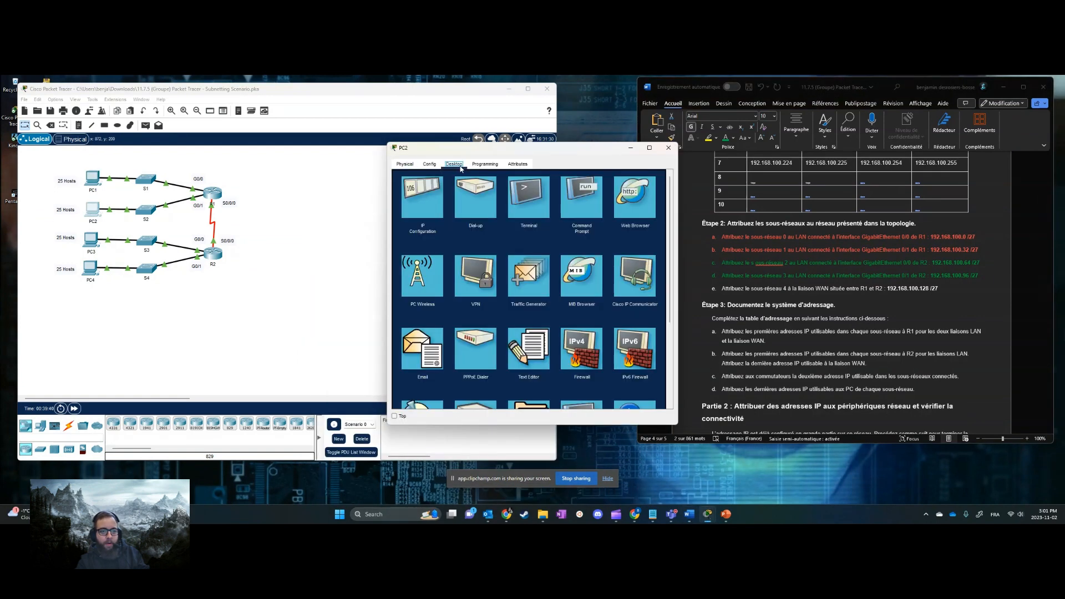
pyautogui.click(410, 204)
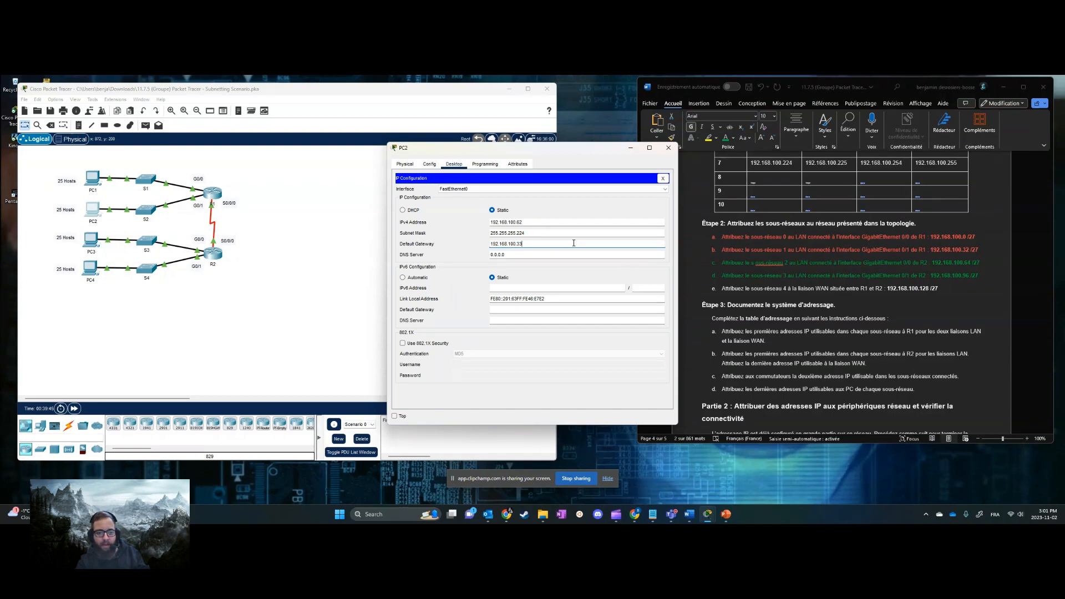
# Close PC2's window and read Partie 2's Étape 2 on S3 and Étape 3's instruction c on switch addresses in the Word document
pyautogui.click(668, 148)
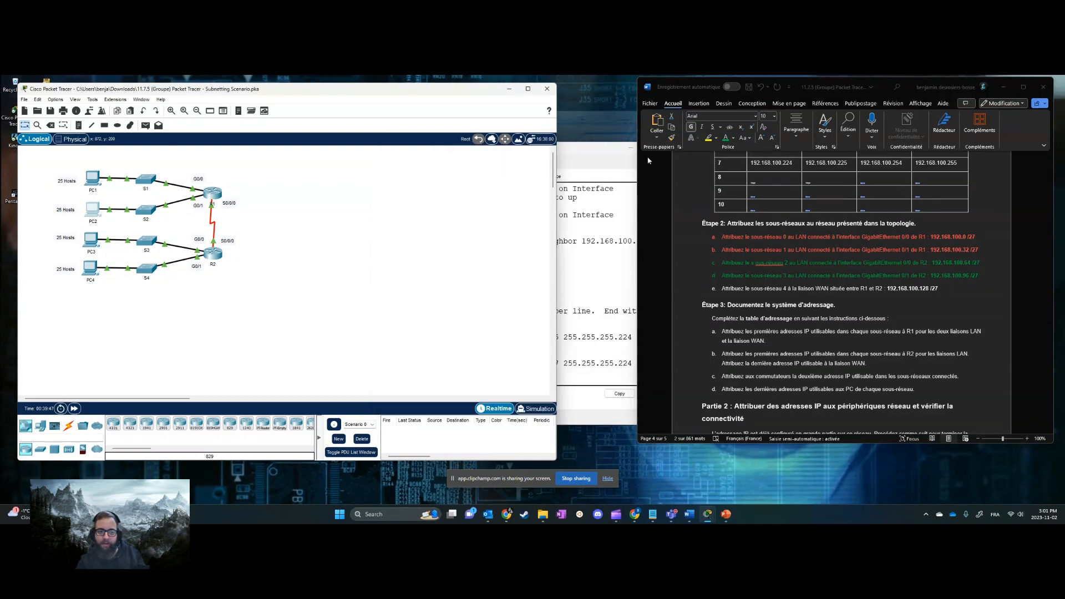
pyautogui.click(792, 345)
pyautogui.scroll(-6, 792, 339)
pyautogui.scroll(-3, 792, 339)
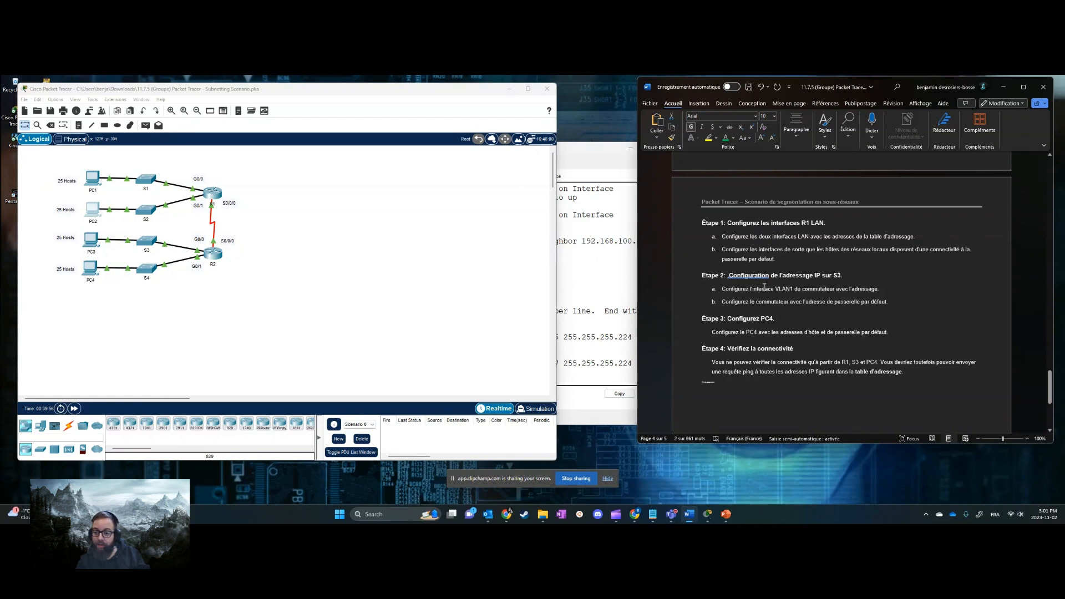
pyautogui.click(878, 299)
pyautogui.scroll(3, 945, 310)
pyautogui.scroll(3, 946, 312)
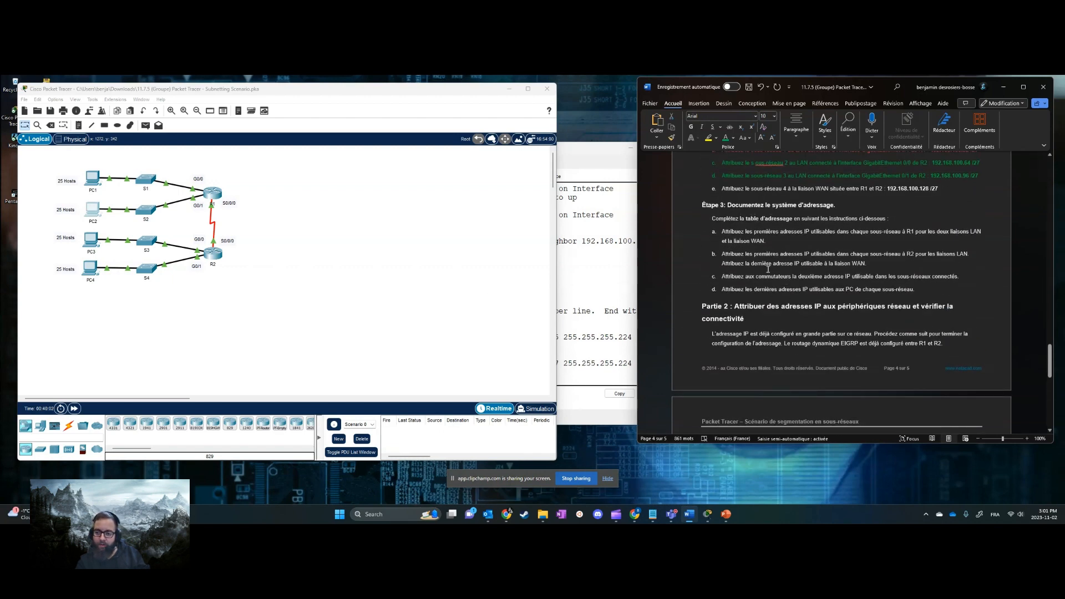
pyautogui.moveTo(733, 276); pyautogui.dragTo(945, 284)
pyautogui.click(936, 277)
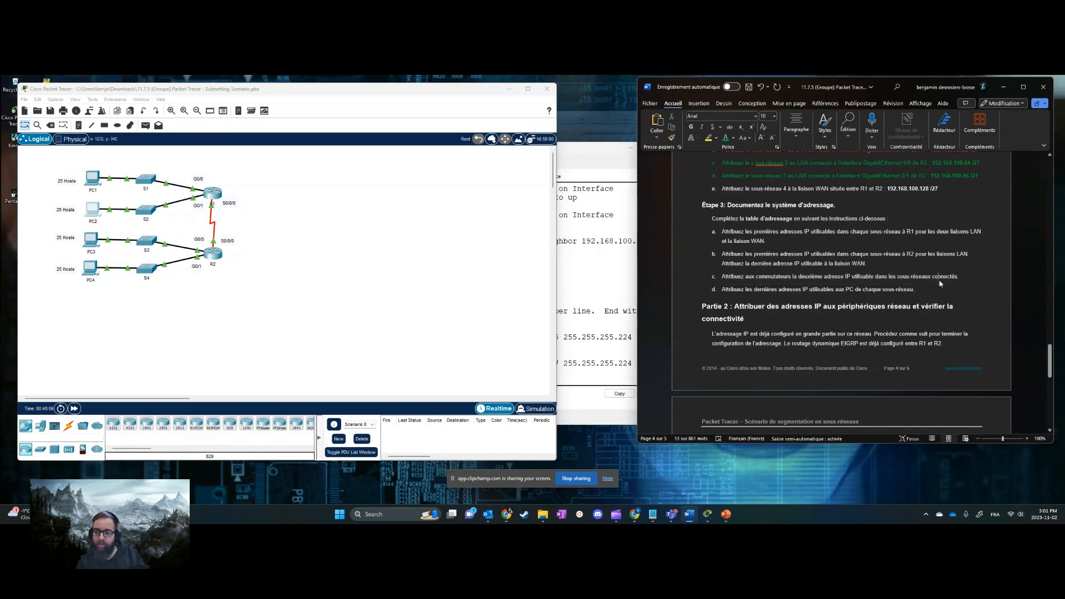
# Open switch S3 in the topology and highlight its subnet, 192.168.100.64 /27, in Étape 2 of the Word document
pyautogui.click(151, 244)
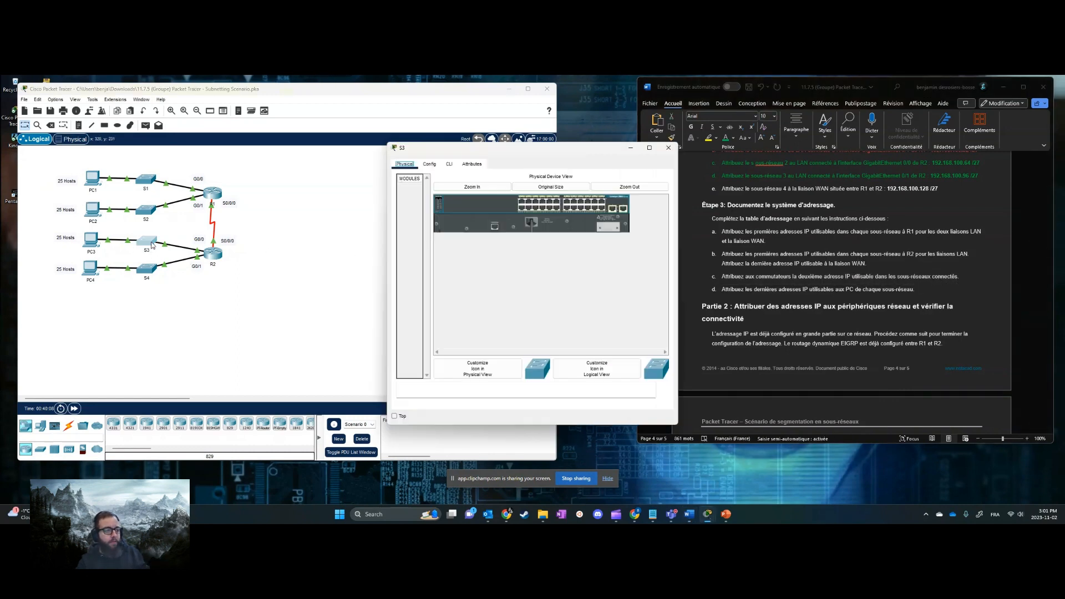
pyautogui.scroll(3, 965, 263)
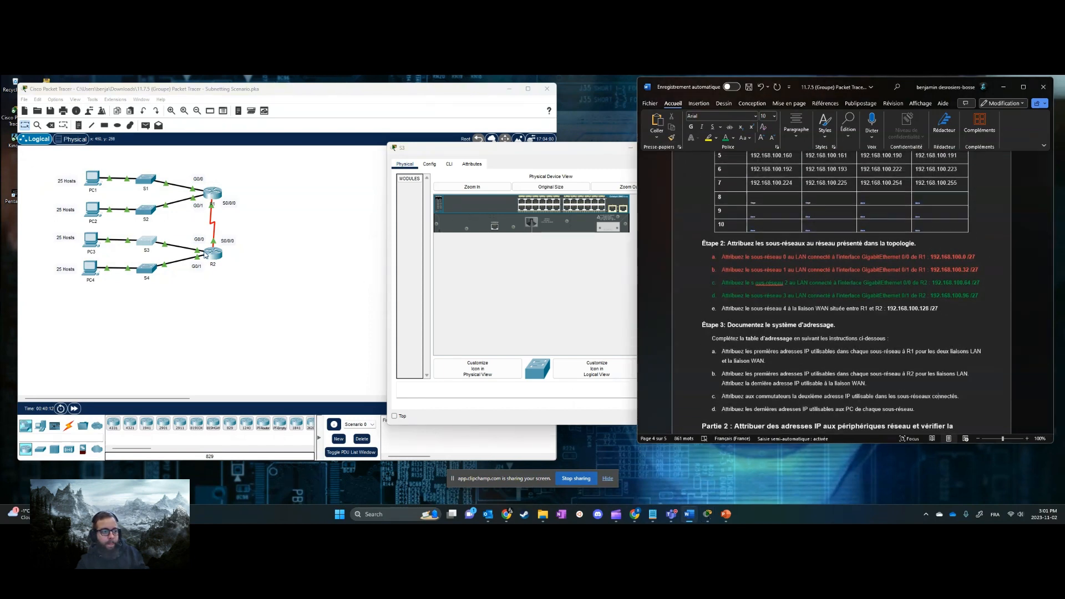
pyautogui.moveTo(980, 283); pyautogui.dragTo(721, 283)
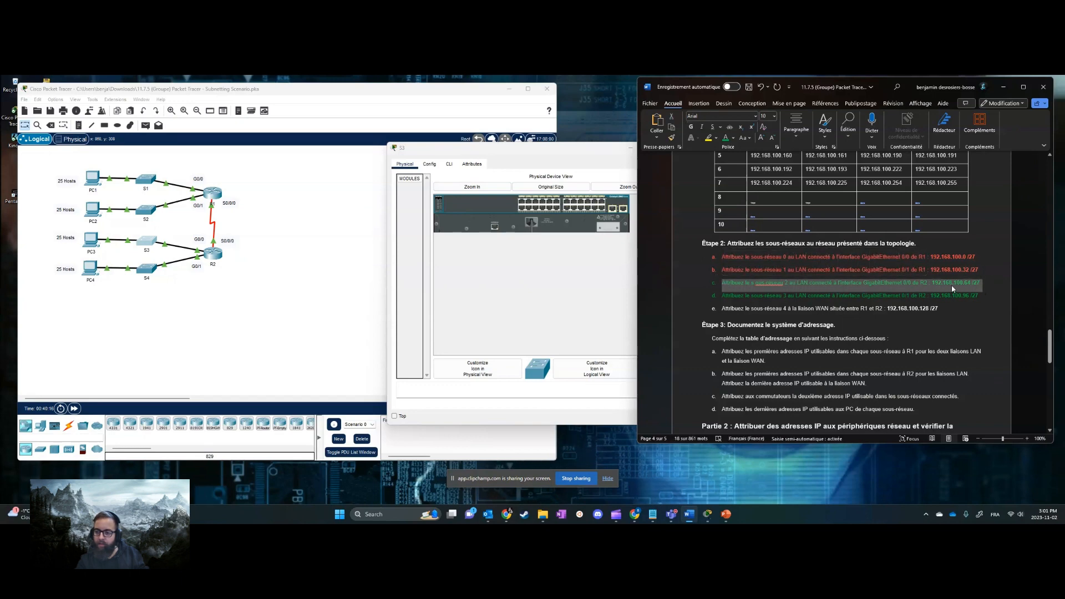
pyautogui.click(970, 284)
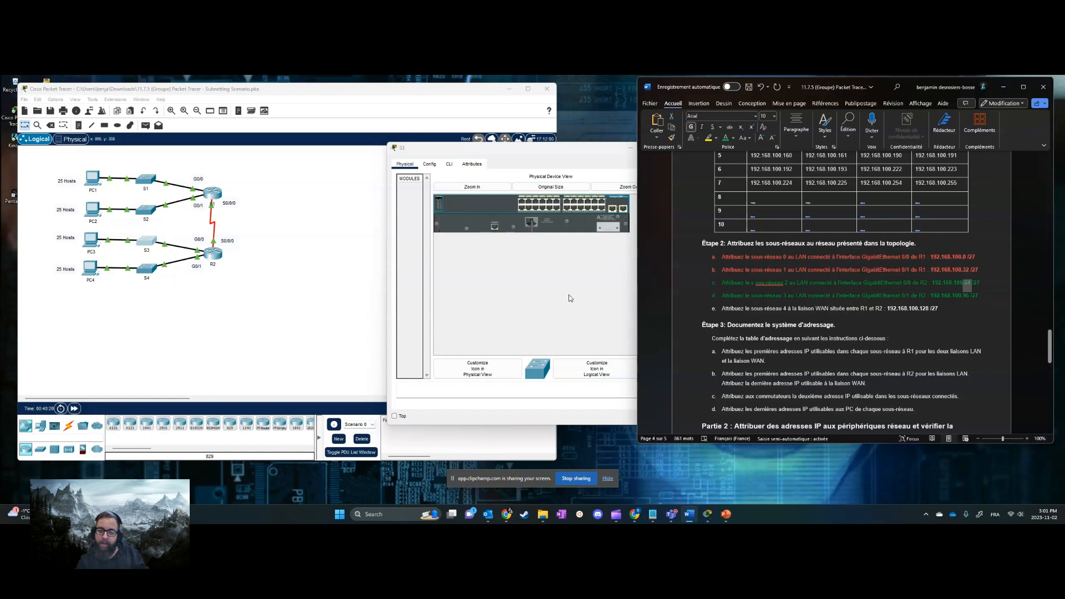
# Open S3's command line and enter global configuration mode through privileged EXEC mode
pyautogui.click(444, 151)
pyautogui.click(449, 164)
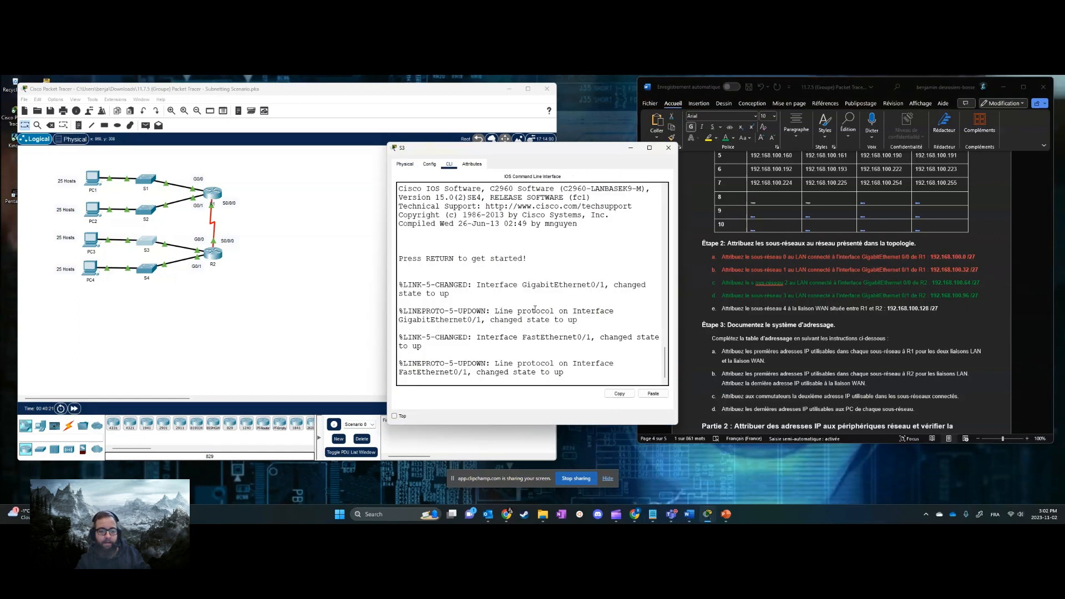
pyautogui.press('Return')
pyautogui.press('Return')
pyautogui.write('en')
pyautogui.press('Return')
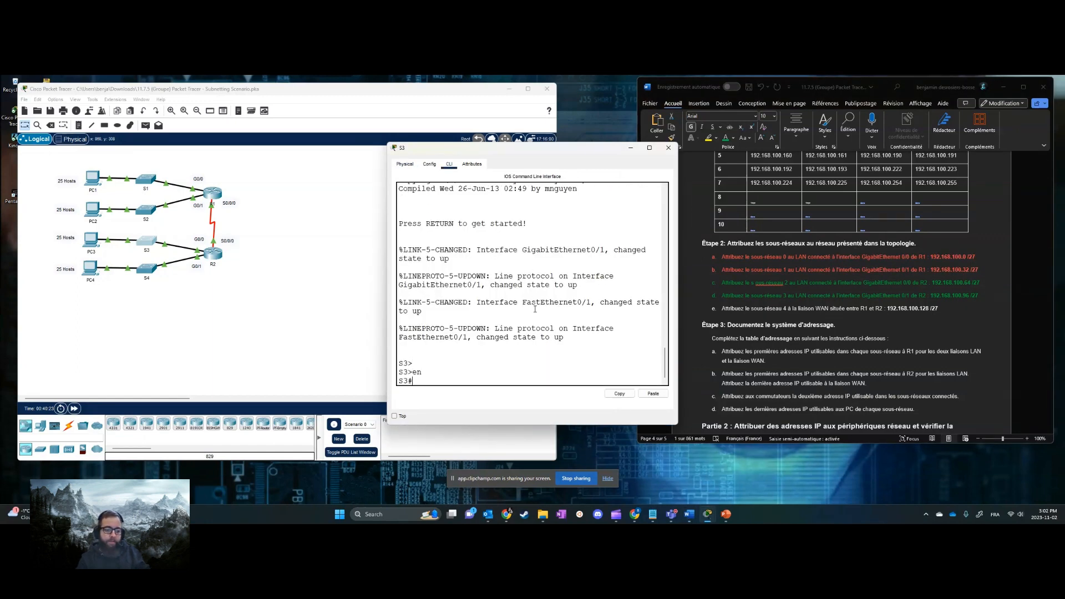
pyautogui.write('int vl 1')
pyautogui.press('Return')
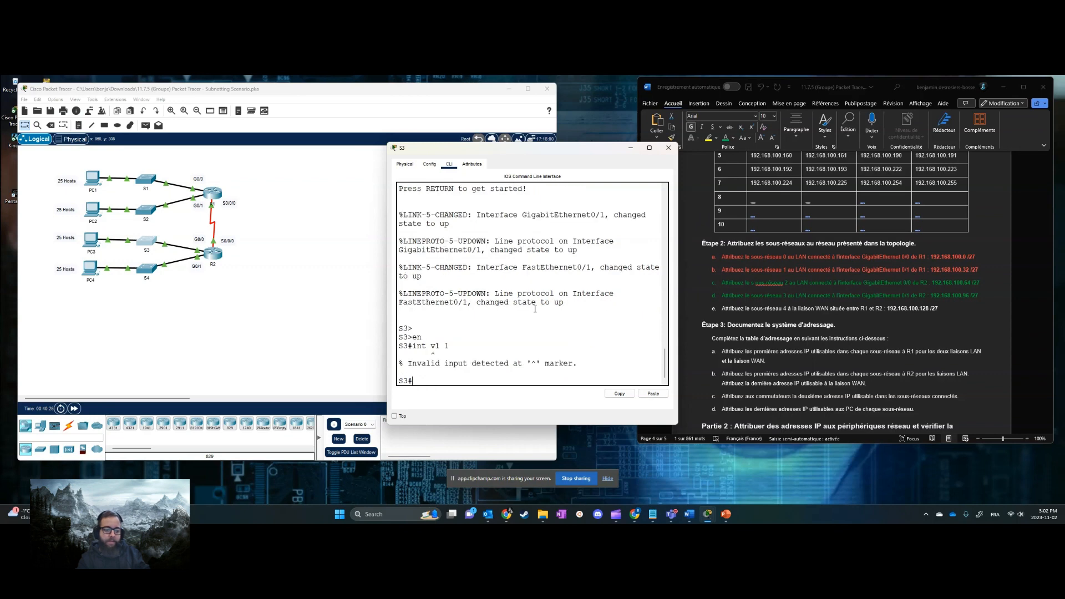
pyautogui.write('conf t')
pyautogui.press('Return')
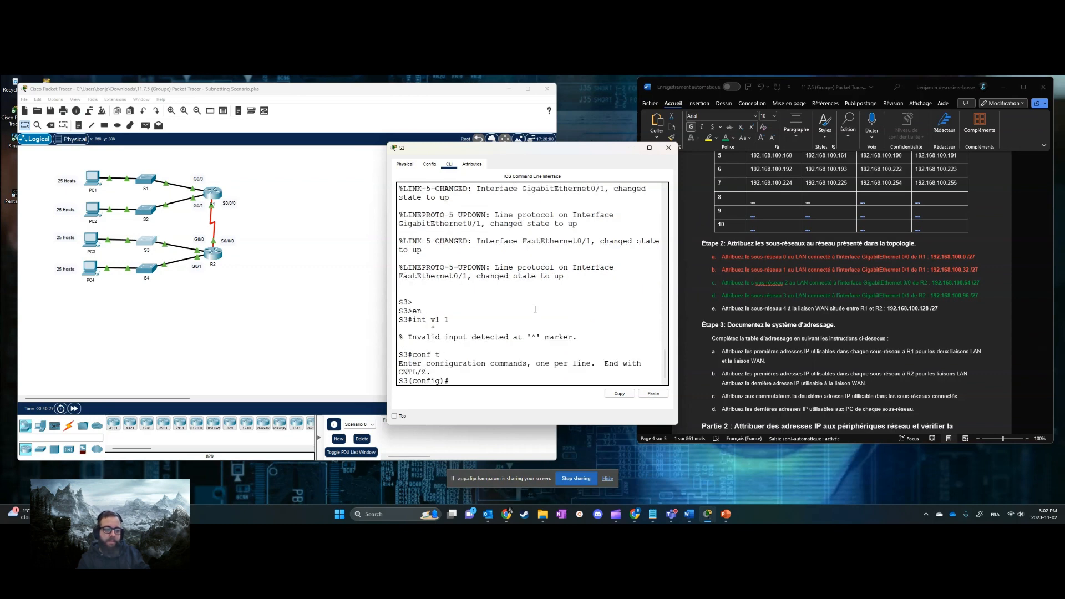
# Assign 192.168.100.66 with mask 255.255.255.224 to S3's VLAN 1 interface and enable the interface
pyautogui.write('int')
pyautogui.press('Tab')
pyautogui.write('vla')
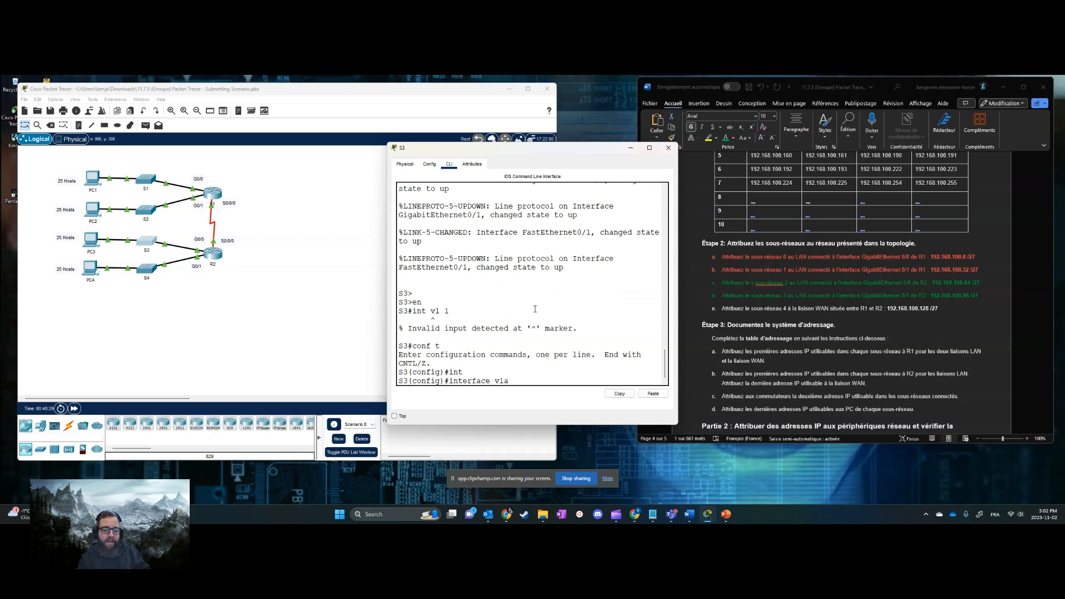
pyautogui.write(' 1')
pyautogui.press('Return')
pyautogui.write('ip ad')
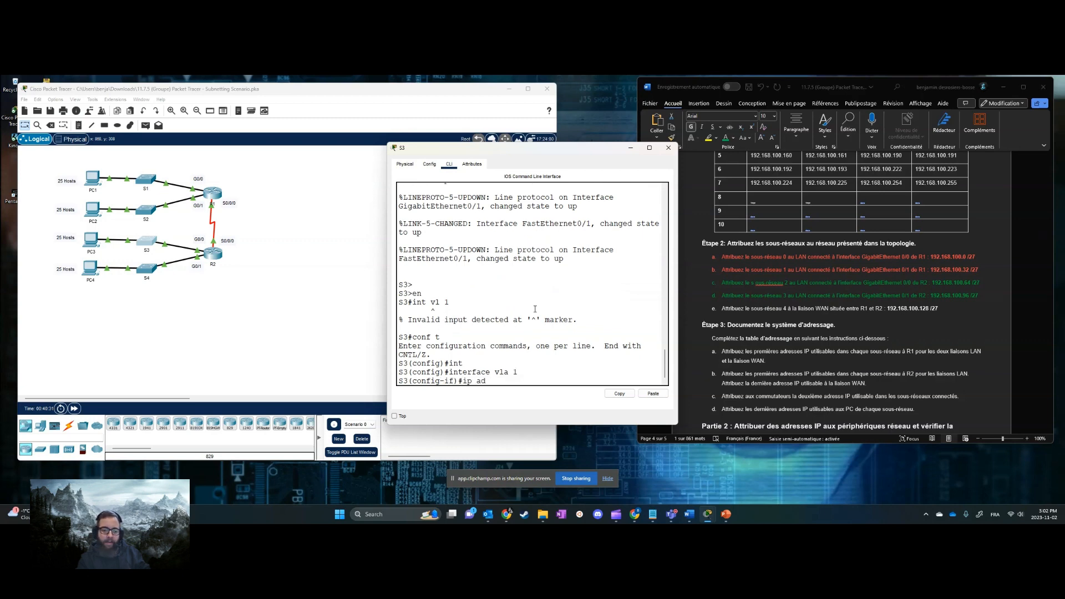
pyautogui.write('d 192.168.100.6')
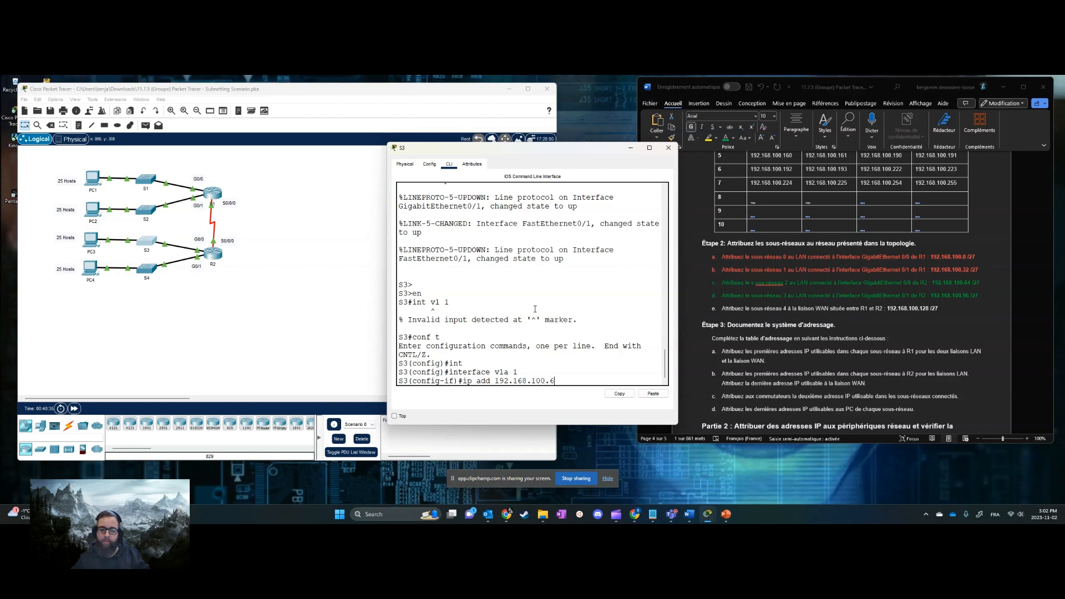
pyautogui.write('6 255.25')
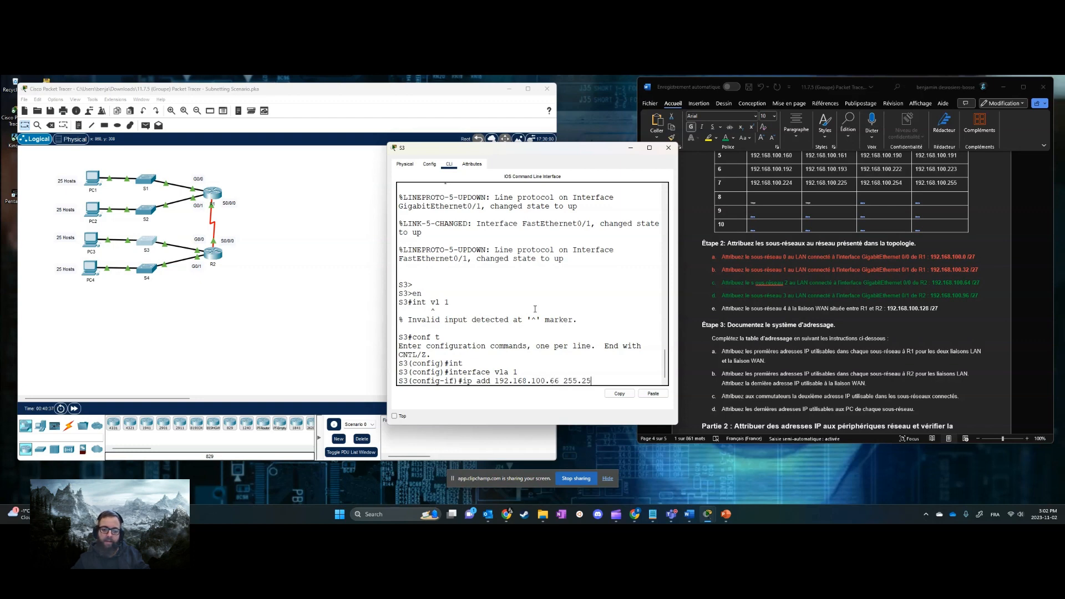
pyautogui.write('5.255.224')
pyautogui.press('Return')
pyautogui.write('no sh')
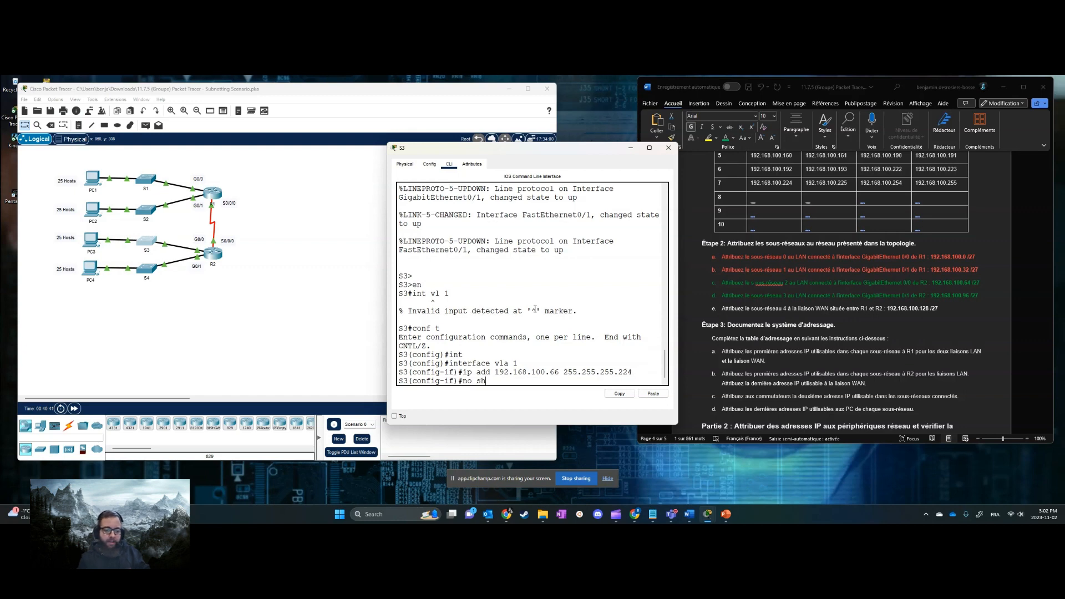
pyautogui.press('Return')
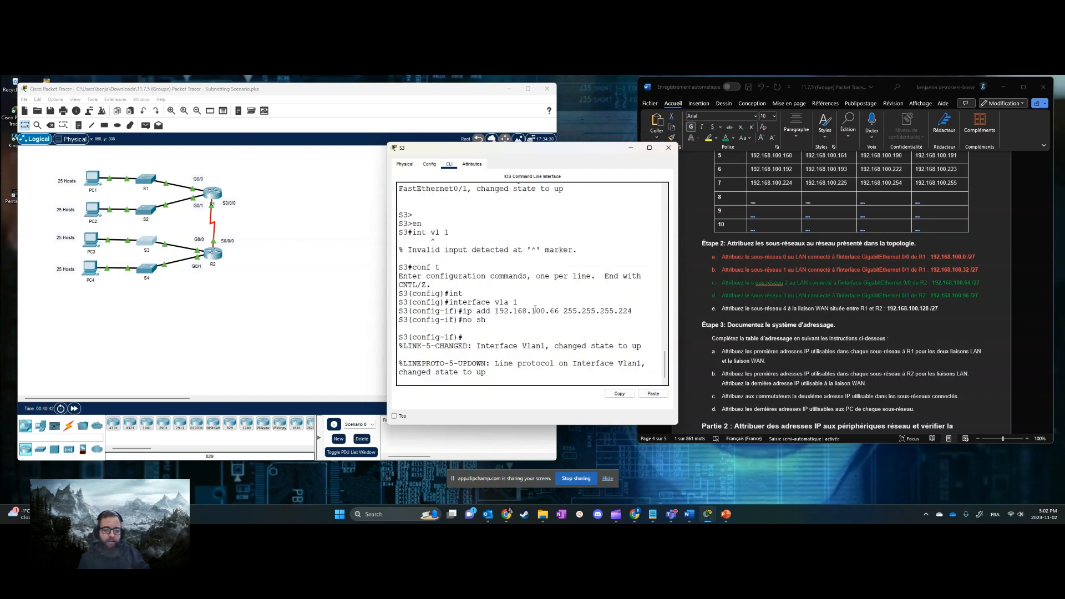
# Bring up the PT Activity window to check the completion percentage and minimise it again
pyautogui.click(707, 514)
pyautogui.click(649, 474)
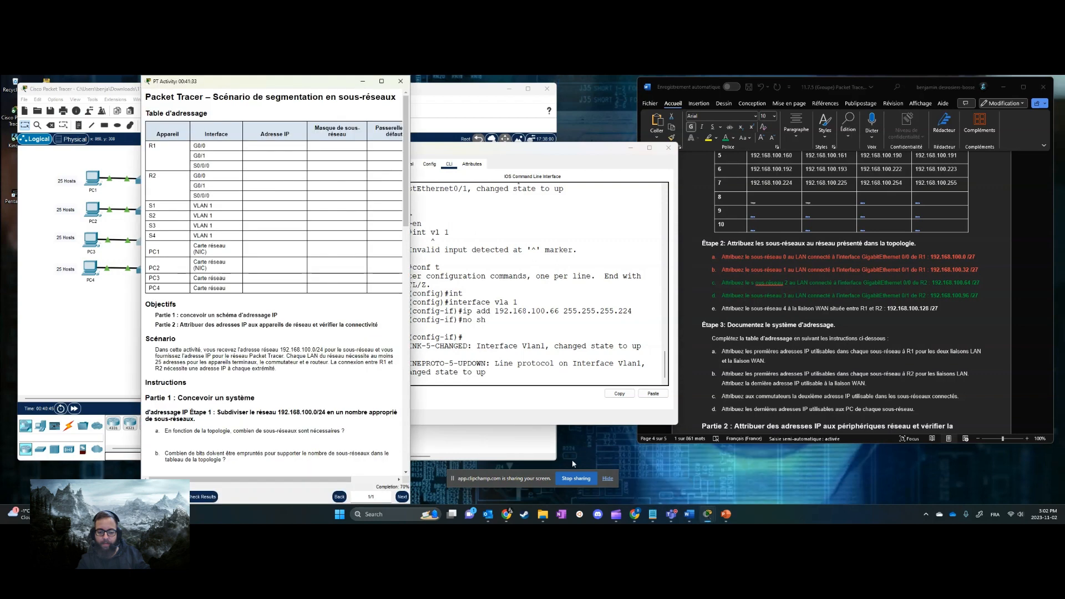
pyautogui.click(363, 82)
# Colour Partie 2's Étape 1 heading and its instructions a and b green in the Word document
pyautogui.click(890, 338)
pyautogui.scroll(-10, 859, 350)
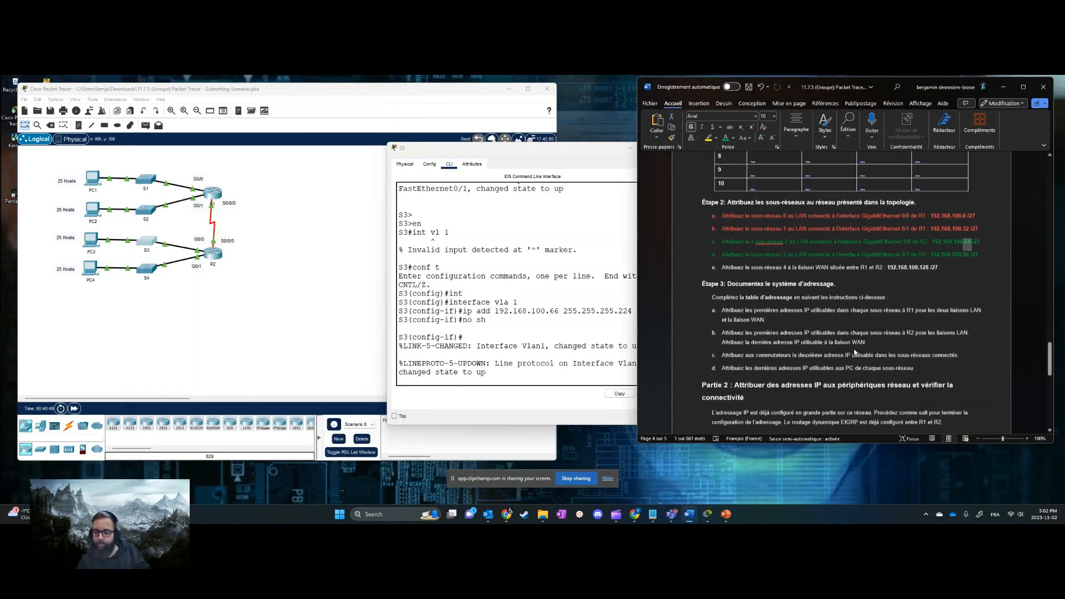
pyautogui.scroll(5, 827, 359)
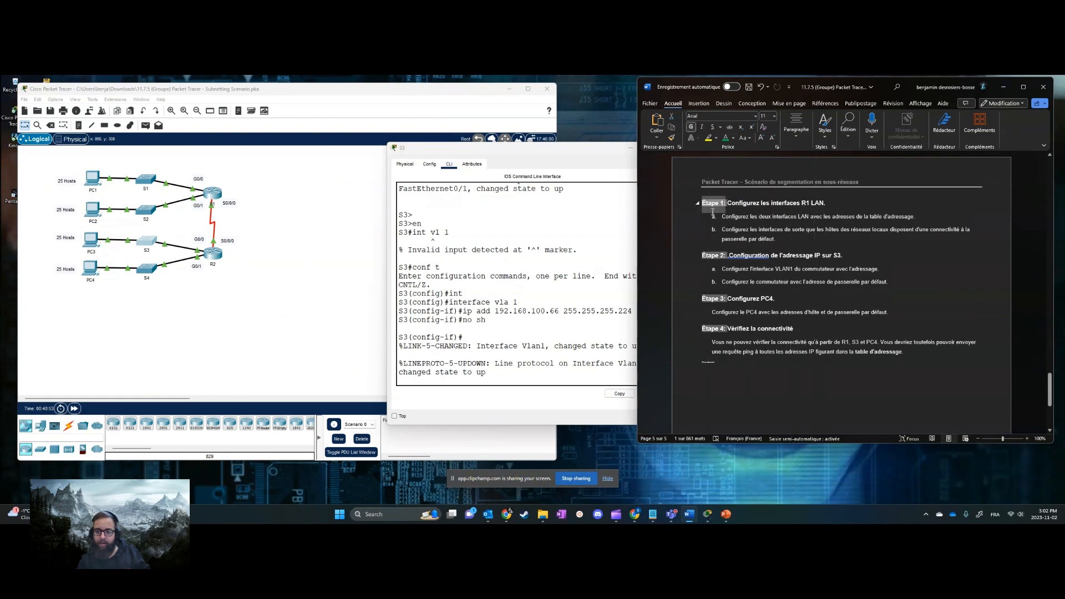
pyautogui.moveTo(787, 240); pyautogui.dragTo(725, 206)
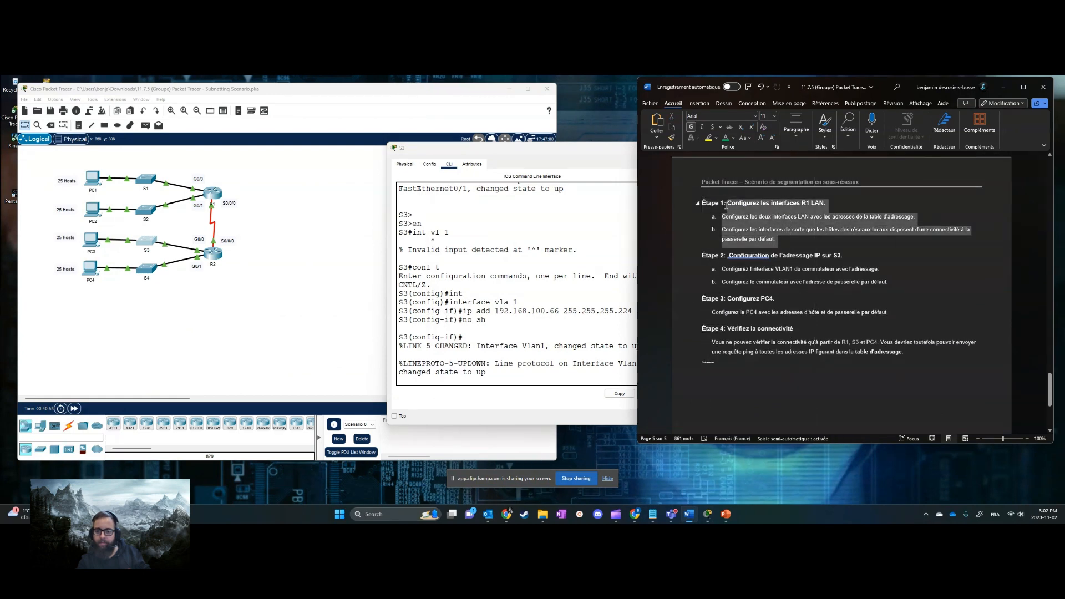
pyautogui.click(724, 138)
# Colour Étape 2's instruction a, on configuring the switch's VLAN1 interface, green
pyautogui.click(887, 269)
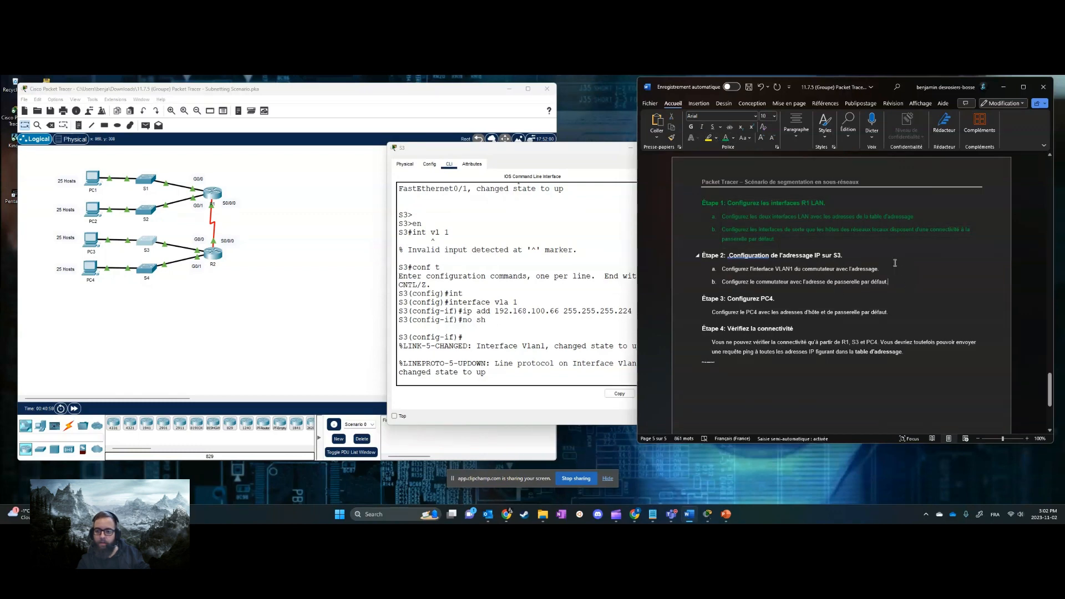
pyautogui.moveTo(880, 269); pyautogui.dragTo(727, 269)
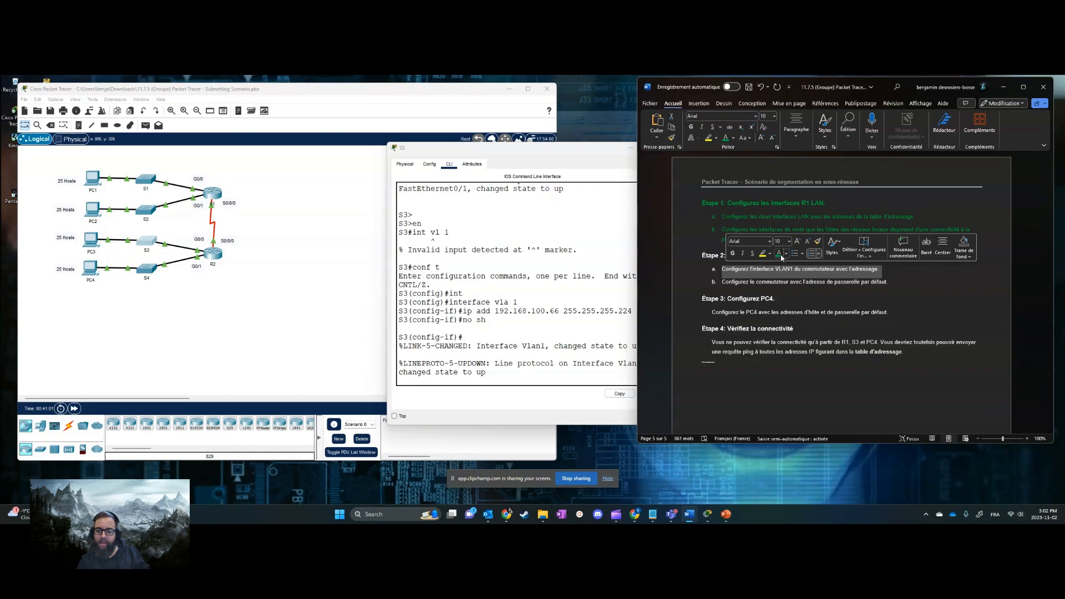
pyautogui.click(779, 252)
pyautogui.click(827, 290)
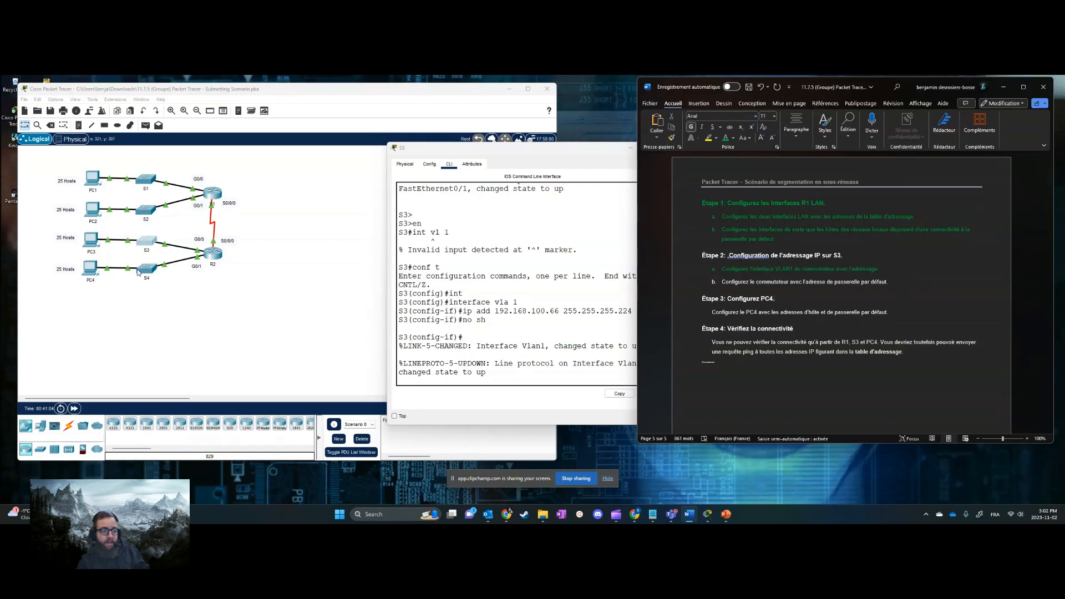
# Return to S3's command line and copy the VLAN 1 IP address from the earlier address command
pyautogui.click(144, 240)
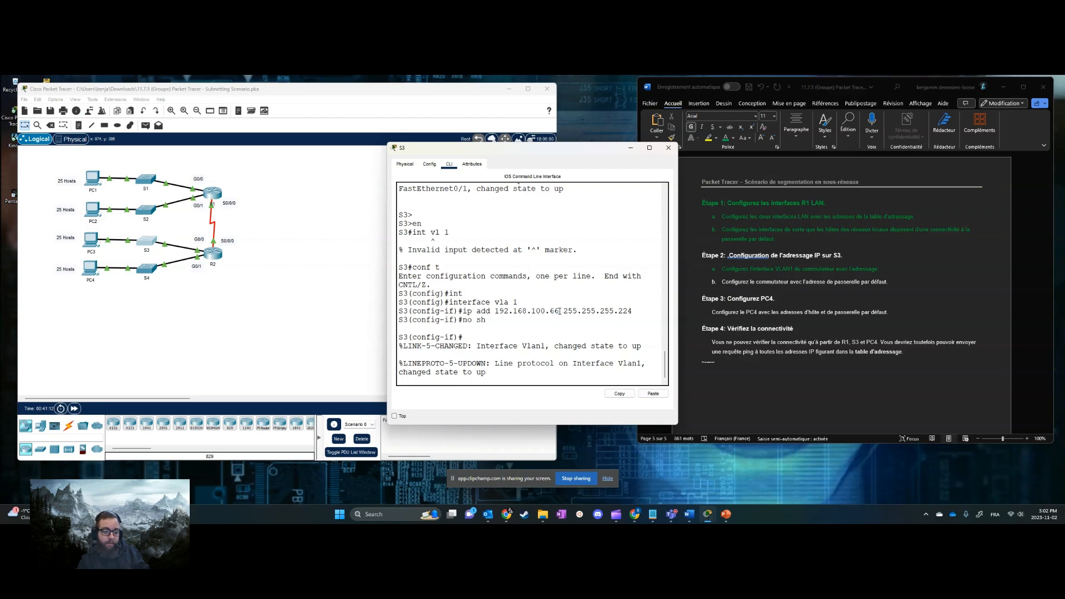
pyautogui.moveTo(559, 311); pyautogui.dragTo(501, 314)
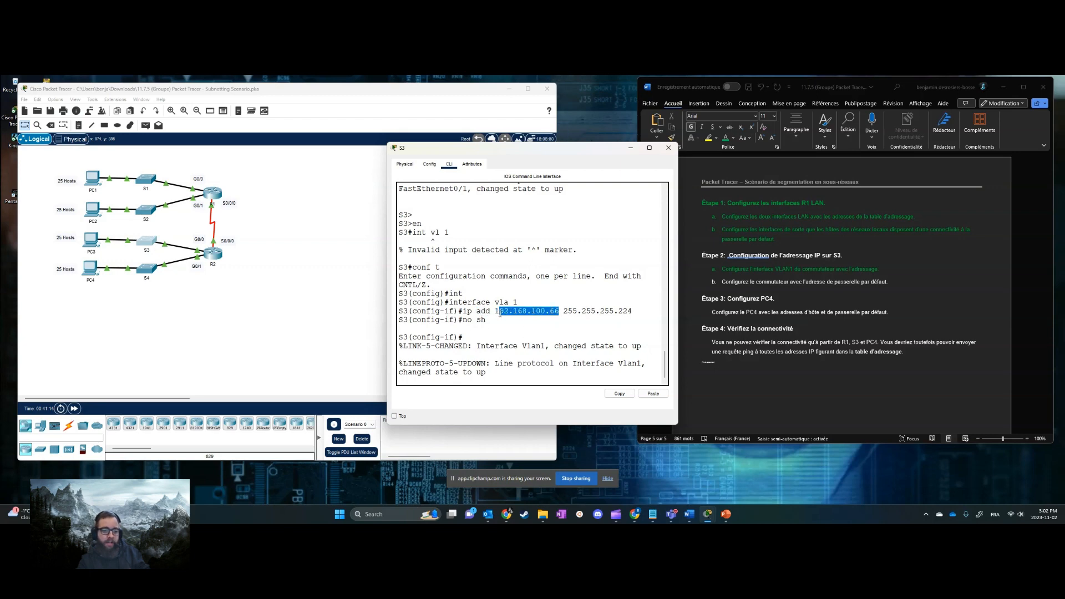
pyautogui.rightClick(512, 313)
pyautogui.click(528, 318)
pyautogui.click(536, 334)
# Leave VLAN 1 interface configuration on S3 and set the switch's default gateway to 192.168.100.65
pyautogui.press('Return')
pyautogui.press('Return')
pyautogui.press('Return')
pyautogui.write('exit')
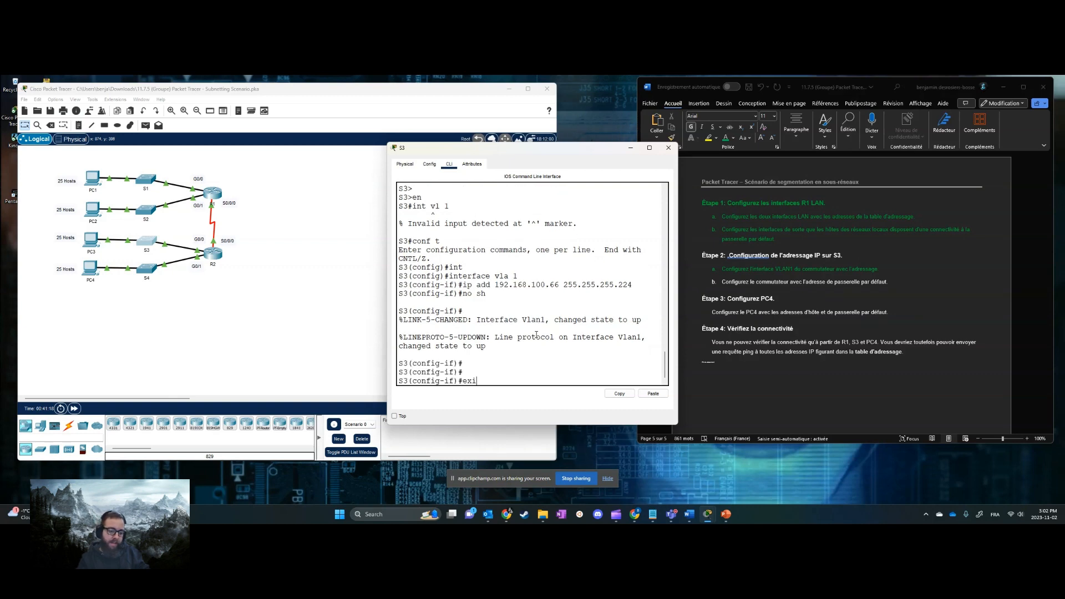
pyautogui.press('Return')
pyautogui.write('ip')
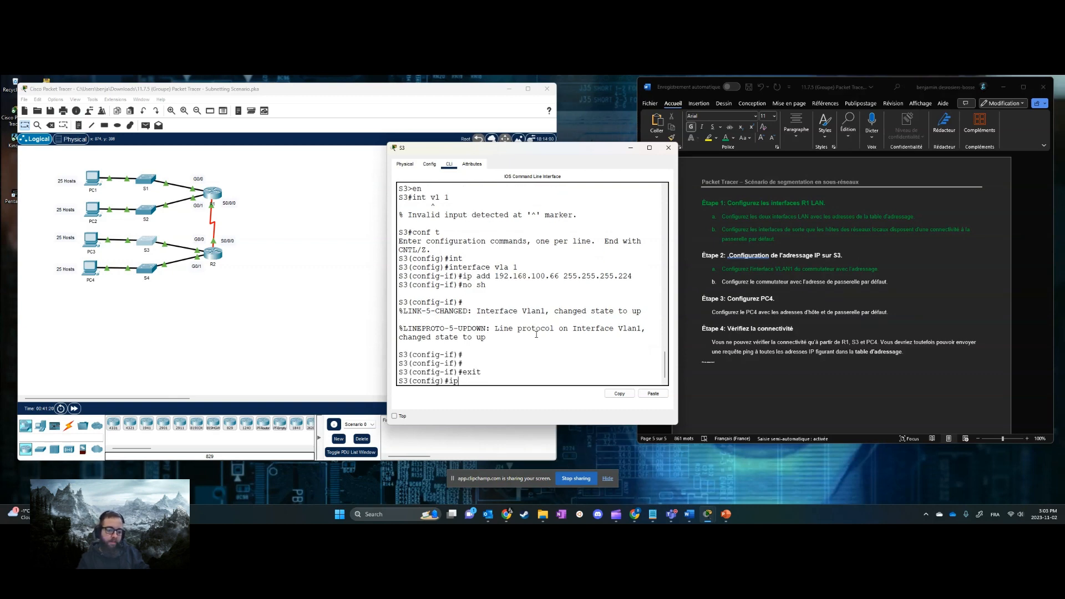
pyautogui.write(' defau')
pyautogui.press('Tab')
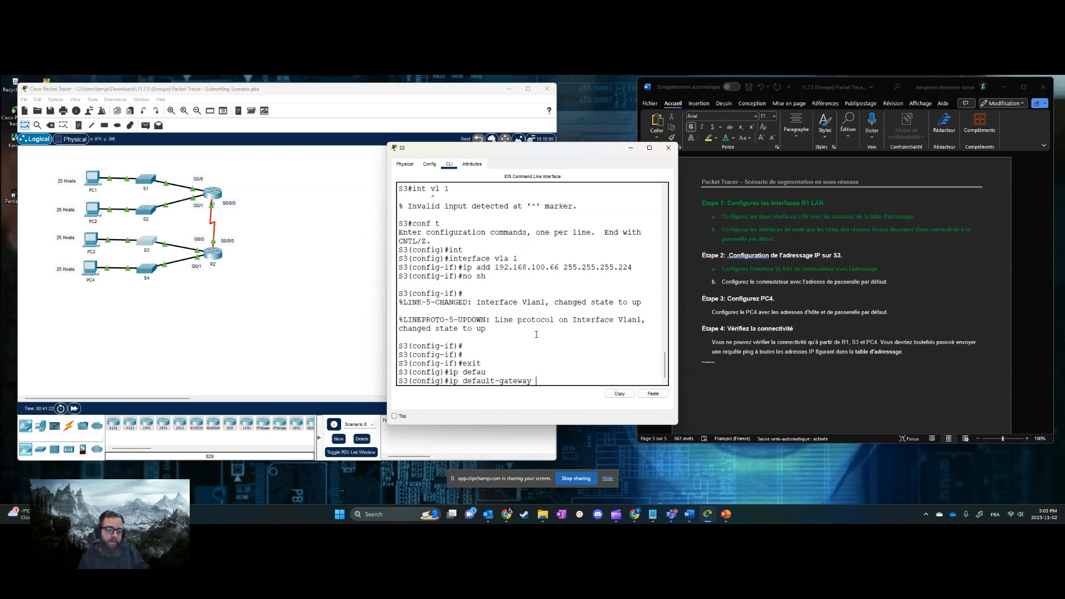
pyautogui.write('192.168.100.66')
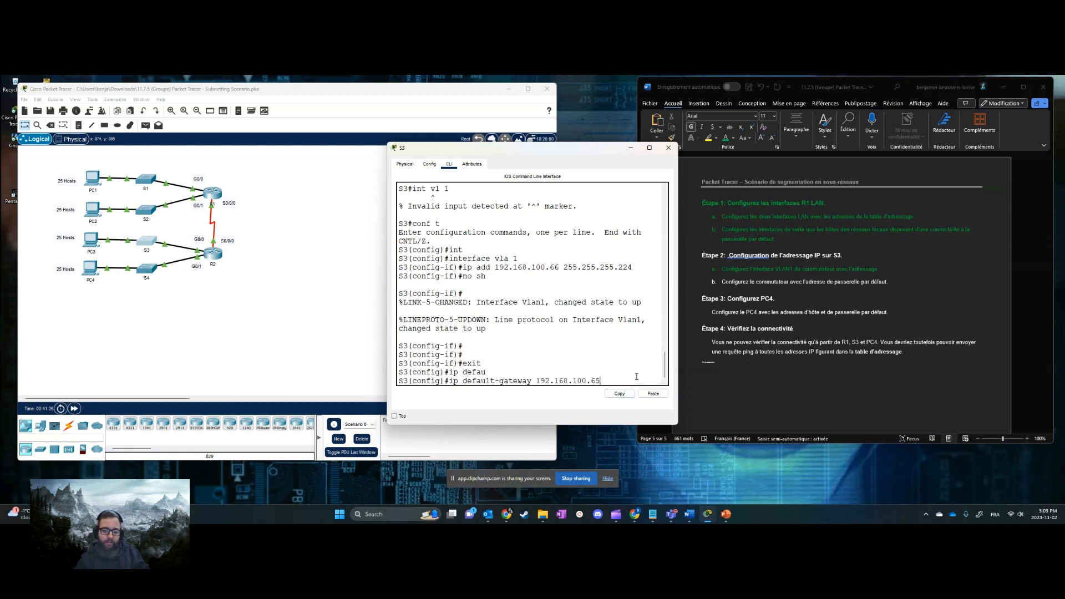
pyautogui.press('Return')
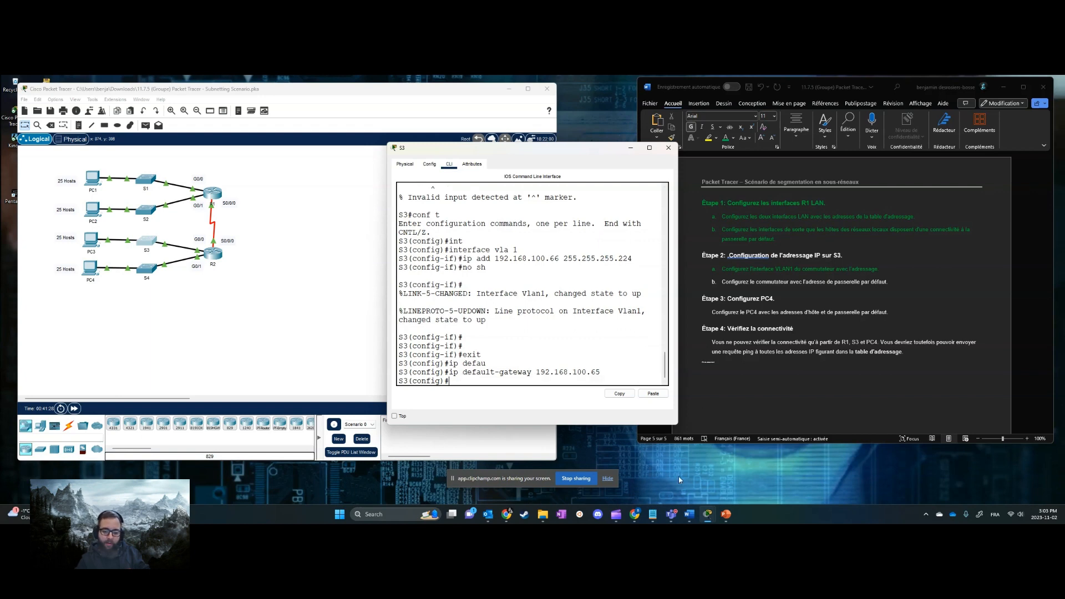
# Check the completion percentage in the PT Activity window, minimise it and return to the Word instructions
pyautogui.moveTo(706, 513)
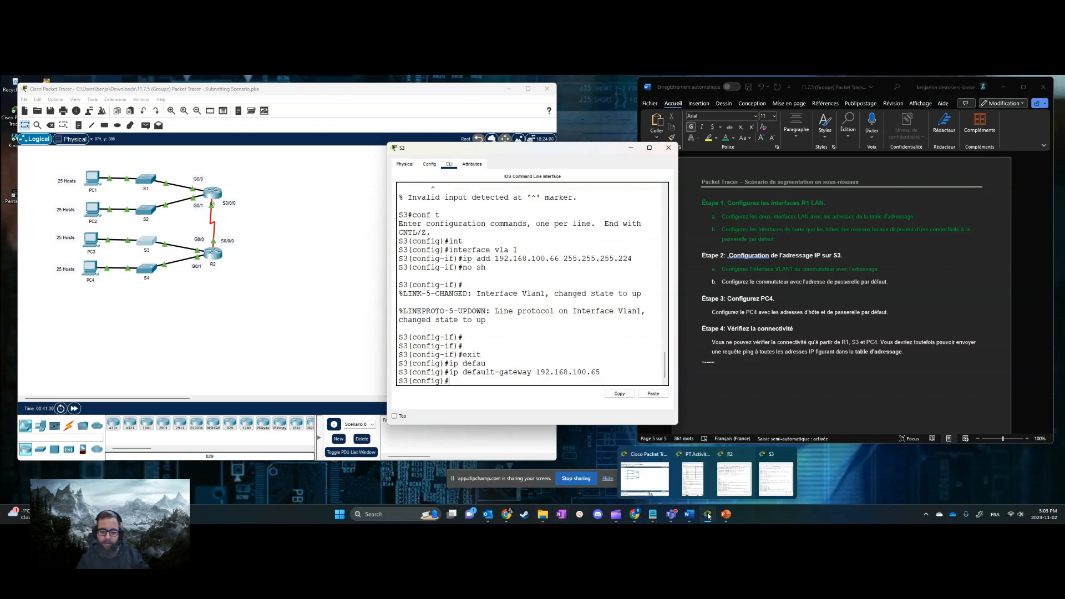
pyautogui.click(694, 482)
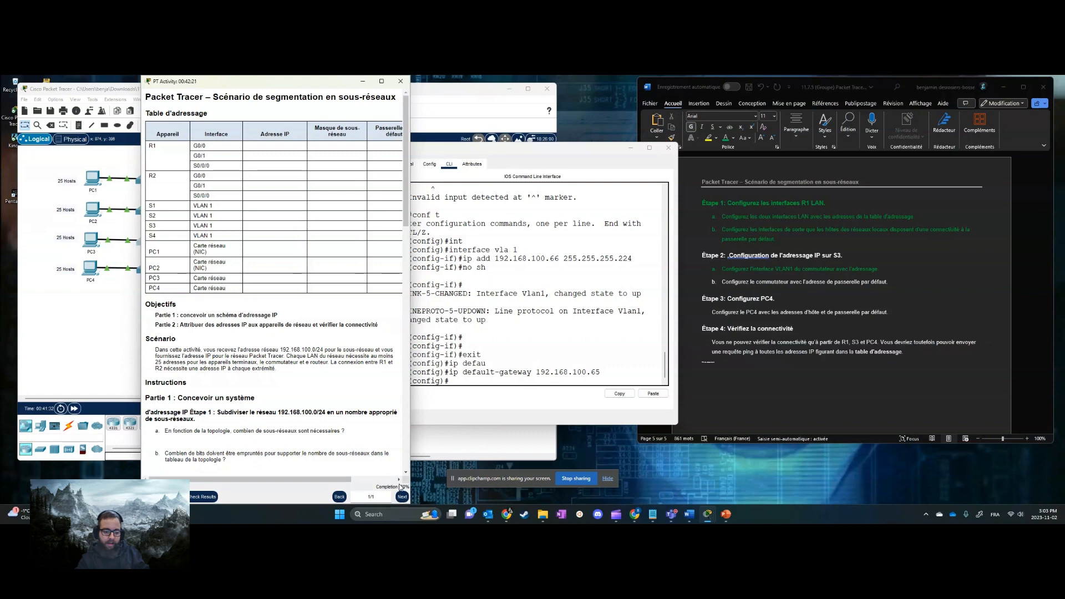
pyautogui.click(363, 81)
pyautogui.click(1029, 304)
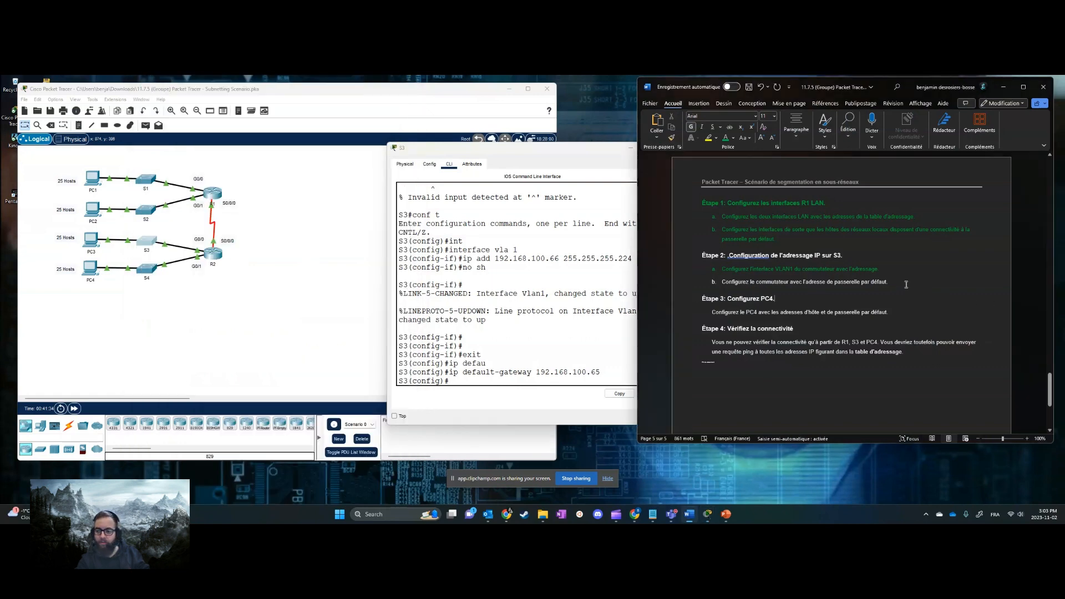
# Colour Étape 2's instruction b, on configuring the switch's default gateway address, green
pyautogui.moveTo(906, 284); pyautogui.dragTo(724, 283)
pyautogui.click(772, 266)
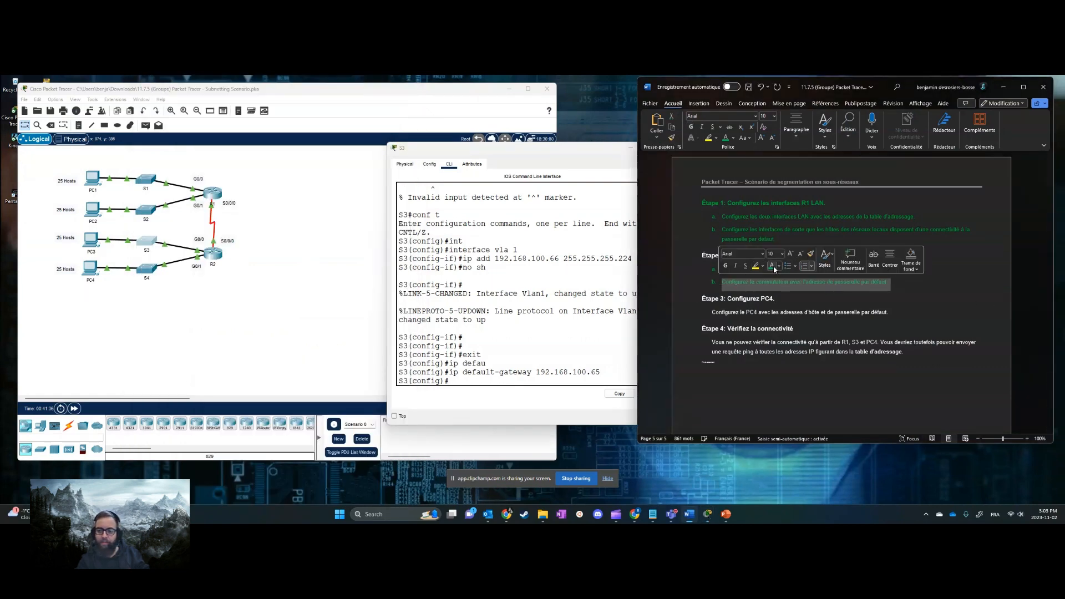
pyautogui.click(804, 313)
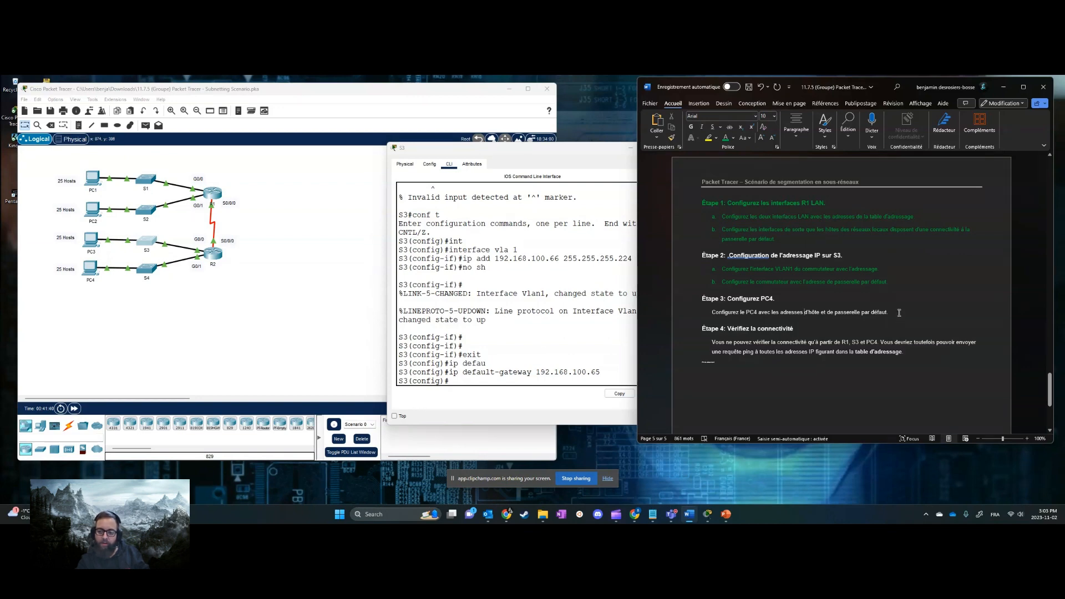
# Open PC4's IP configuration for Étape 3 and enter 192.168.100.65 as its IPv4 default gateway
pyautogui.moveTo(703, 316); pyautogui.dragTo(900, 313)
pyautogui.click(90, 269)
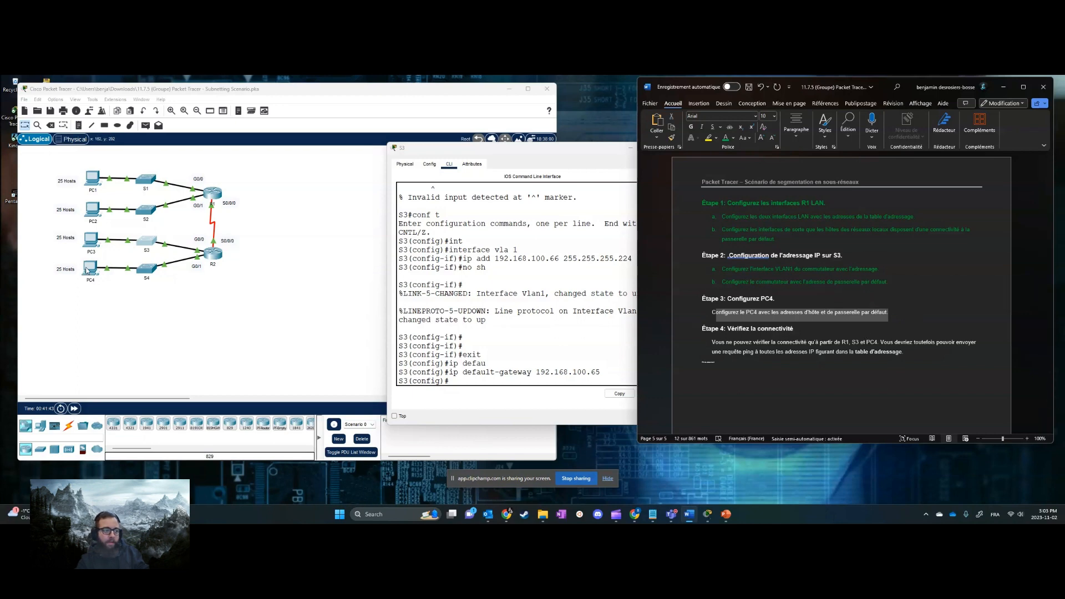
pyautogui.click(453, 164)
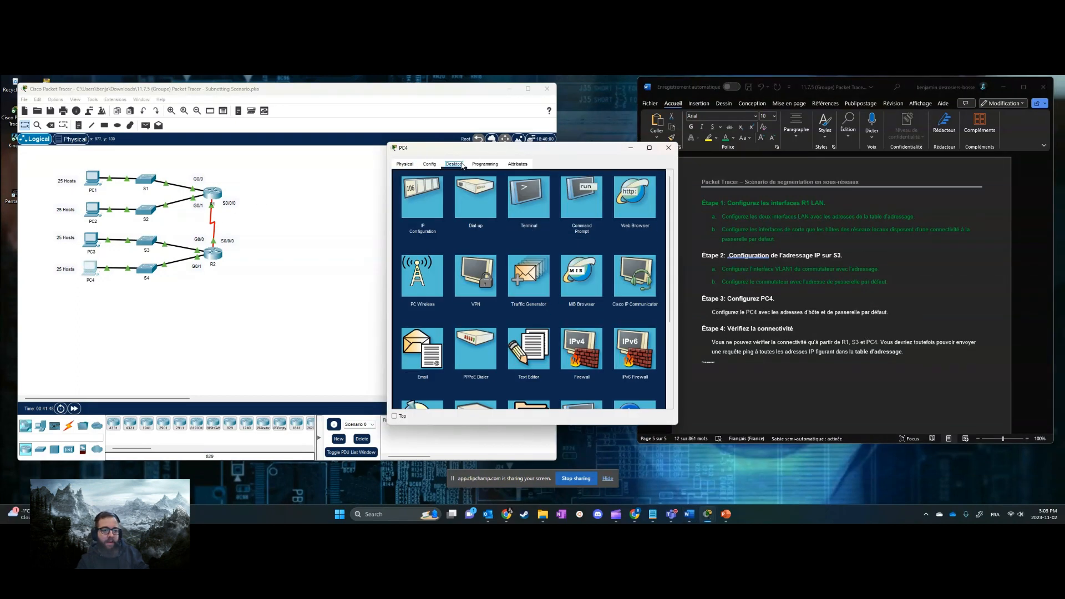
pyautogui.click(433, 198)
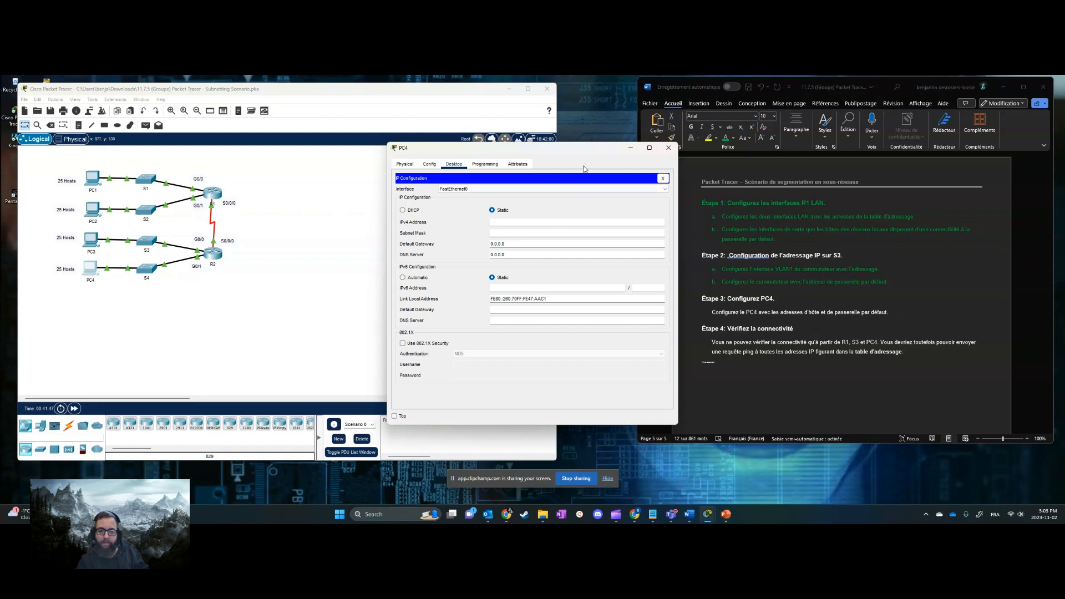
pyautogui.moveTo(587, 151); pyautogui.dragTo(459, 139)
pyautogui.moveTo(384, 233); pyautogui.dragTo(280, 224)
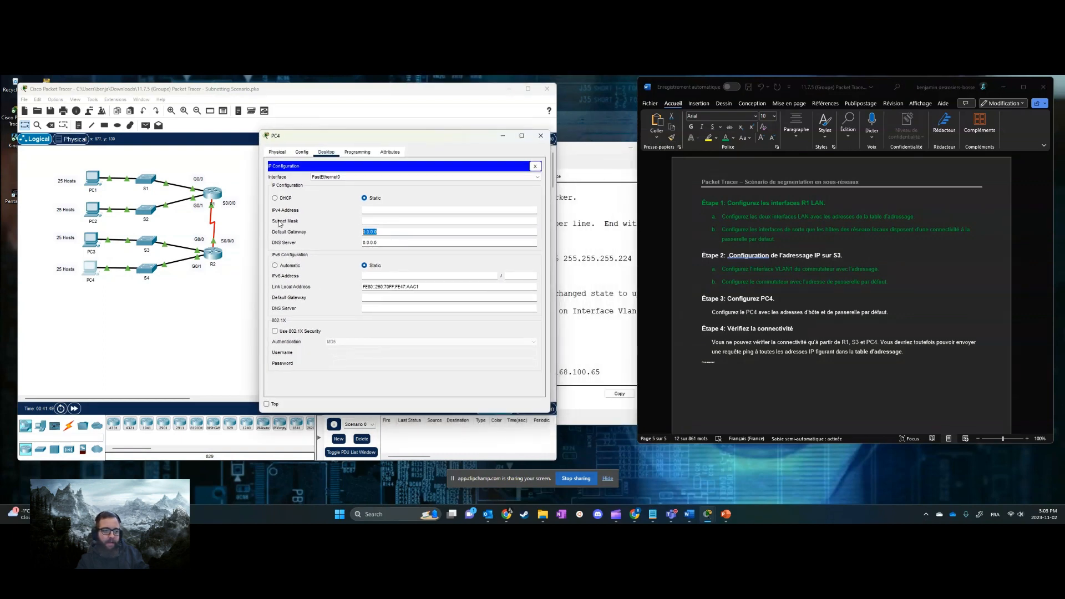
pyautogui.write('192.168.100.65')
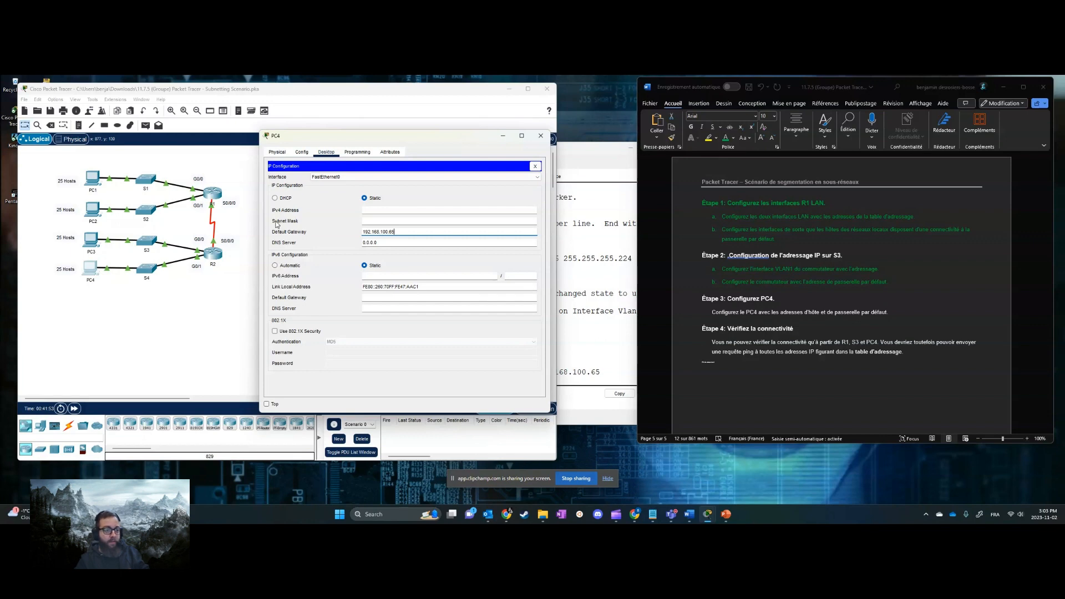
# Check subnet 3's address in the Word instructions and correct PC4's default gateway to 192.168.100.97
pyautogui.click(818, 284)
pyautogui.scroll(10, 843, 306)
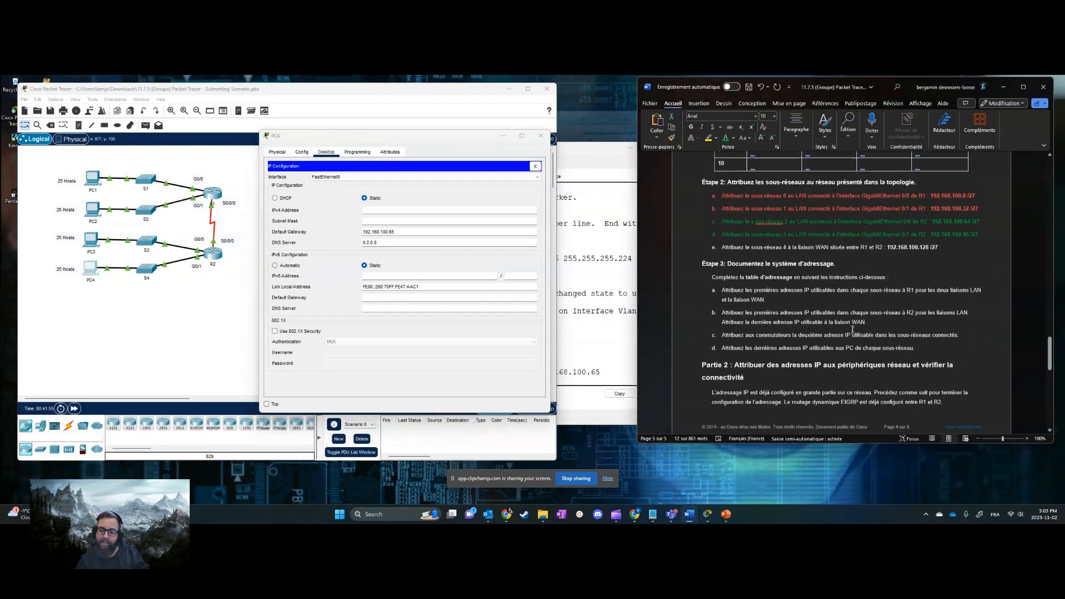
pyautogui.click(963, 274)
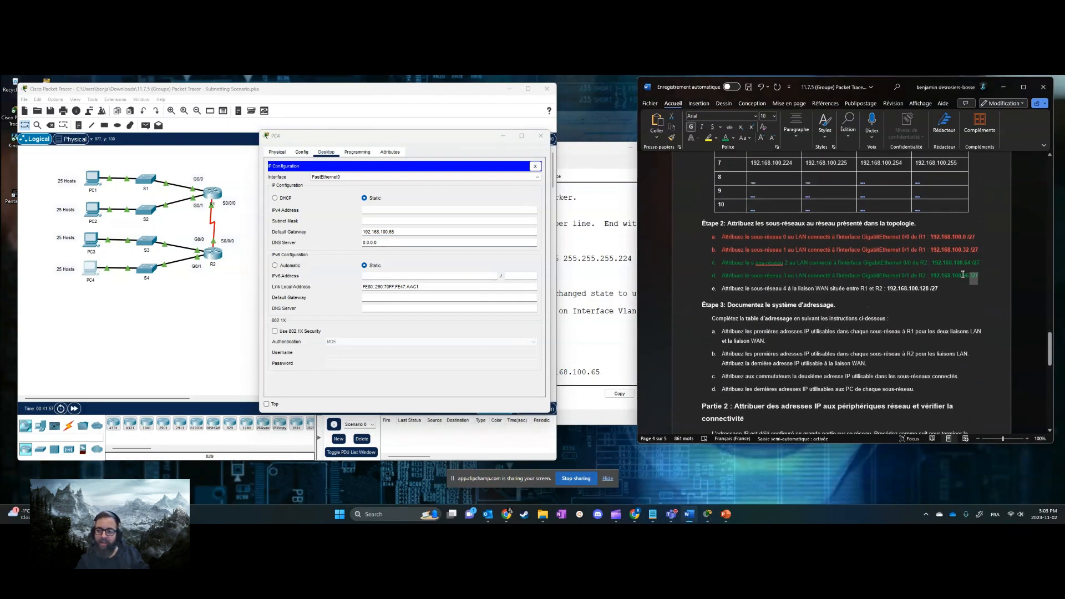
pyautogui.click(413, 231)
pyautogui.press('BackSpace')
pyautogui.write('97')
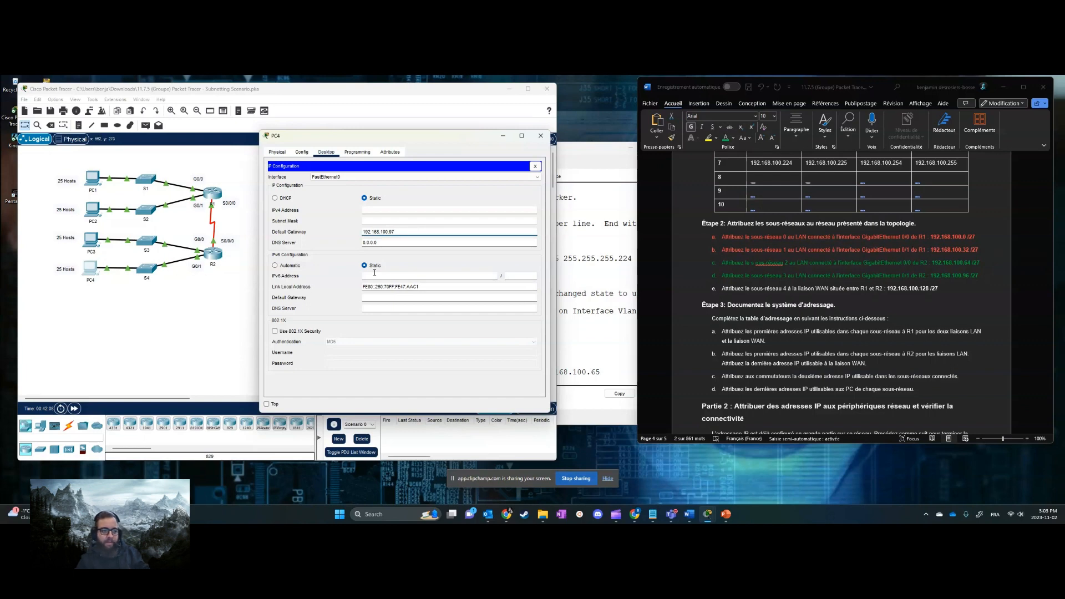
pyautogui.click(335, 253)
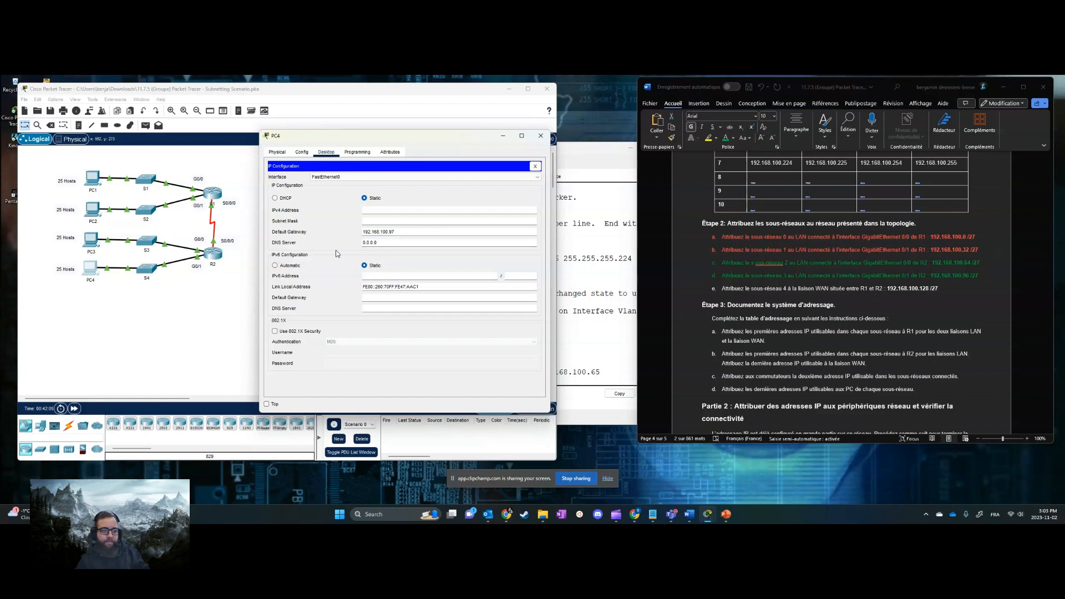
# Set PC4's subnet mask to 255.255.255.224
pyautogui.click(380, 221)
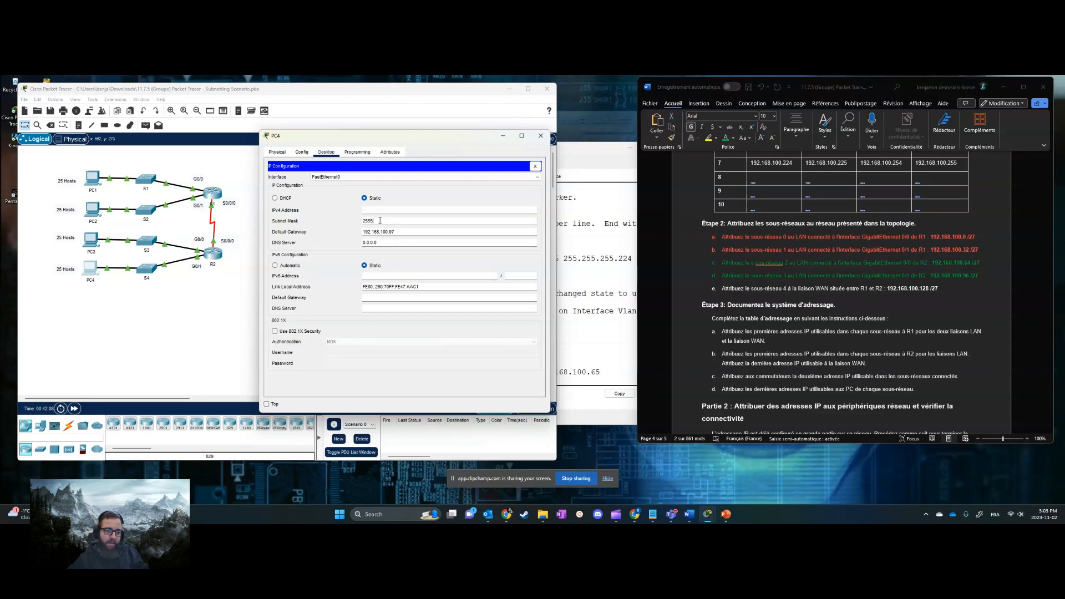
pyautogui.write('255.255.255.224')
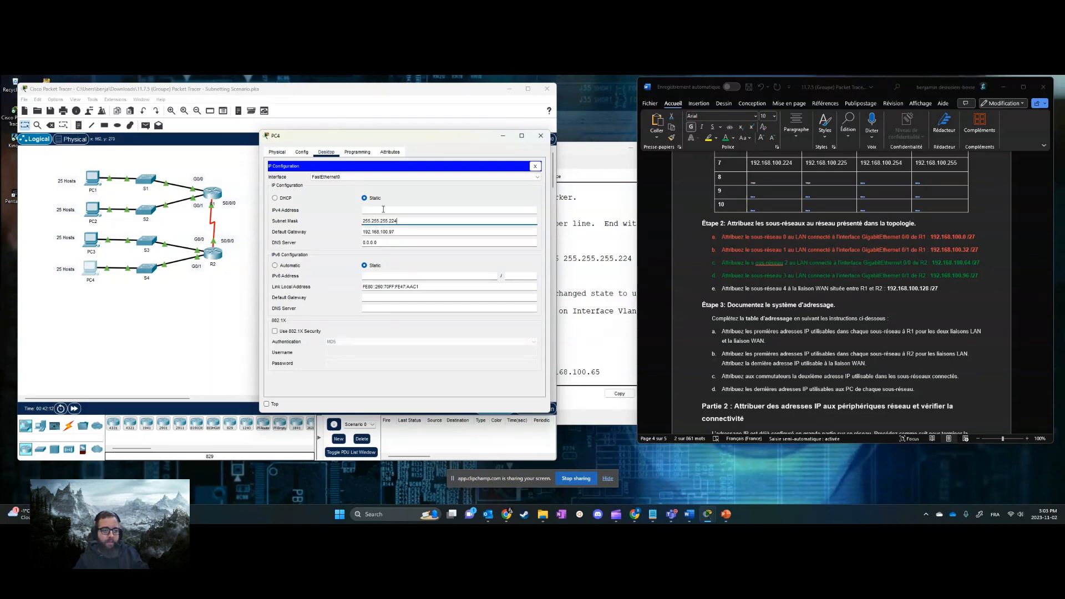
pyautogui.click(383, 209)
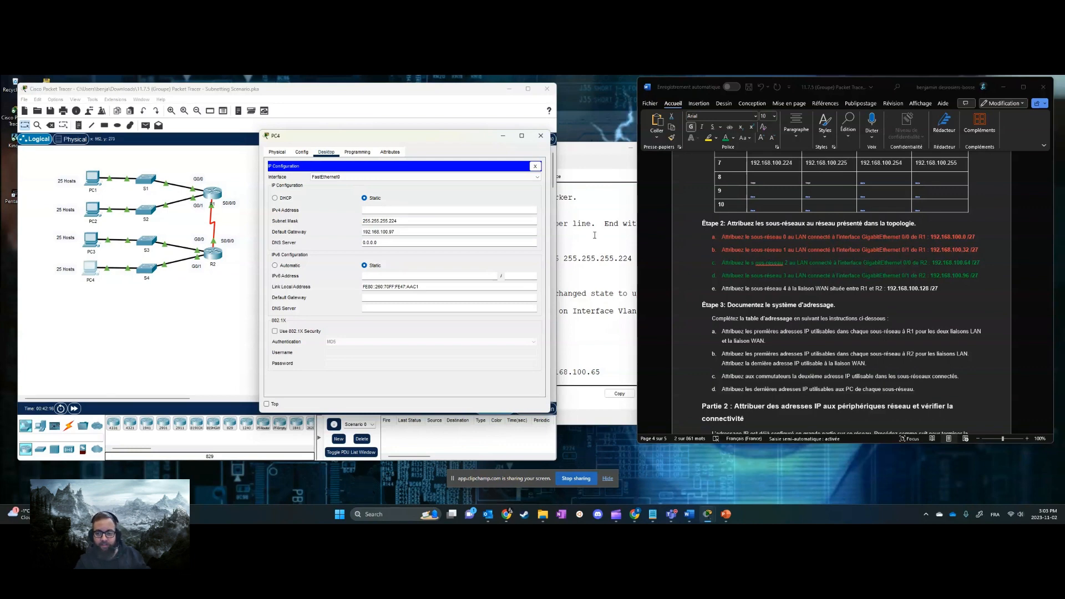
# Review the Word addressing rule for PCs and the subnet assignments, and locate subnet 3 in the subnet table
pyautogui.click(811, 328)
pyautogui.scroll(-5, 810, 322)
pyautogui.scroll(1, 786, 256)
pyautogui.scroll(-8, 793, 261)
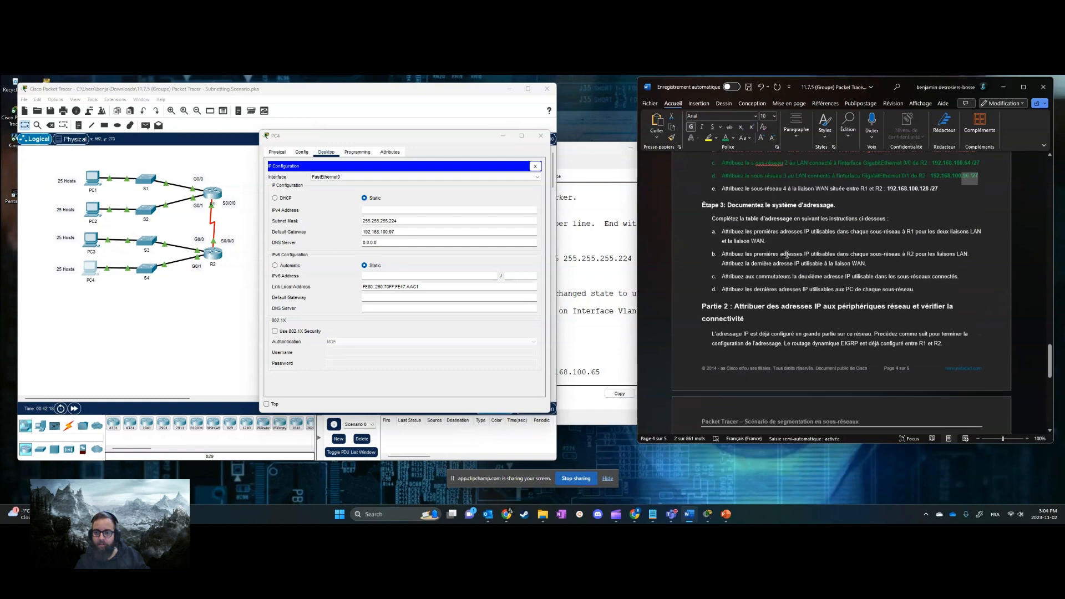
pyautogui.scroll(5, 802, 264)
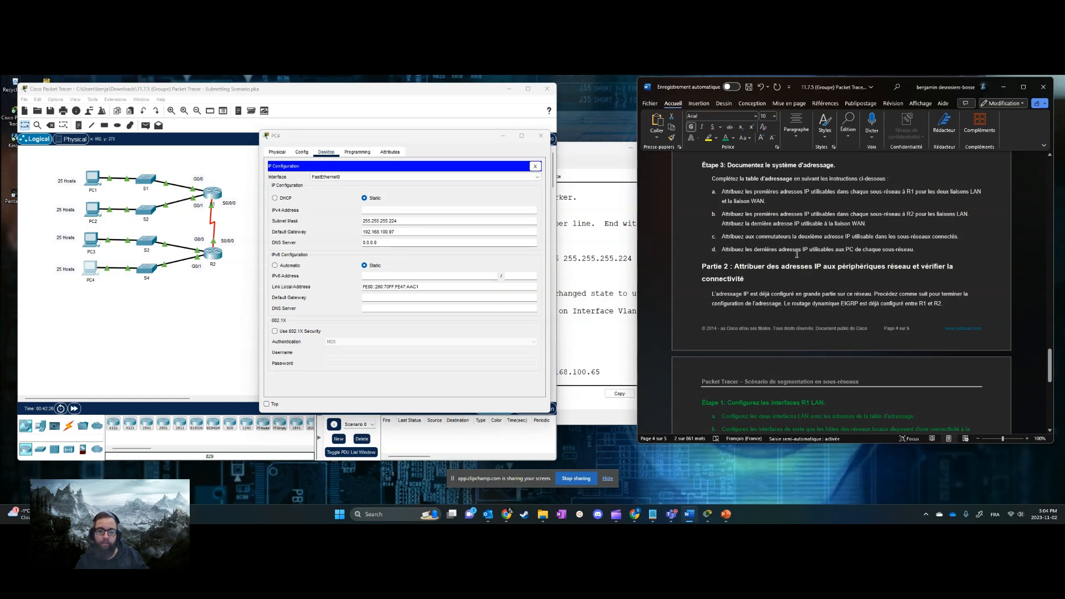
pyautogui.scroll(5, 796, 255)
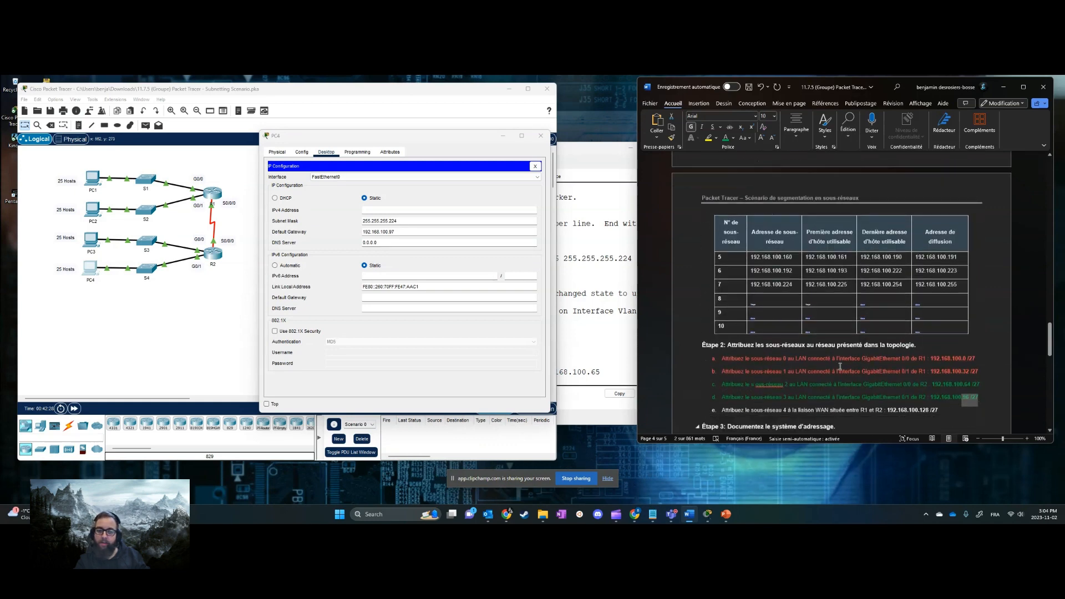
pyautogui.scroll(-5, 839, 366)
pyautogui.scroll(5, 834, 355)
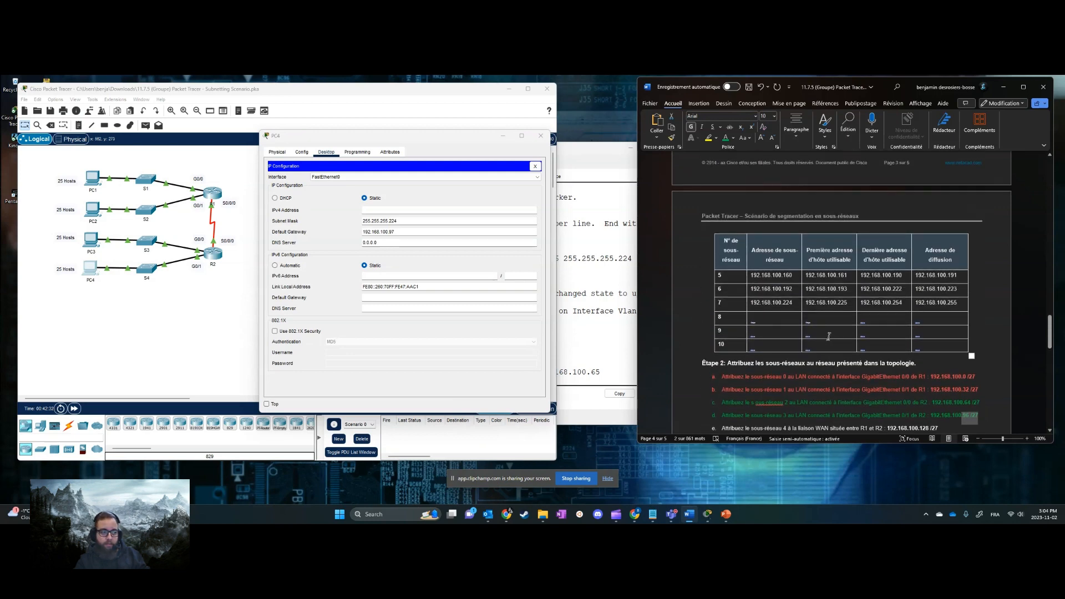
pyautogui.scroll(-5, 829, 335)
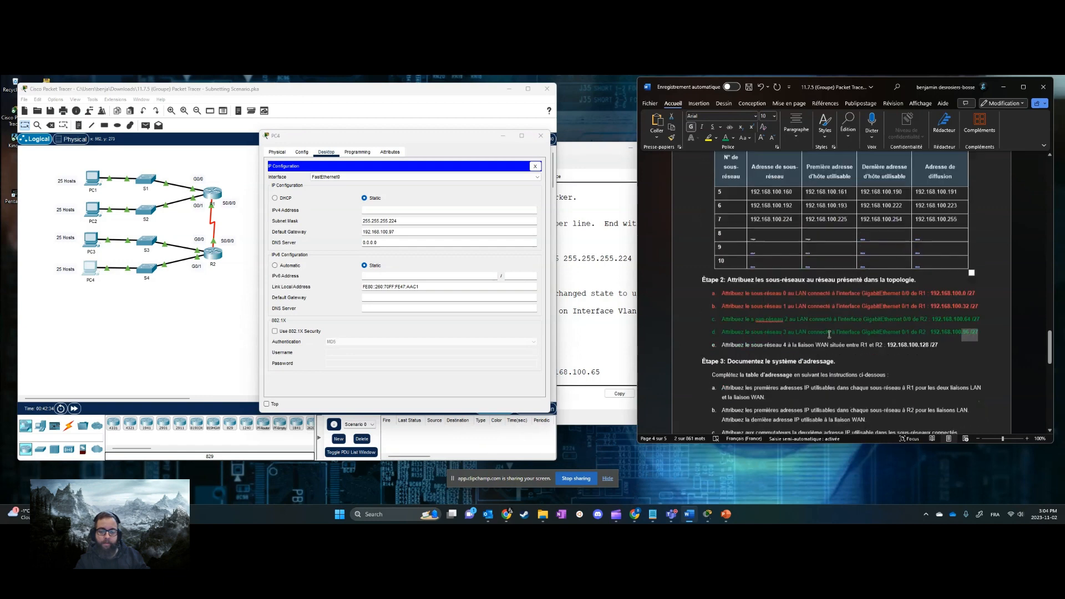
pyautogui.scroll(2, 854, 329)
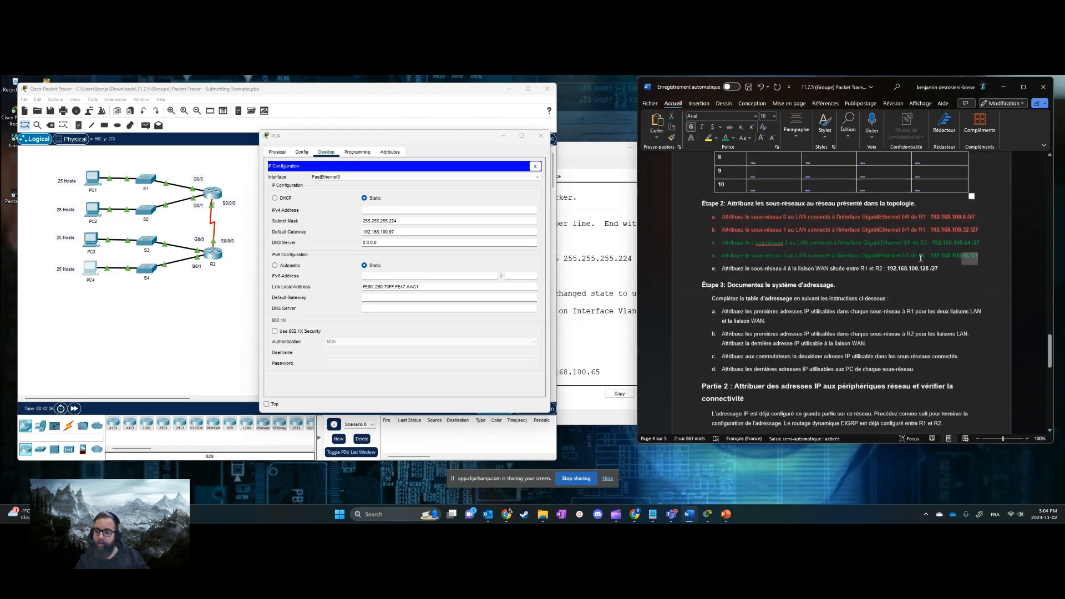
pyautogui.scroll(3, 881, 311)
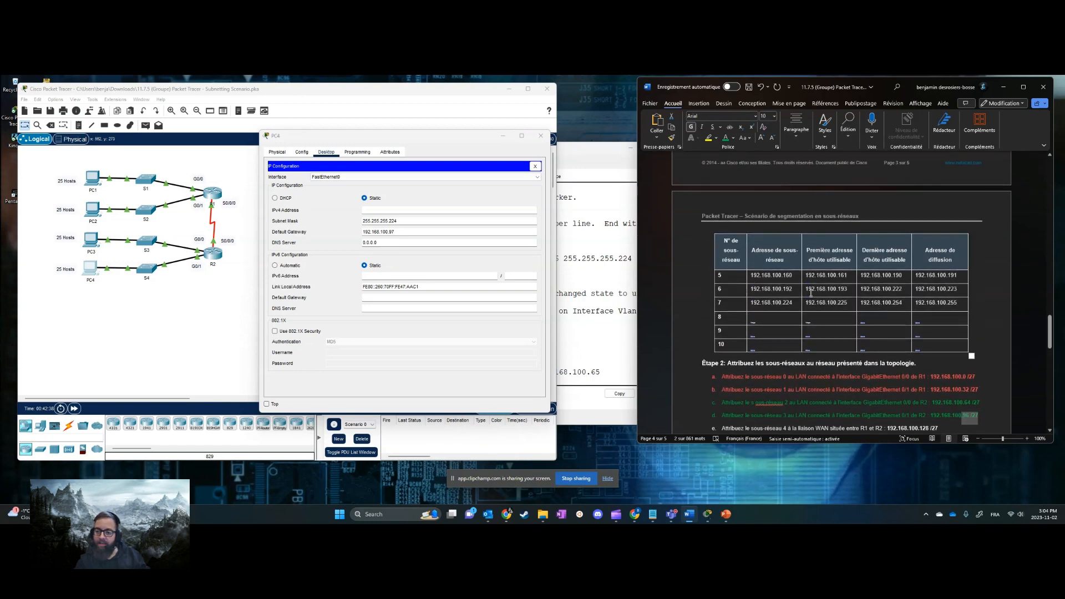
pyautogui.scroll(3, 801, 295)
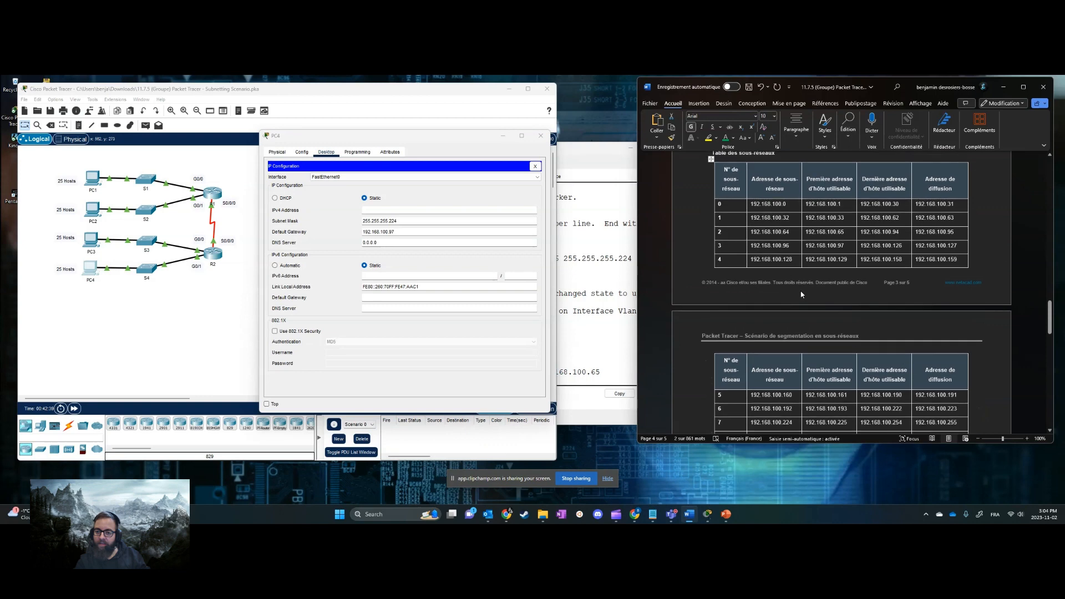
# Copy subnet 3's last usable host address into PC4's IPv4 address, 192.168.100.126, and close PC4's configuration window
pyautogui.click(741, 244)
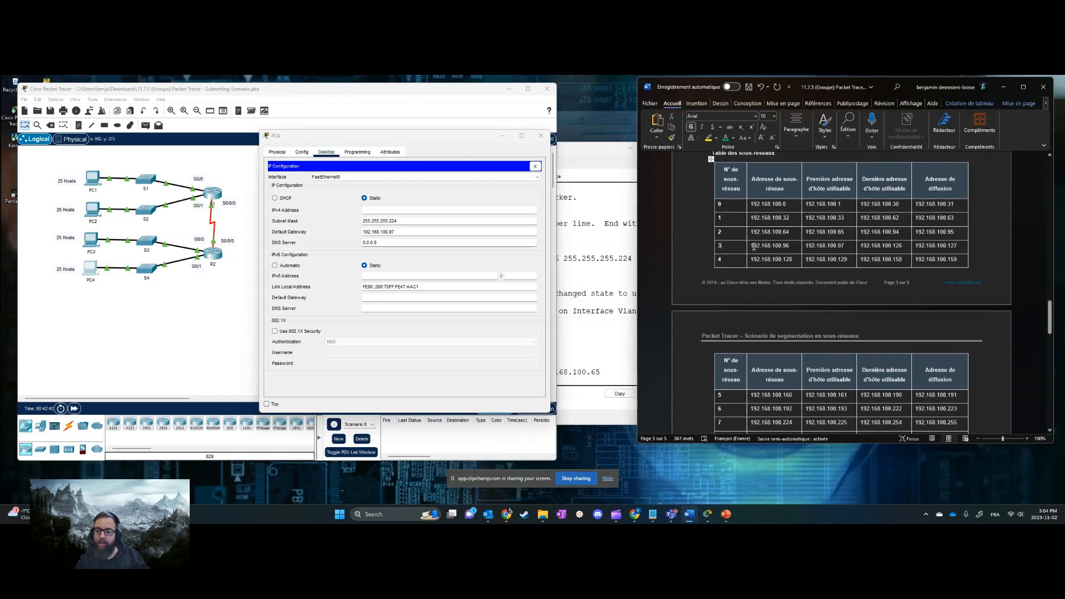
pyautogui.moveTo(753, 247); pyautogui.dragTo(861, 251)
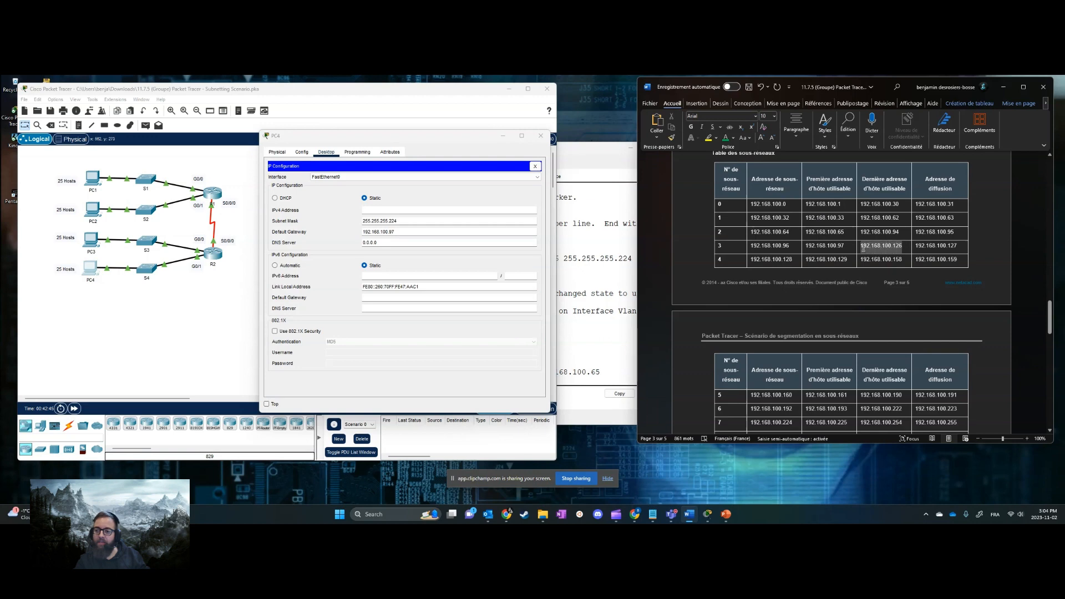
pyautogui.click(413, 210)
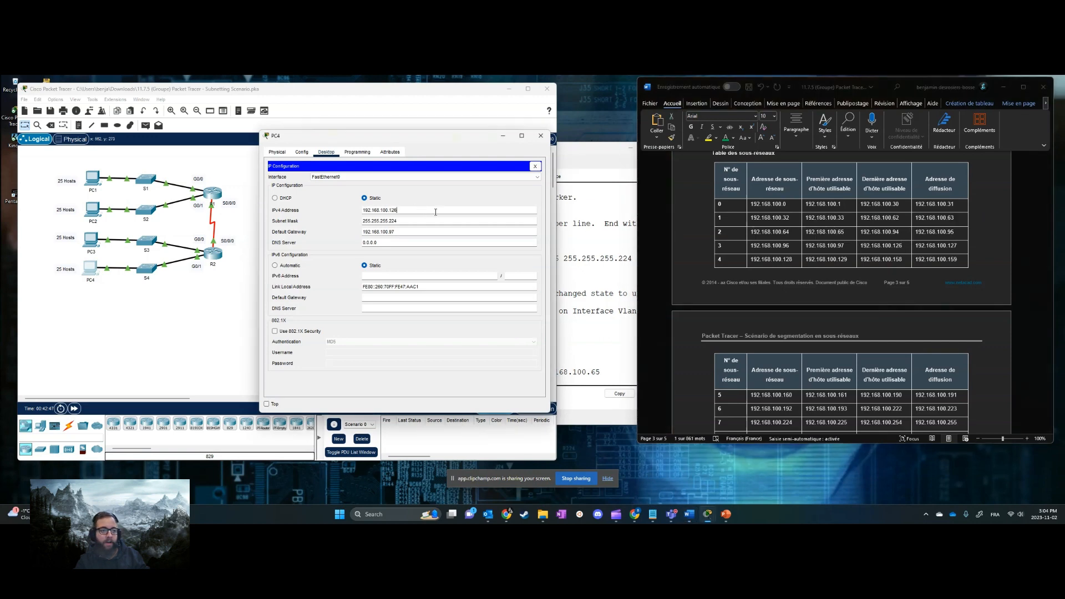
pyautogui.click(536, 166)
pyautogui.click(541, 135)
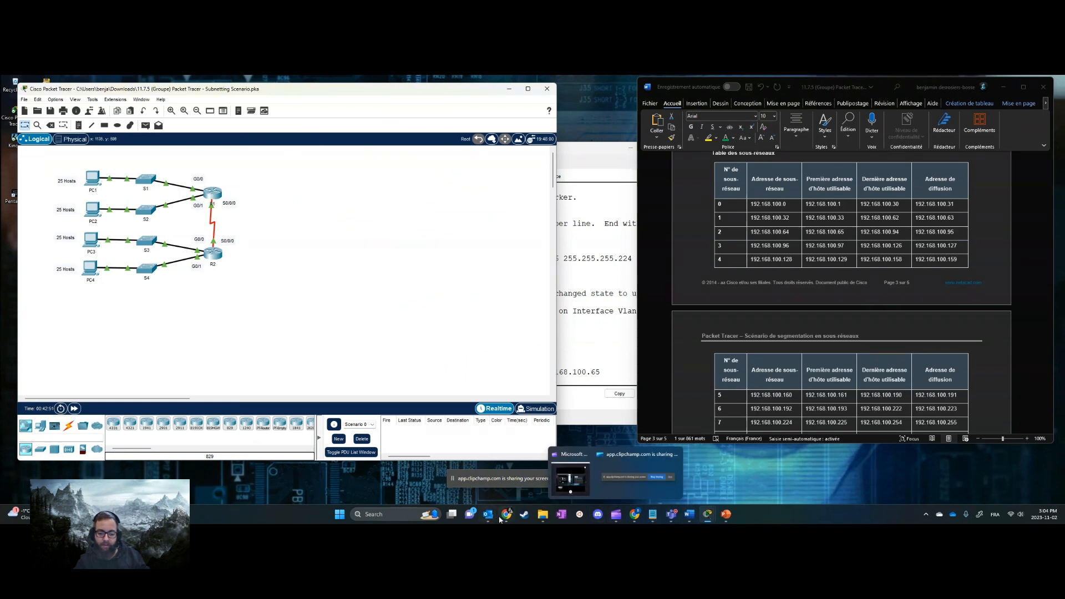
# Check the completion percentage in the PT Activity window after configuring PC4 and minimise it
pyautogui.moveTo(708, 516)
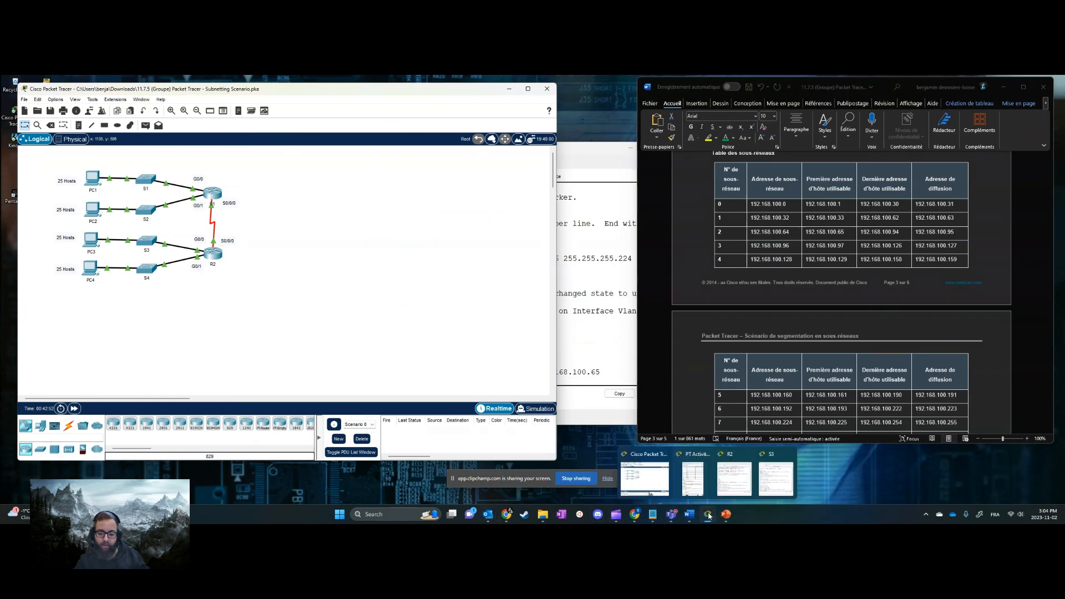
pyautogui.click(693, 477)
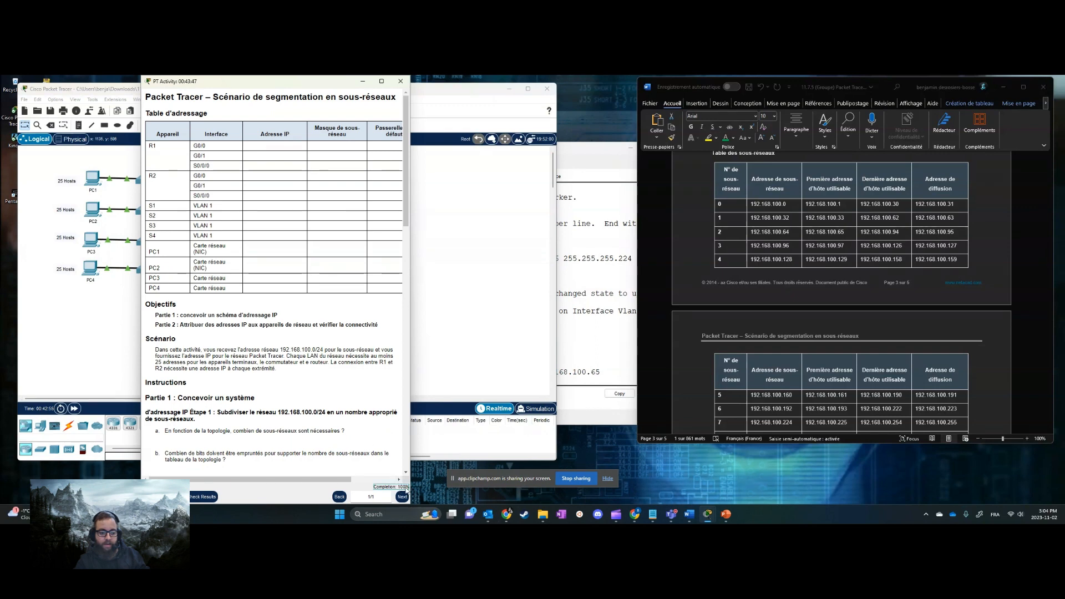
pyautogui.click(363, 82)
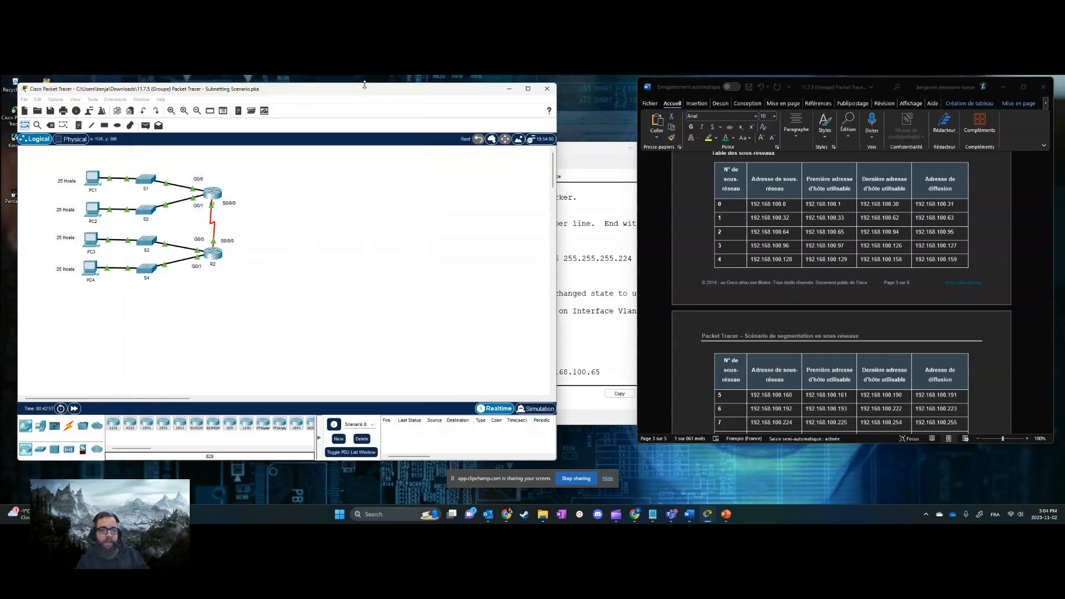
# Close the S3 and R2 device windows
pyautogui.click(610, 155)
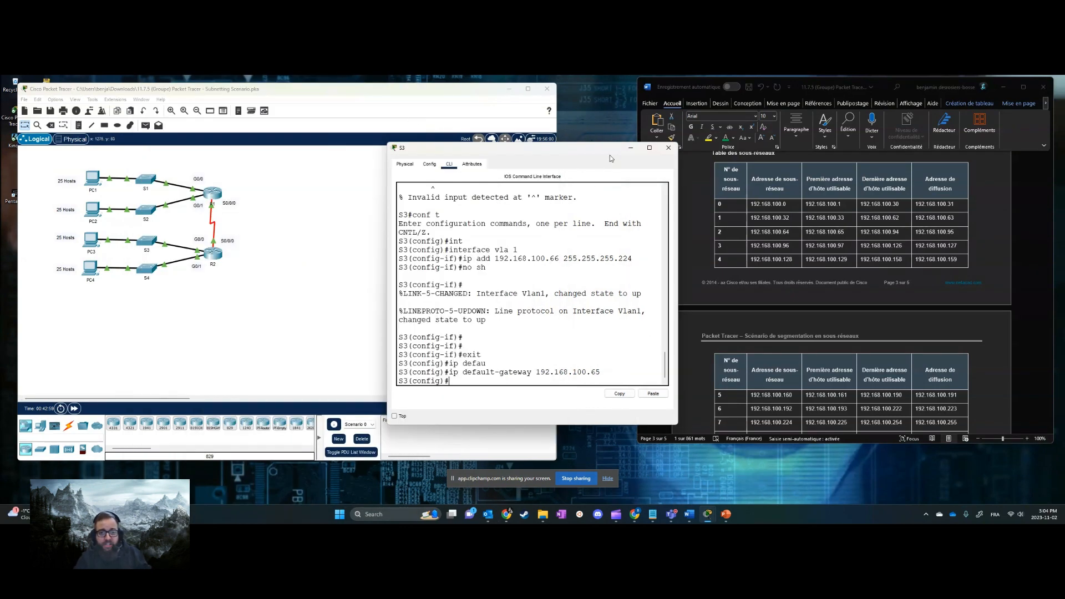
pyautogui.click(465, 327)
pyautogui.click(604, 270)
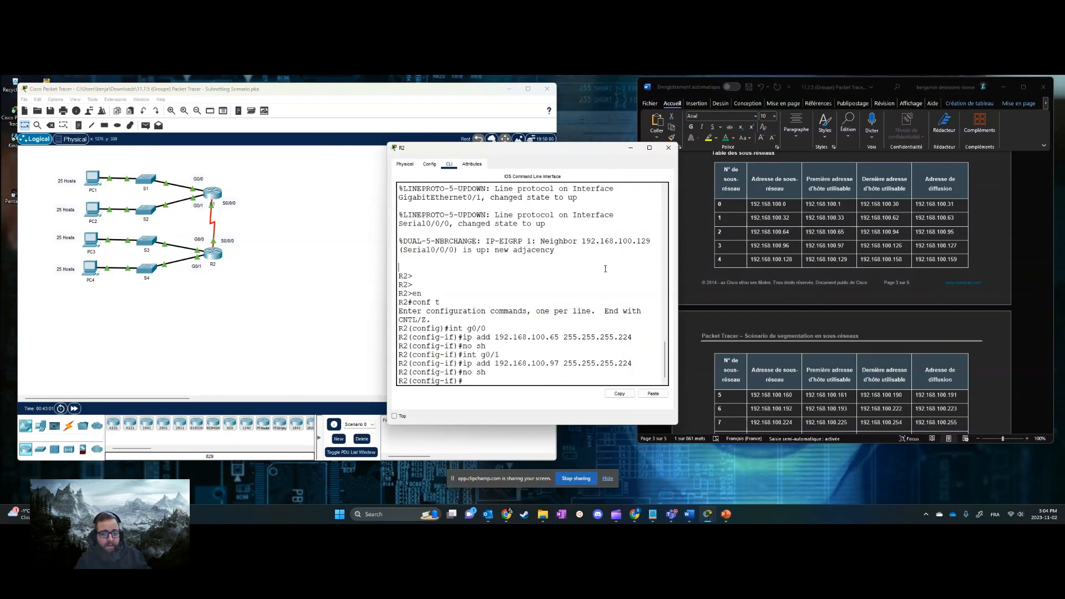
pyautogui.click(670, 148)
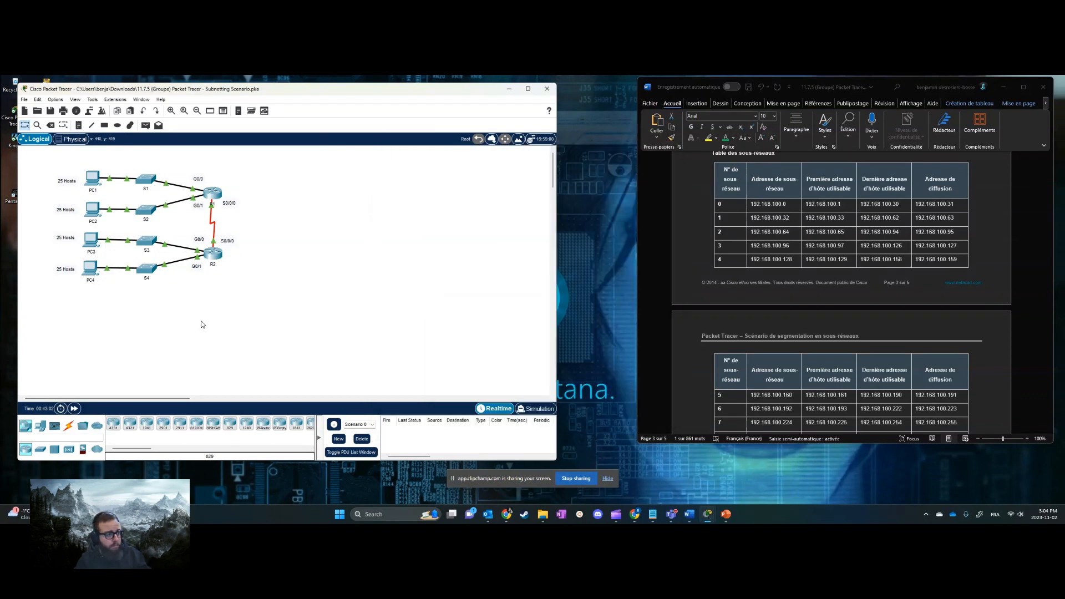
# Open PC1's command prompt and display PC4's IP configuration in a window beside it
pyautogui.click(93, 179)
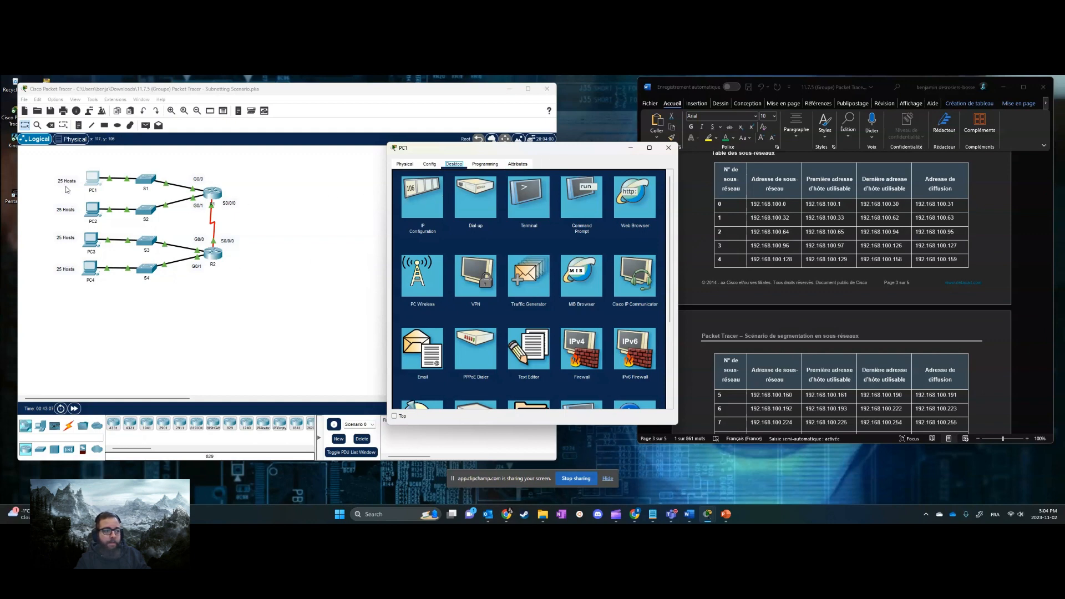
pyautogui.click(593, 194)
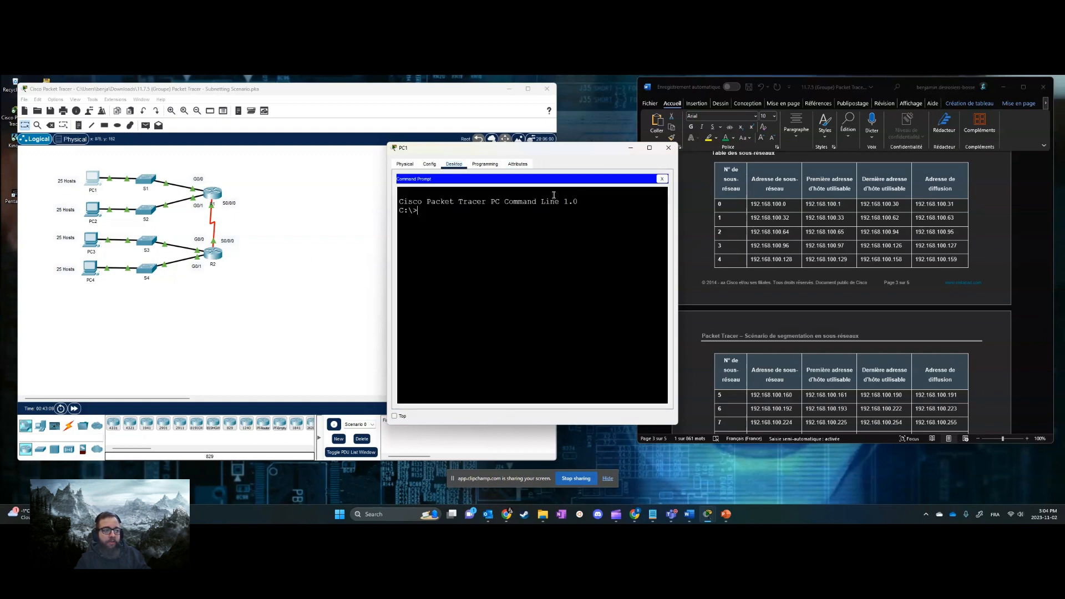
pyautogui.click(87, 267)
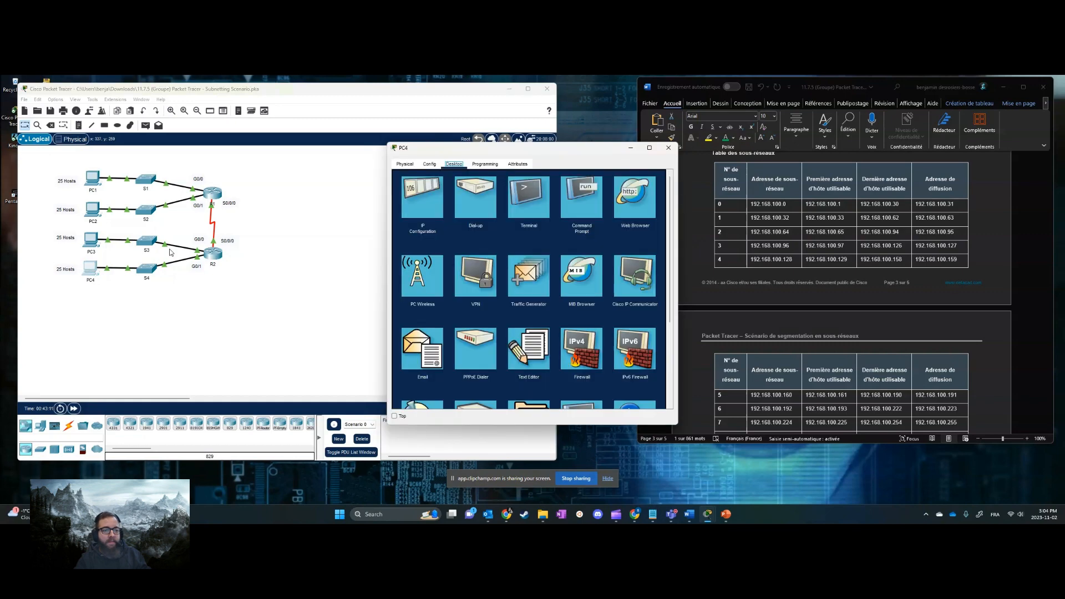
pyautogui.click(421, 197)
pyautogui.moveTo(476, 153); pyautogui.dragTo(756, 162)
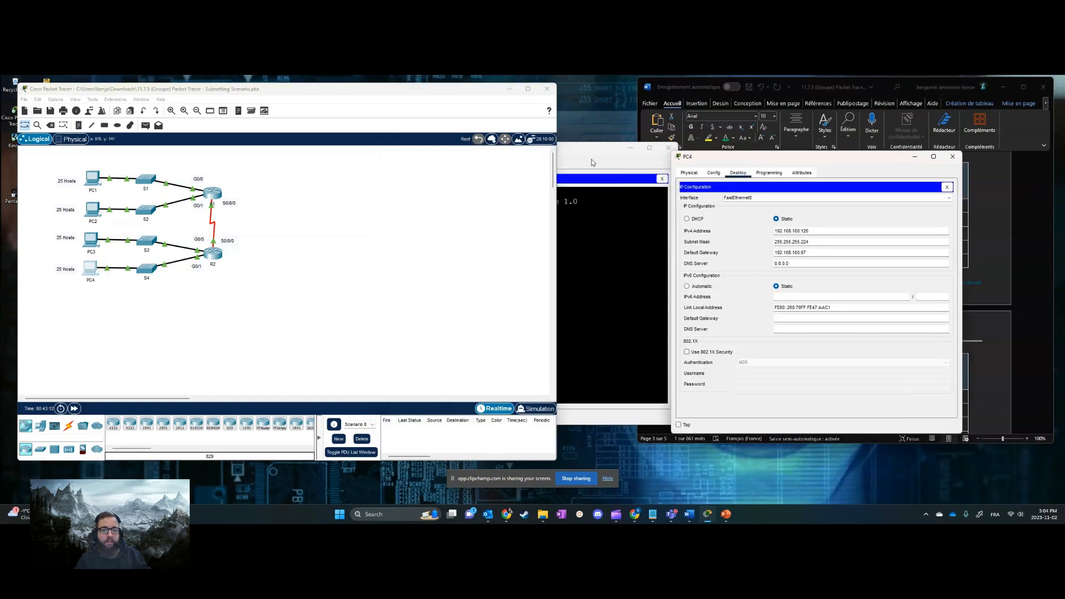
# Ping PC4 at 192.168.100.126 from PC1, and move both PC windows off the Word document
pyautogui.click(592, 162)
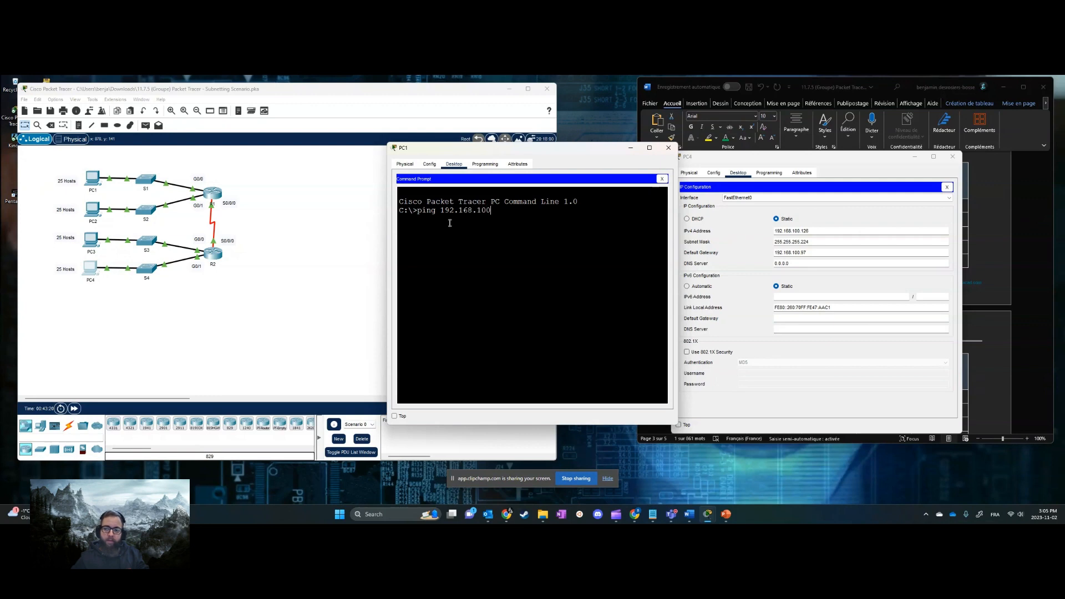
pyautogui.press('Return')
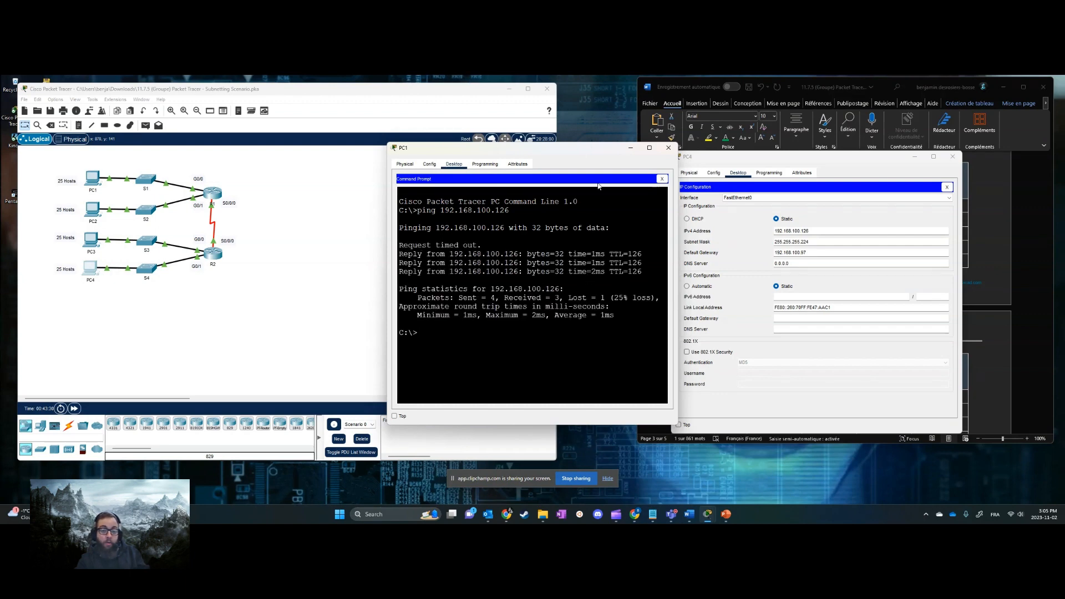
pyautogui.moveTo(574, 149); pyautogui.dragTo(378, 159)
pyautogui.moveTo(866, 156); pyautogui.dragTo(426, 159)
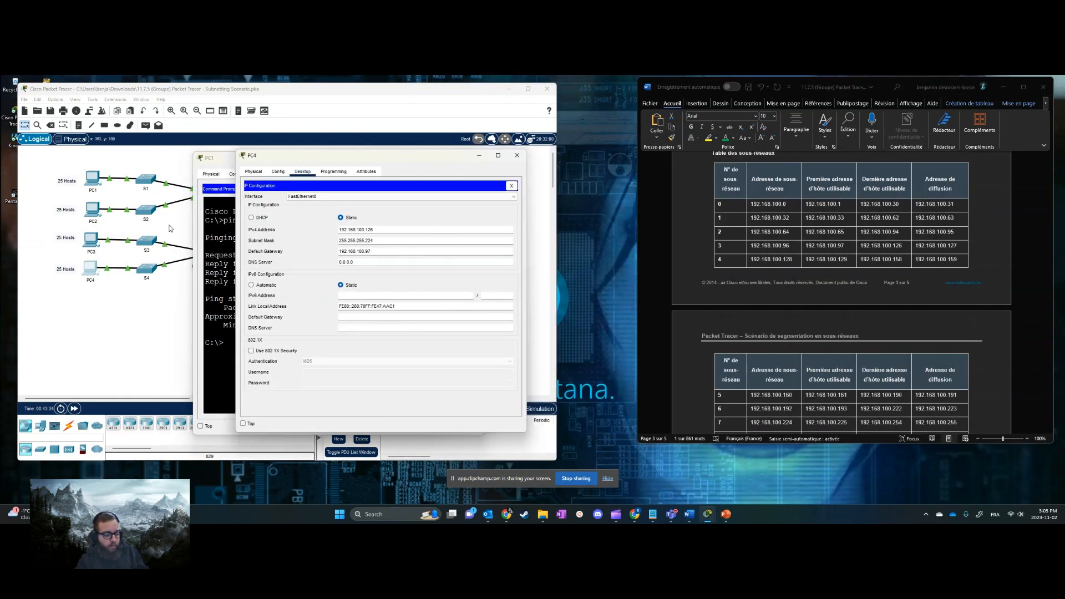